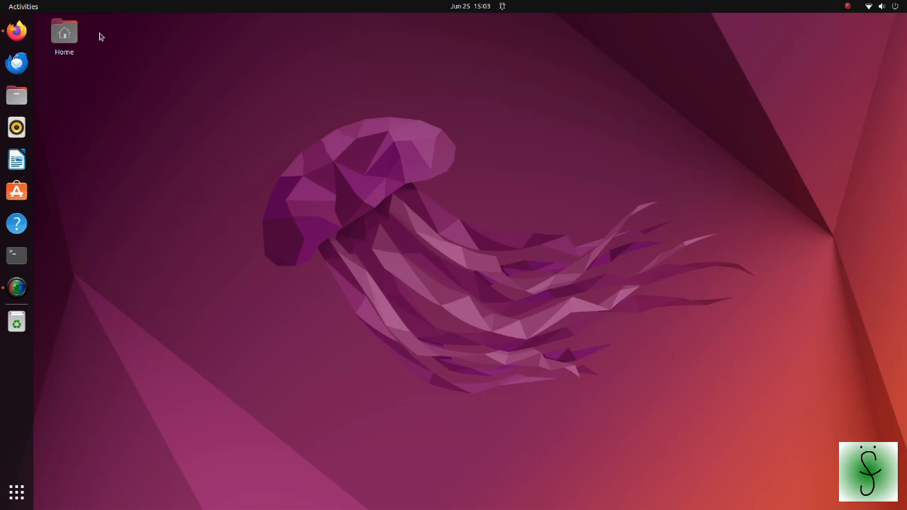
Copy the server-key registration commands from the librealsense Linux installation guide
{"action": "left_click", "coordinate": [16, 31]}
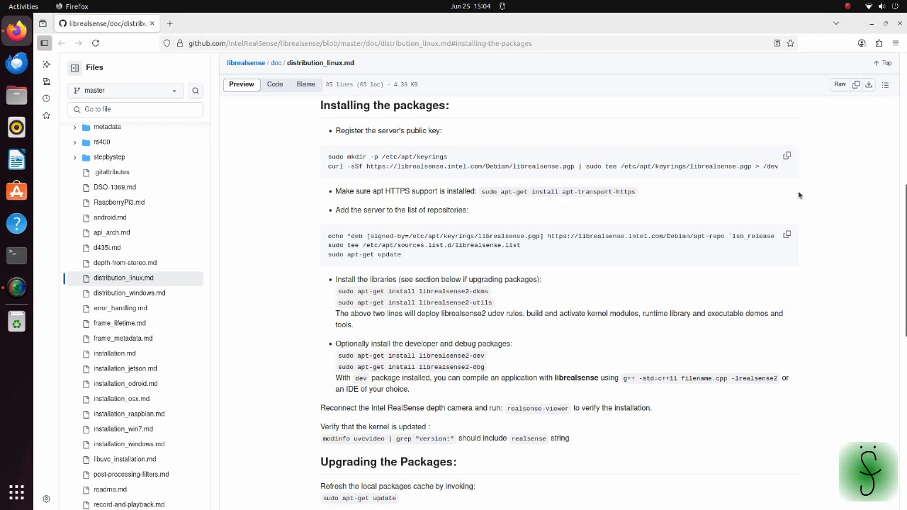
{"action": "left_click", "coordinate": [788, 156]}
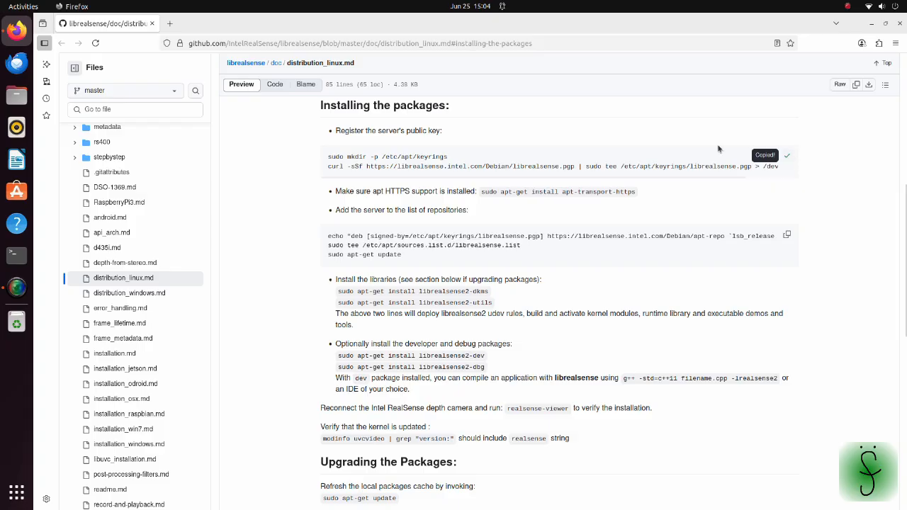
Run the copied librealsense server-key registration commands in a new terminal
{"action": "left_click", "coordinate": [17, 254]}
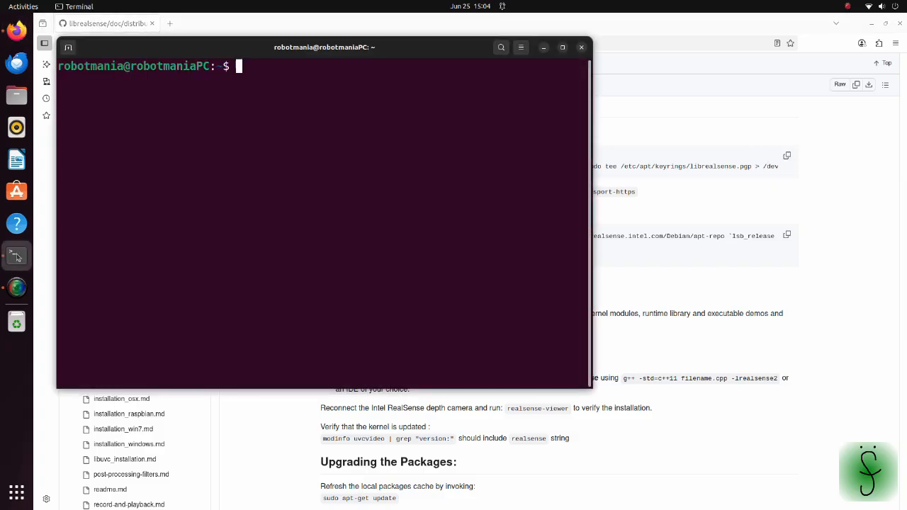
{"action": "right_click", "coordinate": [150, 154]}
{"action": "left_click", "coordinate": [176, 183]}
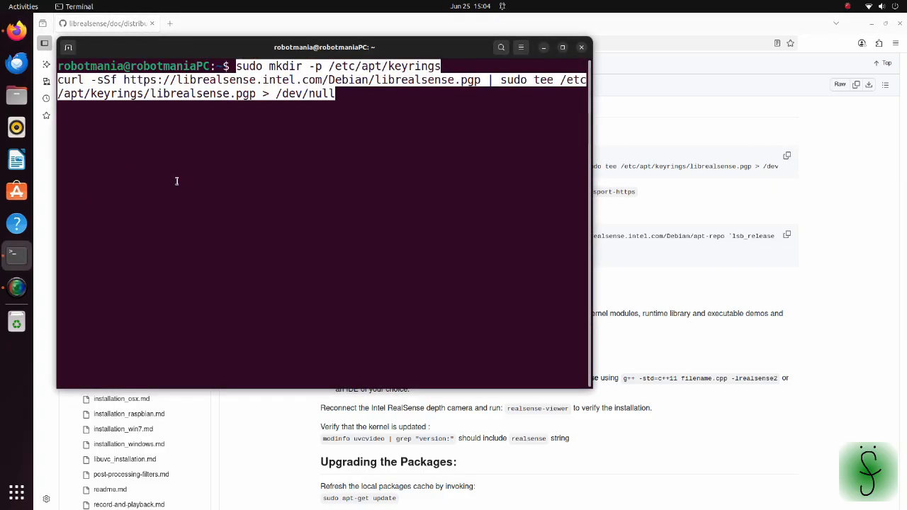
{"action": "key", "text": "Return"}
{"action": "key", "text": "Return"}
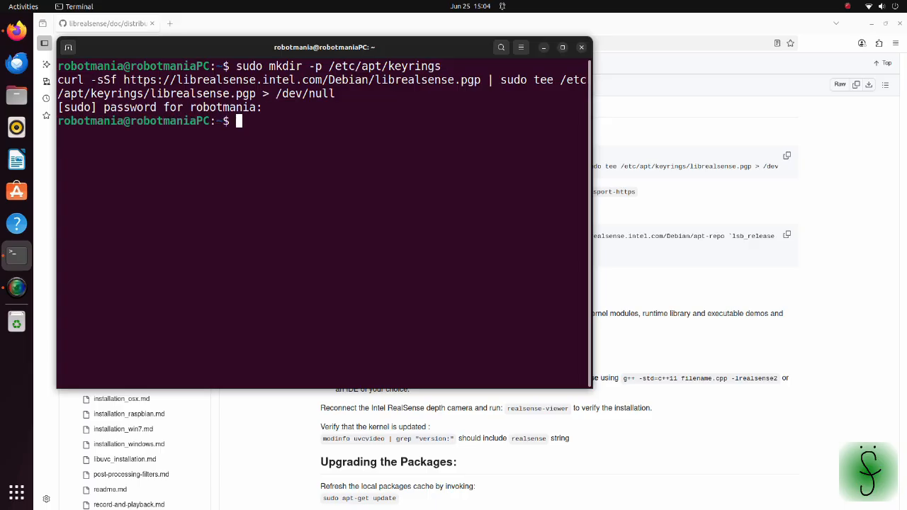
Copy the apt-transport-https install command from the guide and run it in the terminal
{"action": "left_click", "coordinate": [599, 195]}
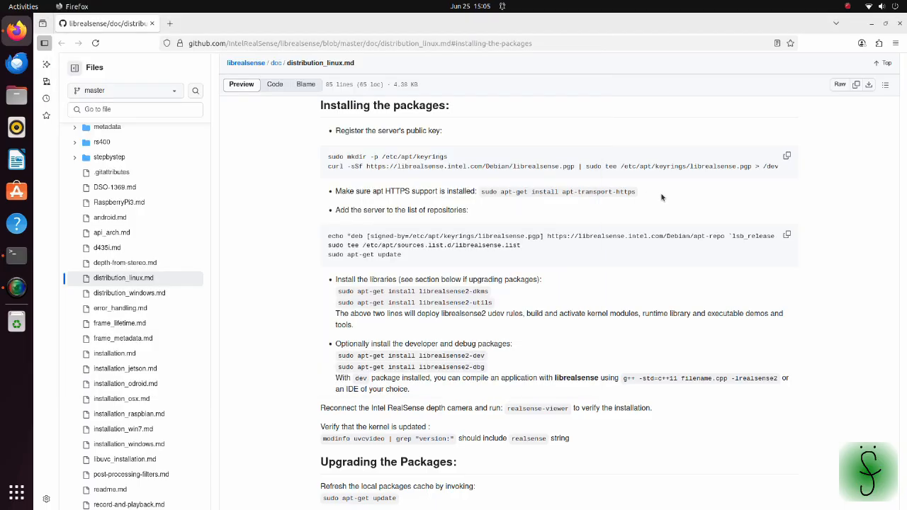
{"action": "left_click_drag", "start_coordinate": [635, 191], "coordinate": [482, 192]}
{"action": "right_click", "coordinate": [499, 188]}
{"action": "left_click", "coordinate": [521, 197]}
{"action": "left_click", "coordinate": [17, 254]}
{"action": "right_click", "coordinate": [246, 193]}
{"action": "left_click", "coordinate": [273, 221]}
{"action": "key", "text": "Return"}
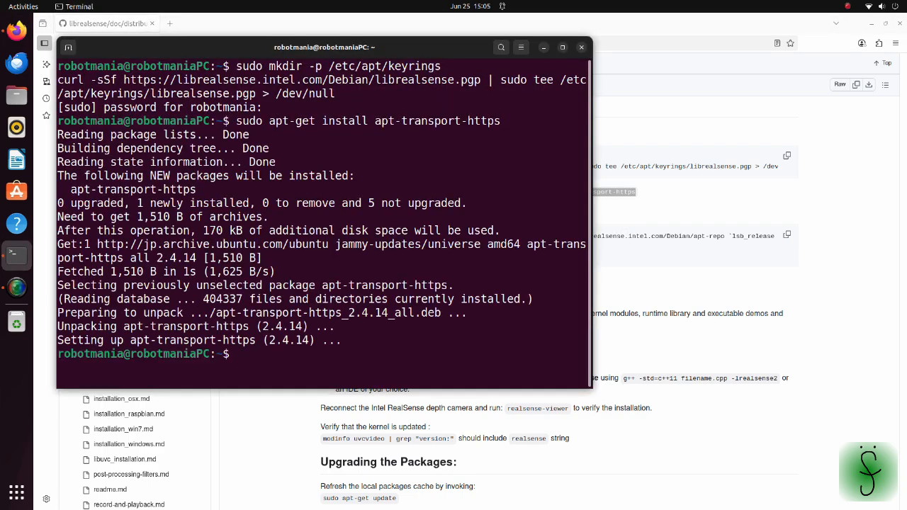
Copy the repository setup commands and run them to add the librealsense repo and refresh package lists
{"action": "left_click", "coordinate": [655, 206]}
{"action": "left_click", "coordinate": [787, 234]}
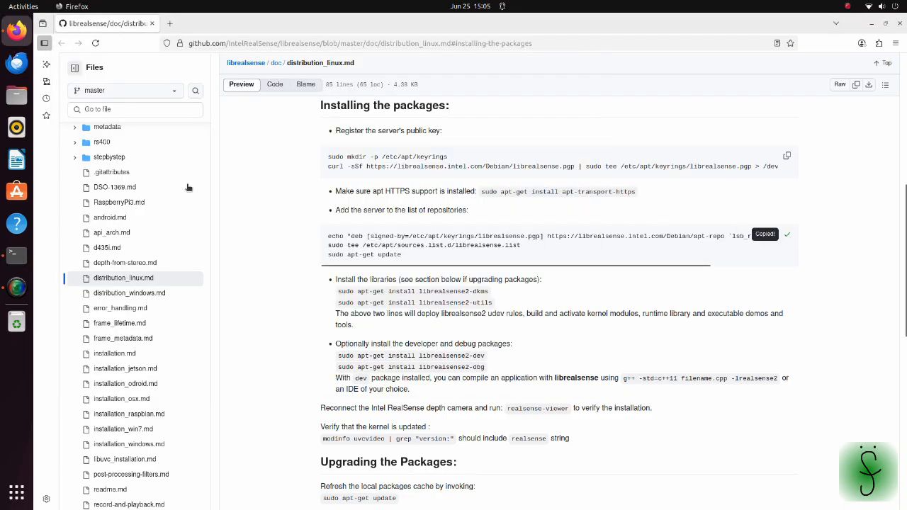
{"action": "left_click", "coordinate": [16, 253]}
{"action": "right_click", "coordinate": [276, 350]}
{"action": "left_click", "coordinate": [297, 382]}
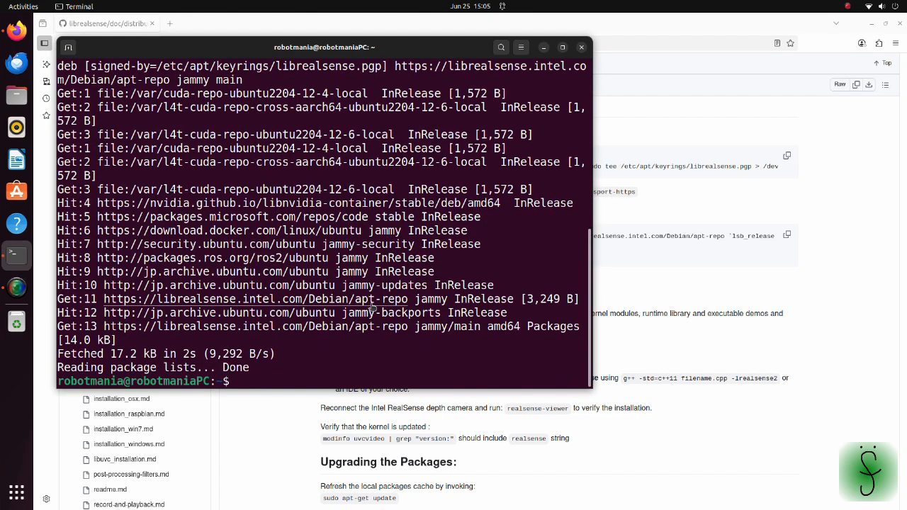
Install the librealsense2-dkms kernel modules from the guide's apt-get line, confirming the installation
{"action": "left_click", "coordinate": [631, 285]}
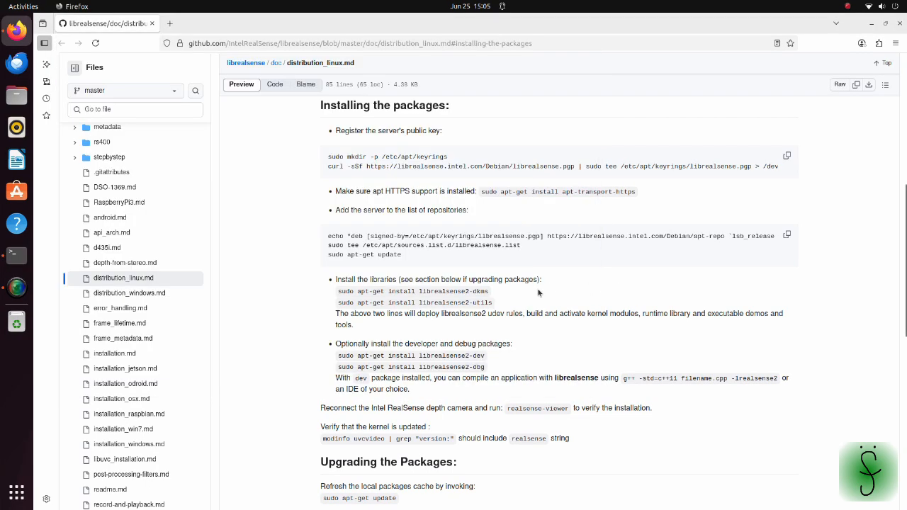
{"action": "left_click_drag", "start_coordinate": [492, 295], "coordinate": [338, 292]}
{"action": "right_click", "coordinate": [343, 293]}
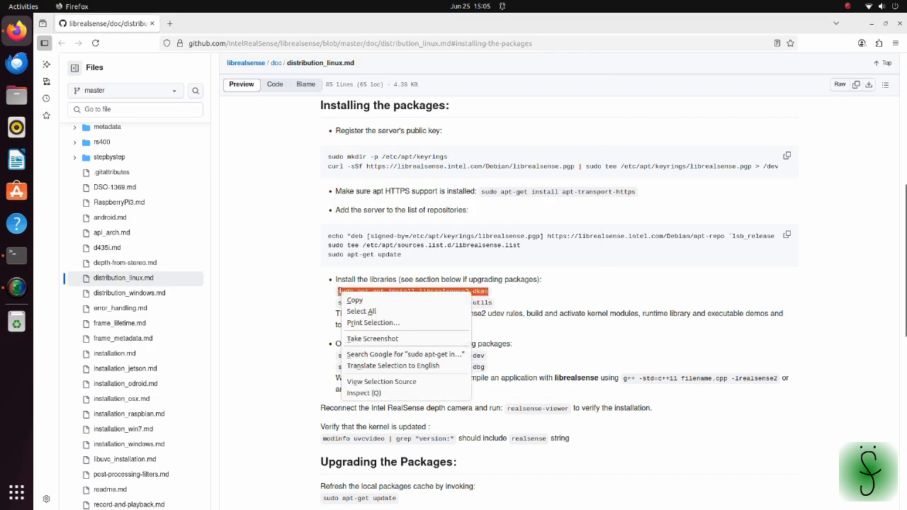
{"action": "left_click", "coordinate": [361, 302]}
{"action": "key", "text": "alt+Tab"}
{"action": "right_click", "coordinate": [249, 334]}
{"action": "left_click", "coordinate": [283, 369]}
{"action": "key", "text": "Return"}
{"action": "type", "text": "y"}
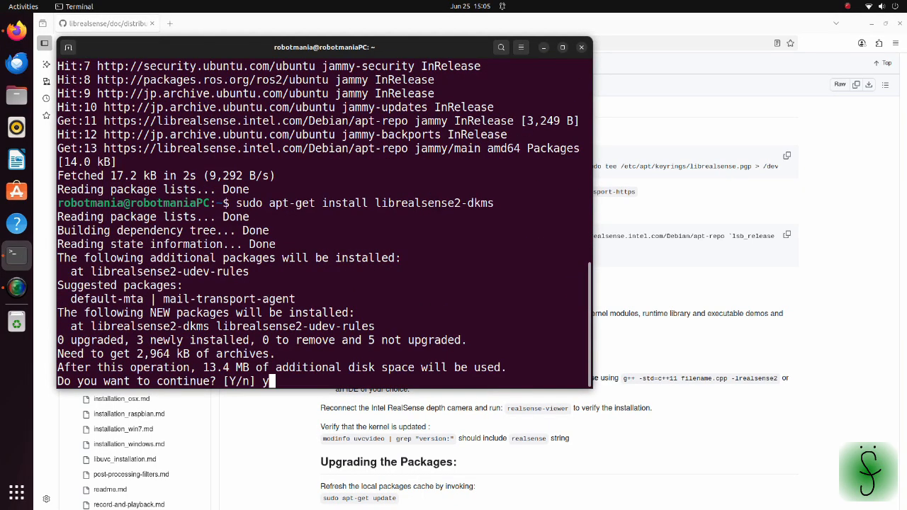
{"action": "key", "text": "Return"}
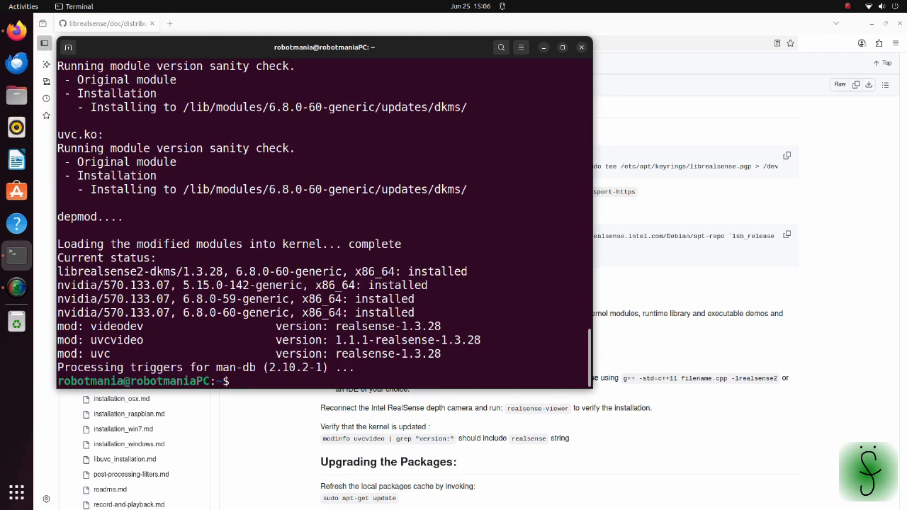
Install librealsense2-utils from the guide's apt-get line, confirming the installation
{"action": "left_click", "coordinate": [603, 292]}
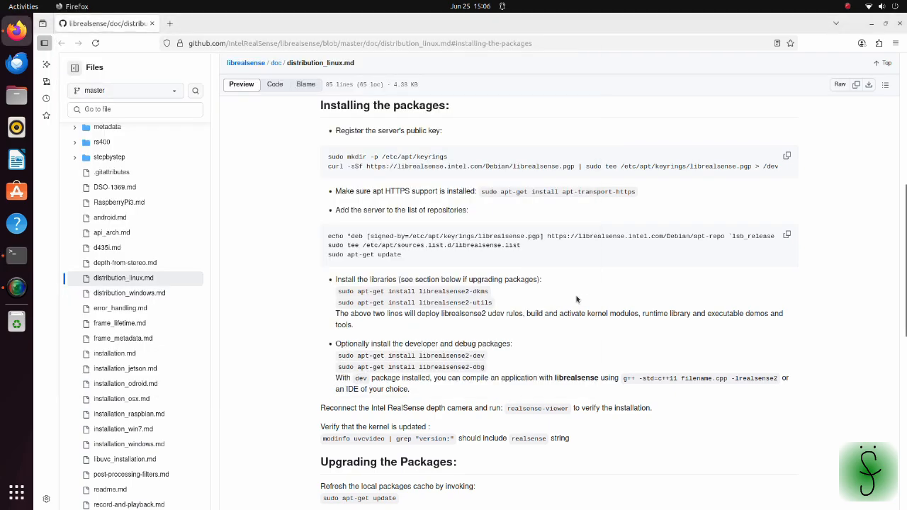
{"action": "left_click_drag", "start_coordinate": [494, 305], "coordinate": [335, 303]}
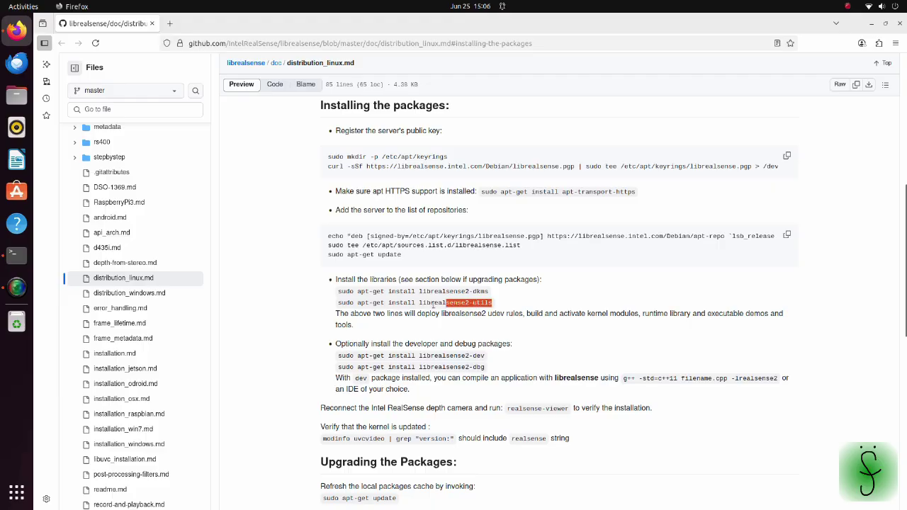
{"action": "right_click", "coordinate": [347, 303]}
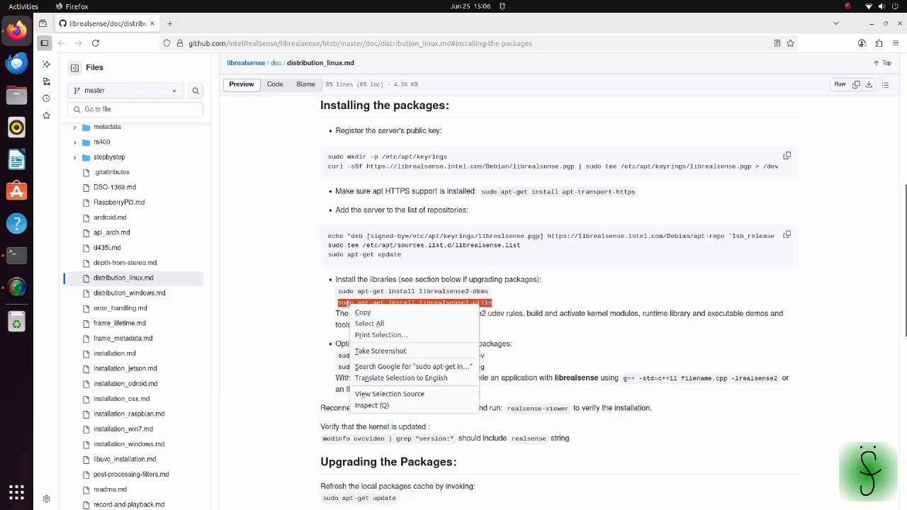
{"action": "left_click", "coordinate": [360, 312]}
{"action": "left_click", "coordinate": [17, 254]}
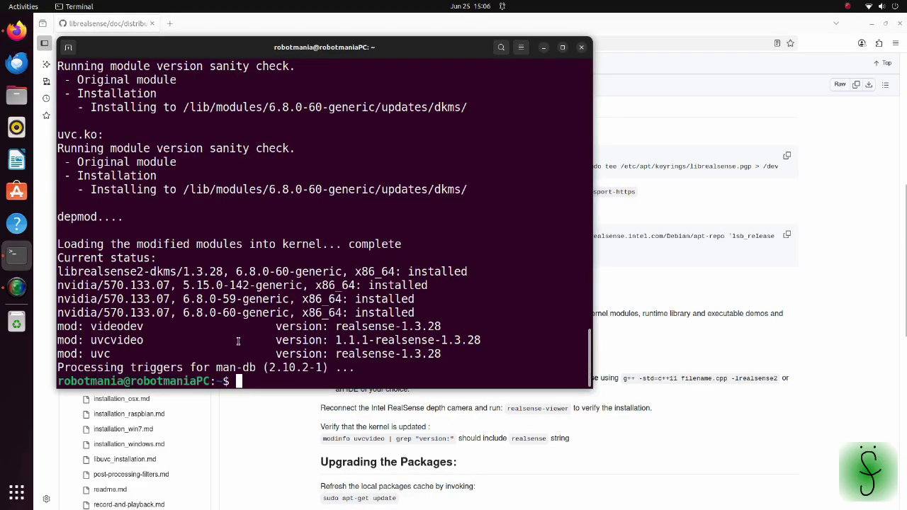
{"action": "right_click", "coordinate": [266, 380]}
{"action": "left_click", "coordinate": [290, 410]}
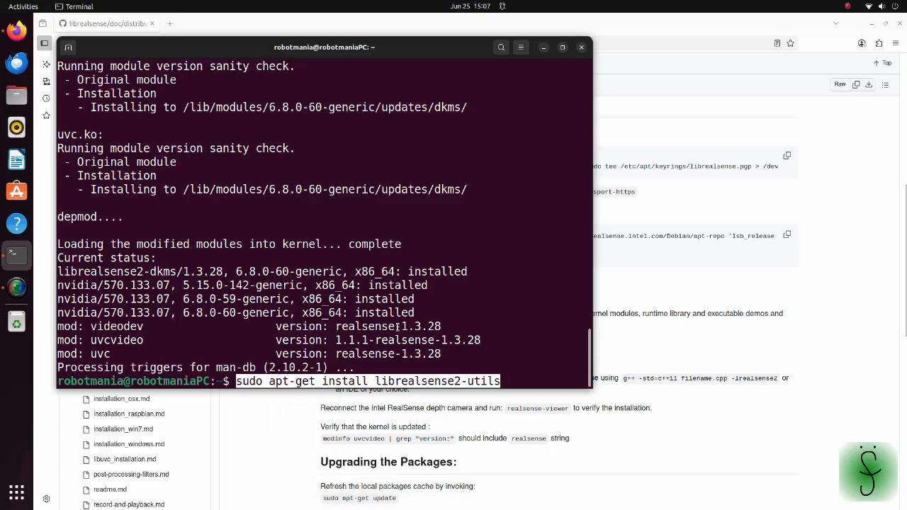
{"action": "key", "text": "Return"}
{"action": "type", "text": "y"}
{"action": "key", "text": "Return"}
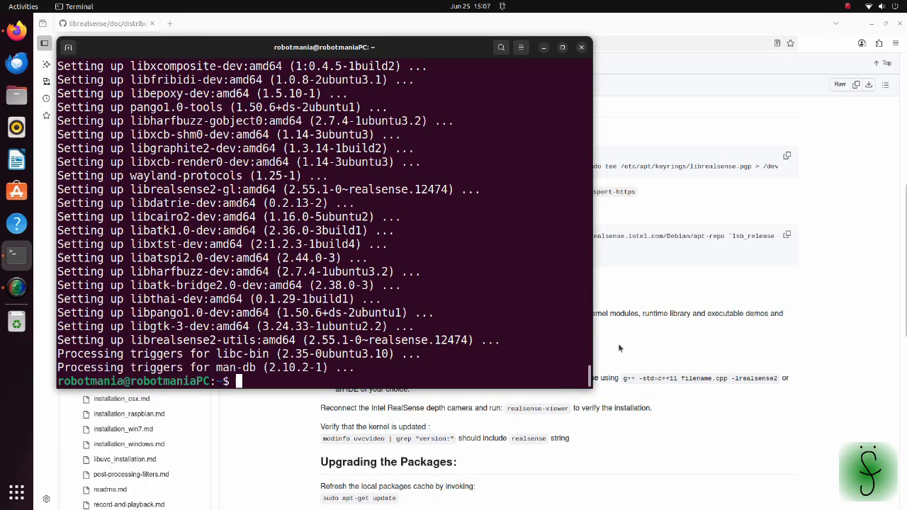
Install the librealsense2-dev developer package using the guide's apt-get line
{"action": "left_click", "coordinate": [618, 344]}
{"action": "left_click_drag", "start_coordinate": [457, 356], "coordinate": [338, 356]}
{"action": "right_click", "coordinate": [361, 367]}
{"action": "left_click", "coordinate": [361, 368]}
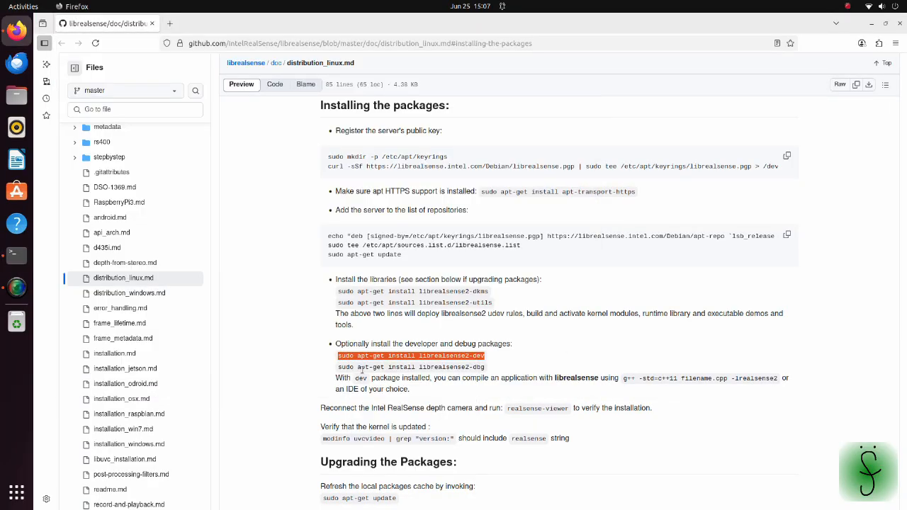
{"action": "left_click", "coordinate": [16, 254]}
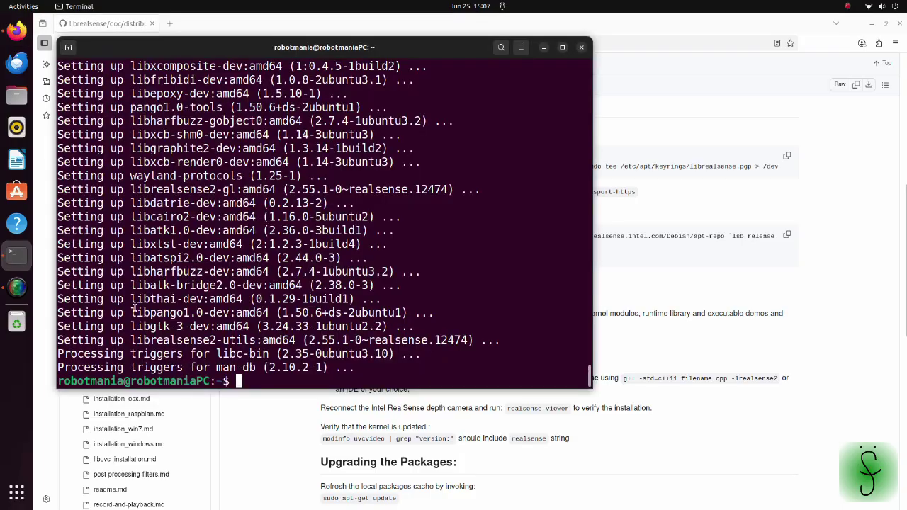
{"action": "right_click", "coordinate": [244, 357]}
{"action": "left_click", "coordinate": [276, 385]}
{"action": "key", "text": "ctrl+shift+v"}
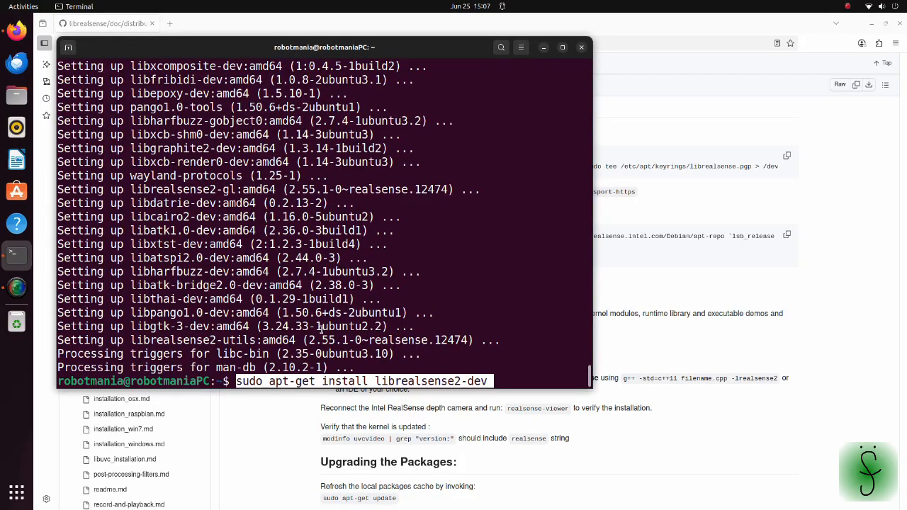
{"action": "key", "text": "Return"}
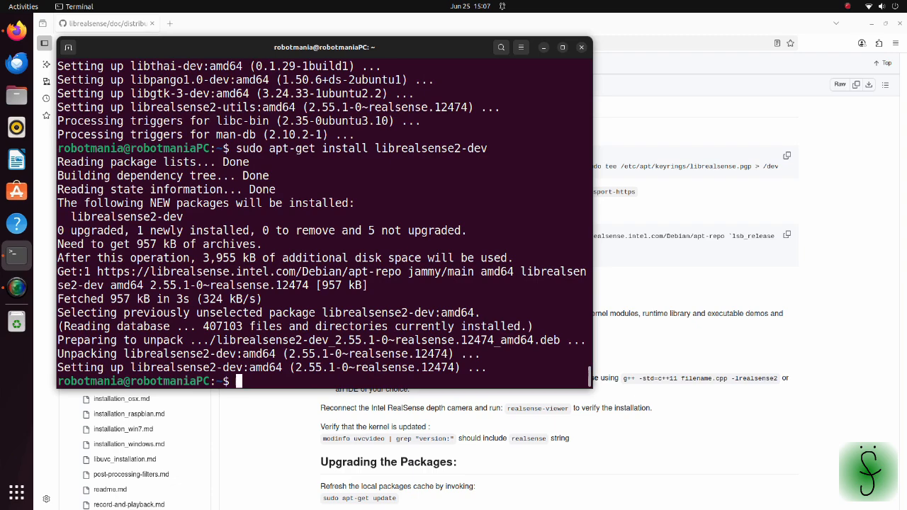
Install the librealsense2-dbg debug package using the guide's apt-get line
{"action": "left_click", "coordinate": [624, 350]}
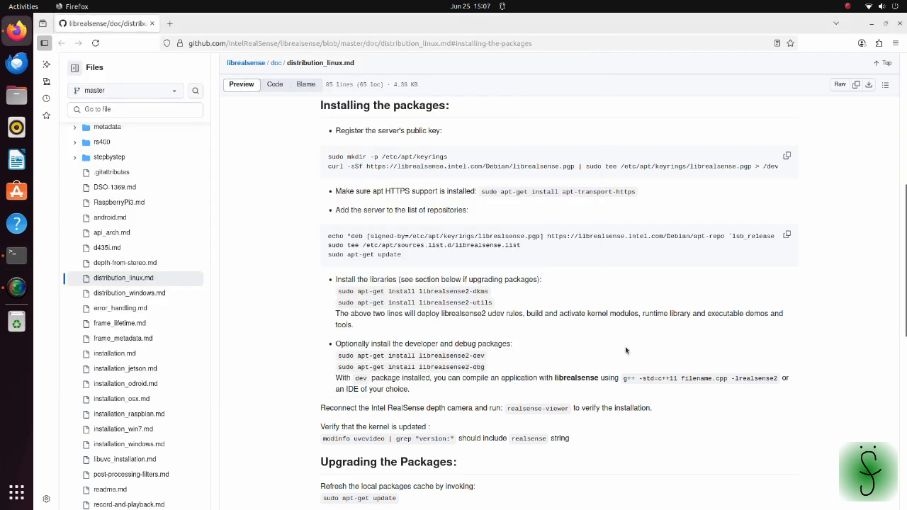
{"action": "left_click_drag", "start_coordinate": [488, 370], "coordinate": [338, 368]}
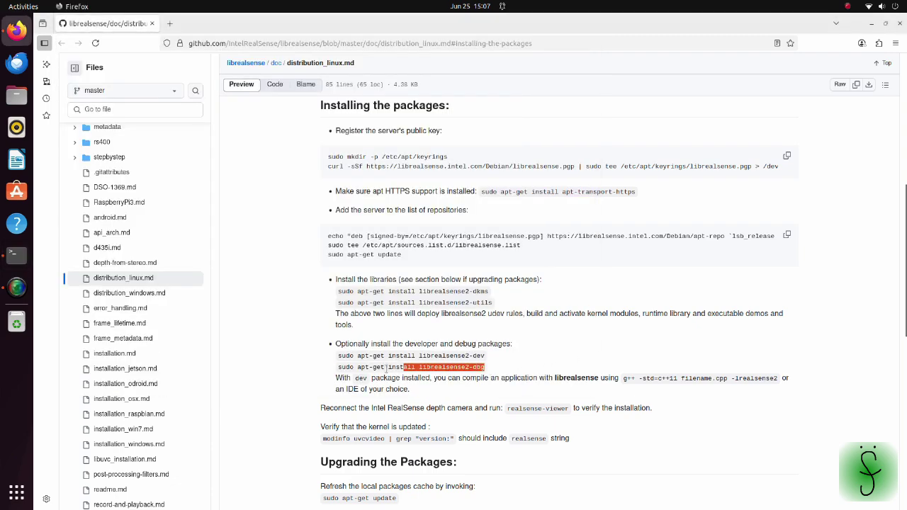
{"action": "right_click", "coordinate": [347, 369]}
{"action": "left_click", "coordinate": [376, 376]}
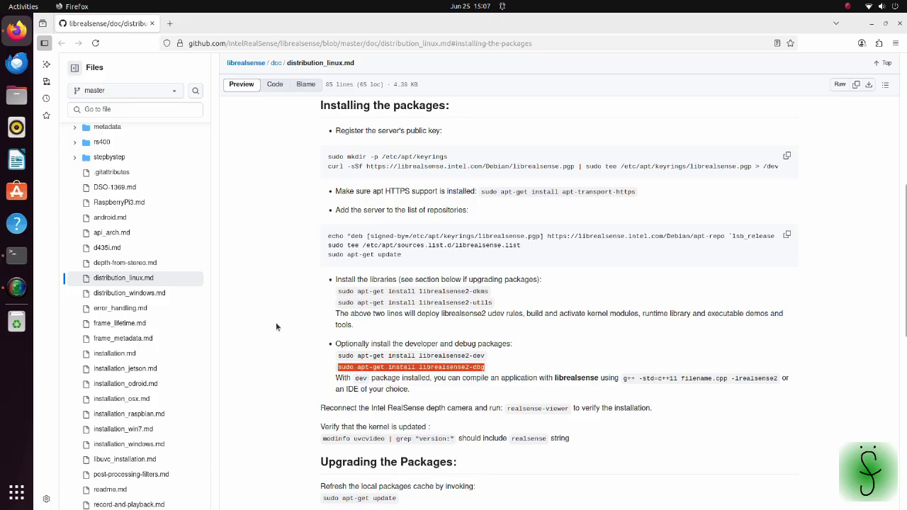
{"action": "left_click", "coordinate": [16, 255]}
{"action": "right_click", "coordinate": [278, 367]}
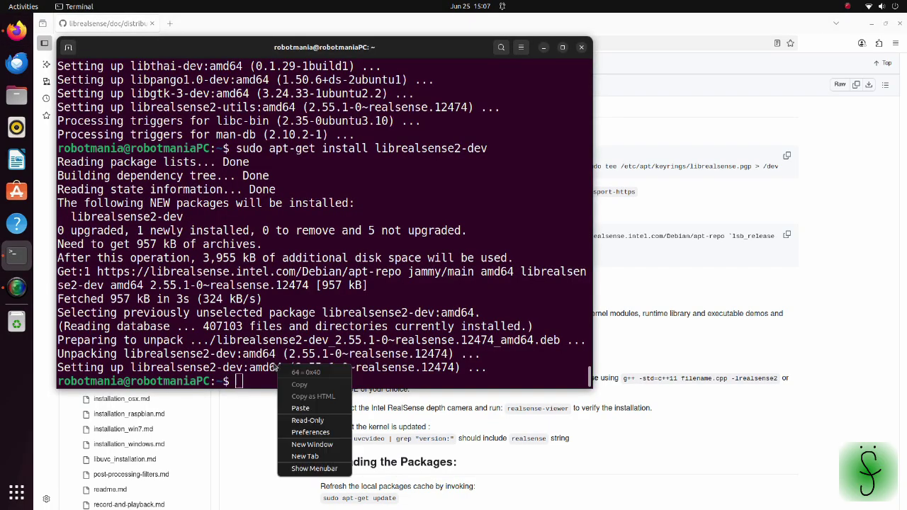
{"action": "left_click", "coordinate": [310, 410]}
{"action": "key", "text": "Return"}
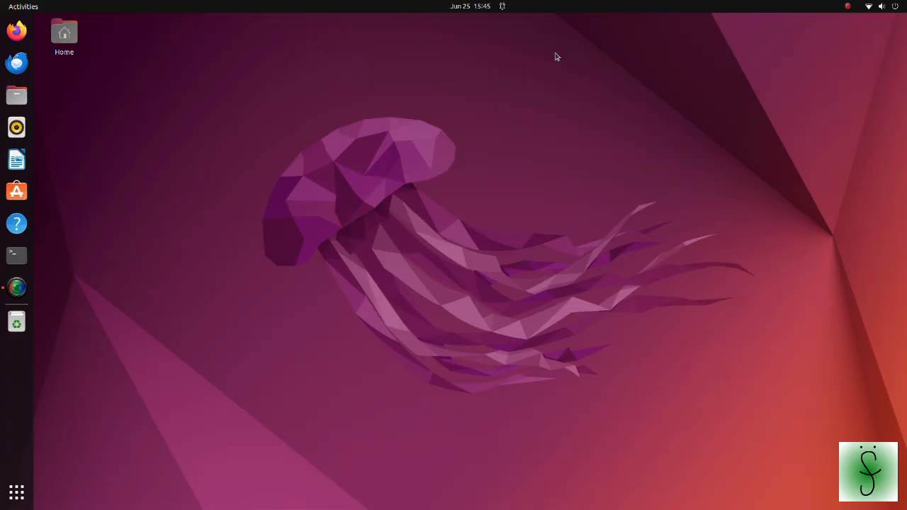
Create and activate the yolov12_rs_zed virtualenv, then pip install pyrealsense2 and opencv-python
{"action": "left_click", "coordinate": [17, 255]}
{"action": "type", "text": "virtualenv -p /usr/bin/python3 yolov12_rs_zed"}
{"action": "key", "text": "Return"}
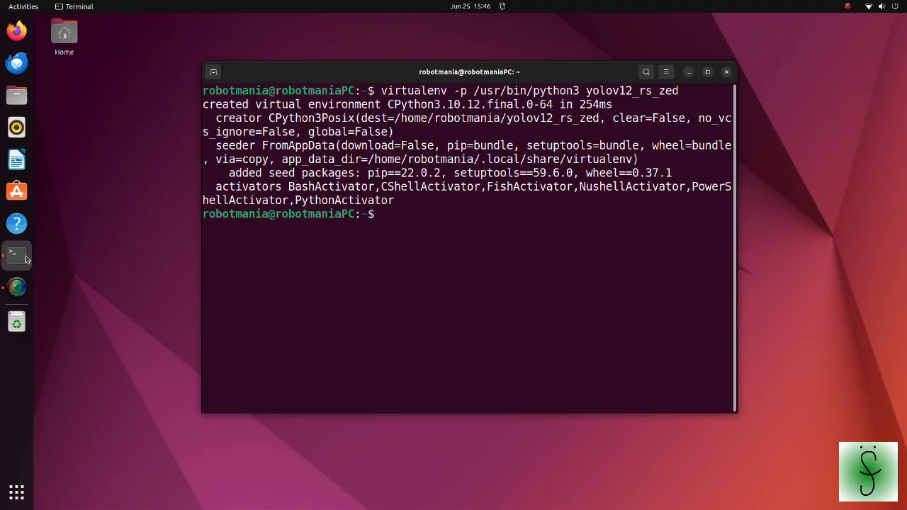
{"action": "type", "text": "source yolov12_rs_zed/bin/activate"}
{"action": "key", "text": "Return"}
{"action": "type", "text": "pip install pyrealsense2"}
{"action": "key", "text": "Return"}
{"action": "type", "text": "pip install opencv-python"}
{"action": "key", "text": "Return"}
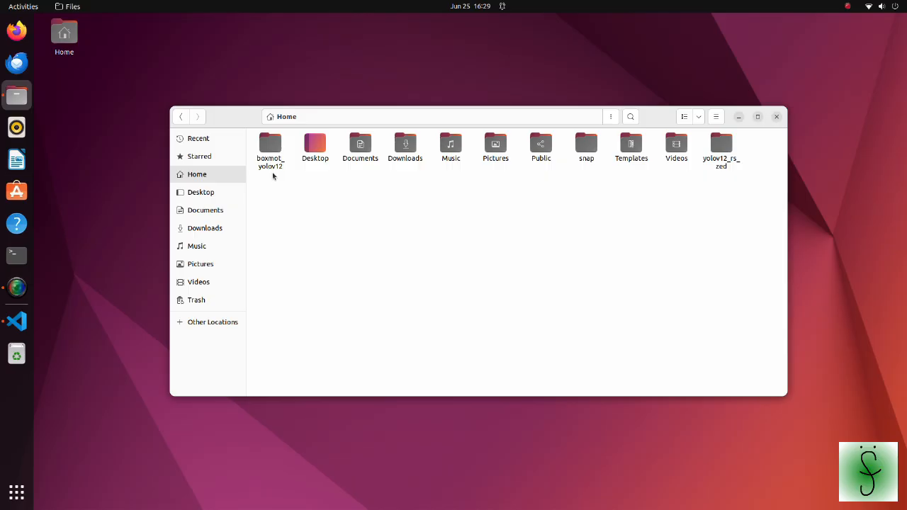
Open realsense_test.py from the boxmot_yolov12 folder in Visual Studio Code
{"action": "double_click", "coordinate": [273, 171]}
{"action": "left_click", "coordinate": [332, 161]}
{"action": "double_click", "coordinate": [332, 162]}
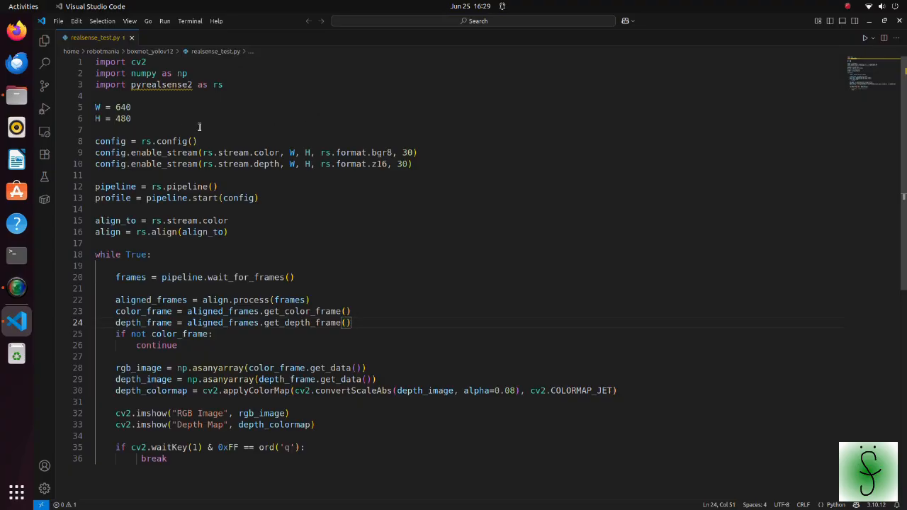
{"action": "left_click_drag", "start_coordinate": [96, 141], "coordinate": [414, 163]}
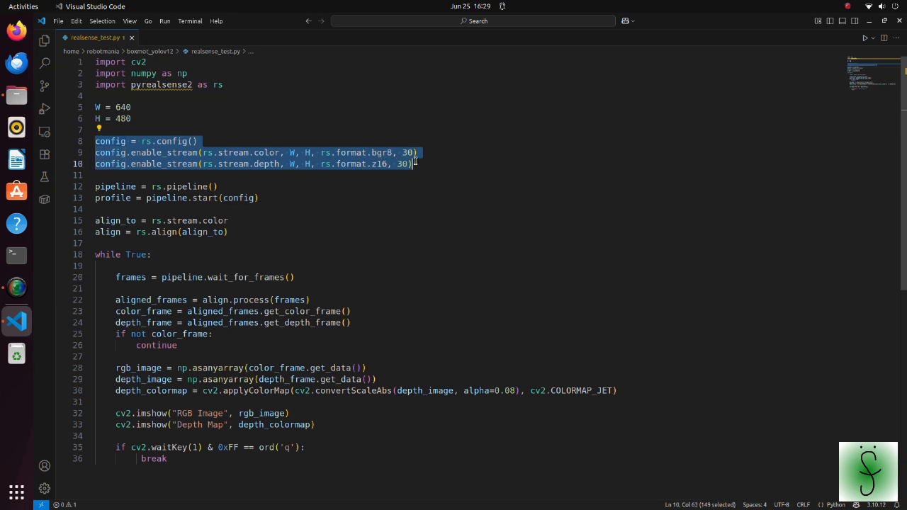
{"action": "left_click_drag", "start_coordinate": [96, 187], "coordinate": [261, 205]}
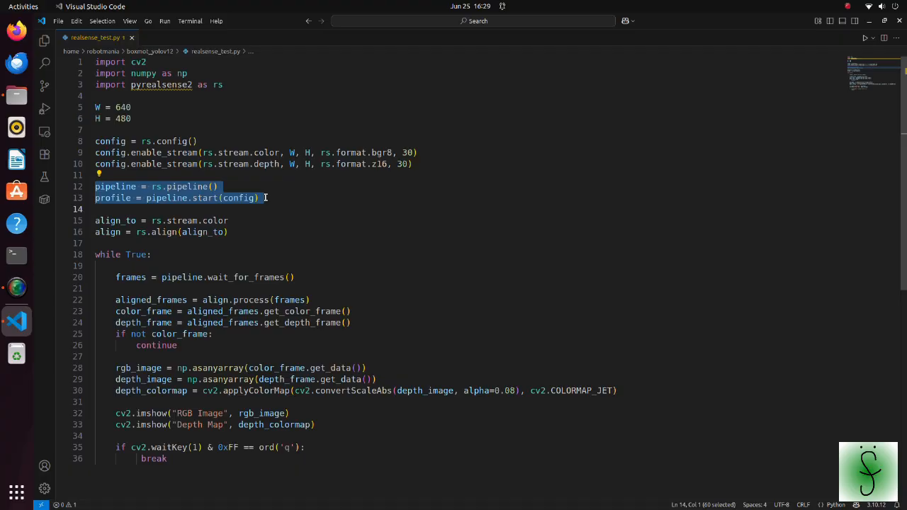
{"action": "left_click", "coordinate": [266, 198]}
{"action": "left_click_drag", "start_coordinate": [94, 221], "coordinate": [228, 231]}
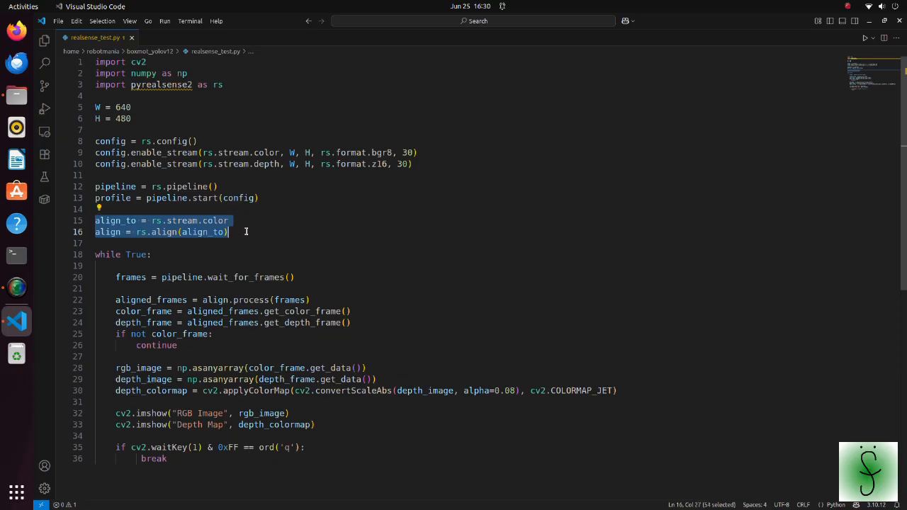
{"action": "left_click", "coordinate": [246, 232]}
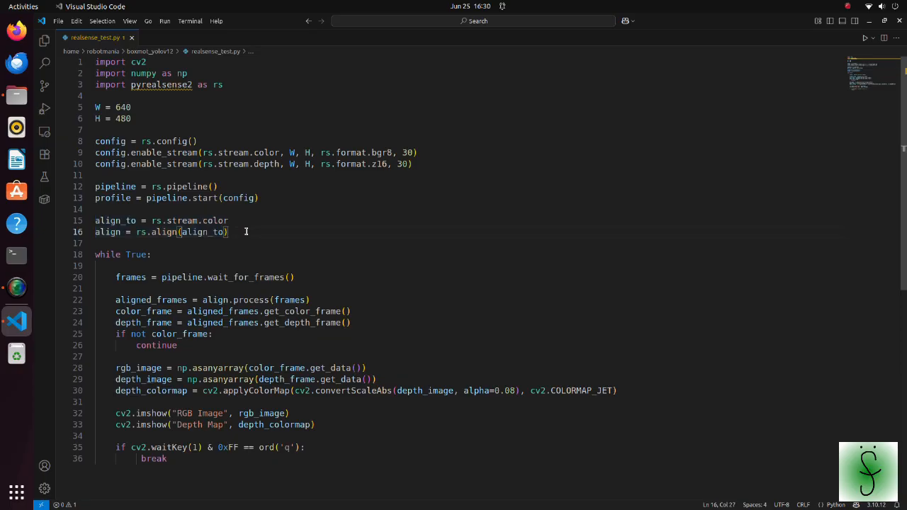
{"action": "left_click_drag", "start_coordinate": [117, 277], "coordinate": [301, 277]}
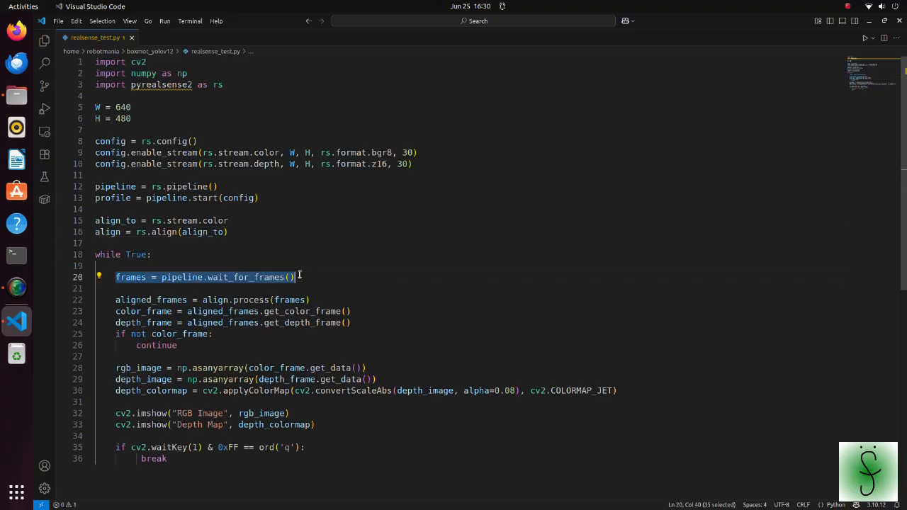
{"action": "left_click", "coordinate": [302, 277]}
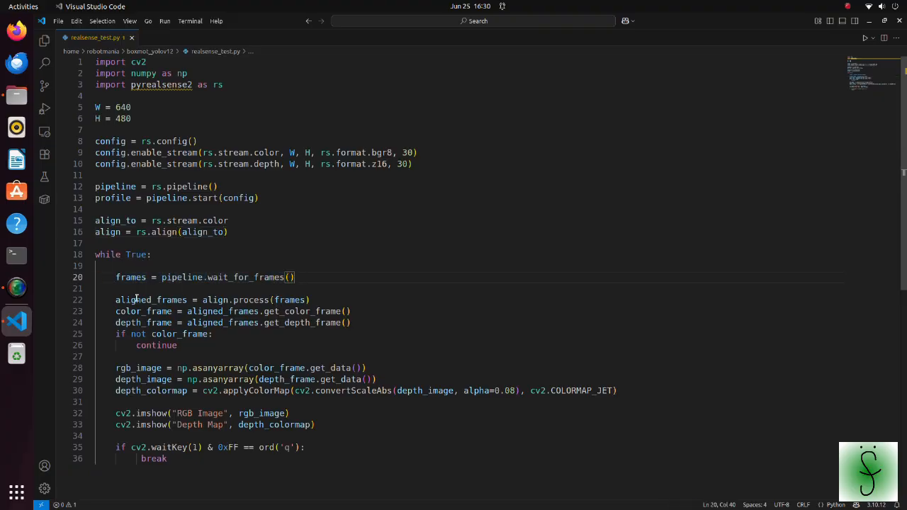
{"action": "left_click_drag", "start_coordinate": [116, 300], "coordinate": [283, 328]}
{"action": "left_click_drag", "start_coordinate": [349, 328], "coordinate": [353, 324]}
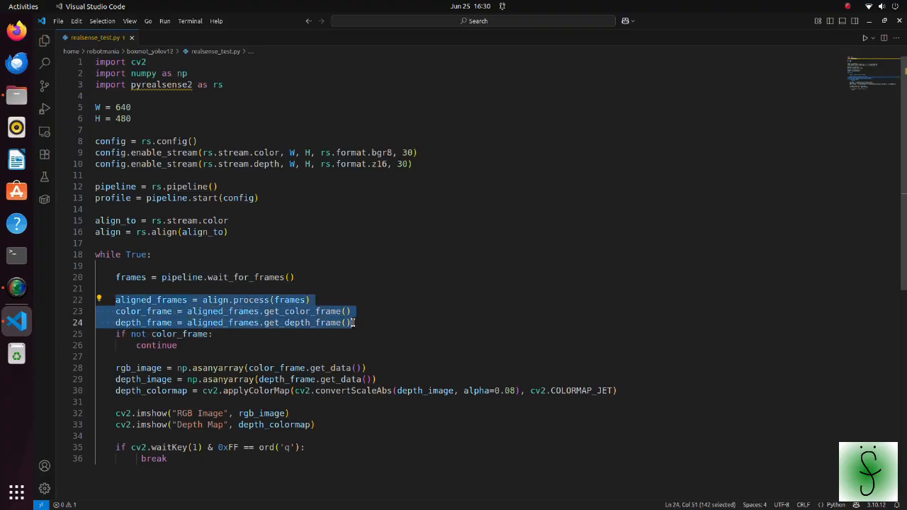
Activate the venv, enter boxmot_yolov12 and run realsense_test.py, moving the Depth Map window aside
{"action": "left_click", "coordinate": [353, 323]}
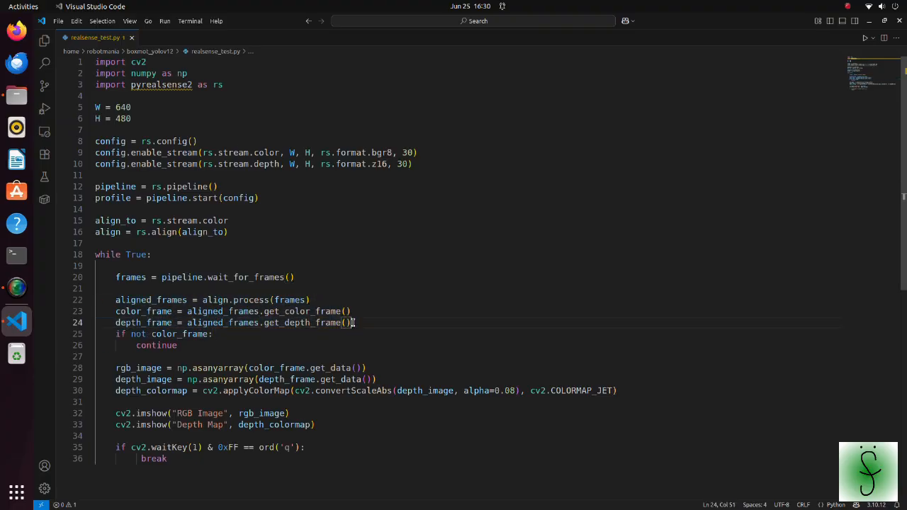
{"action": "left_click", "coordinate": [17, 255]}
{"action": "type", "text": "source yolov12_rs_zed/"}
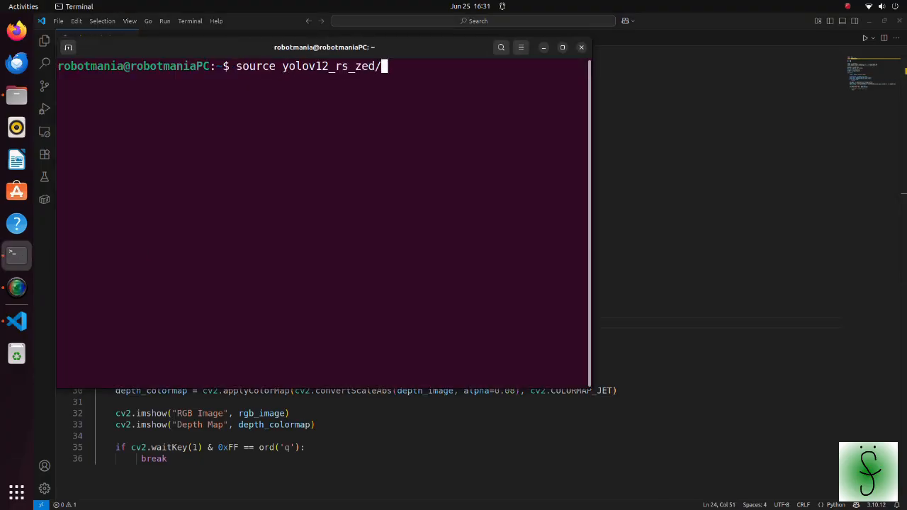
{"action": "type", "text": "bin/activate"}
{"action": "key", "text": "Return"}
{"action": "type", "text": "cd boxmot_yolov12/"}
{"action": "key", "text": "Return"}
{"action": "type", "text": "python realsense_test.py"}
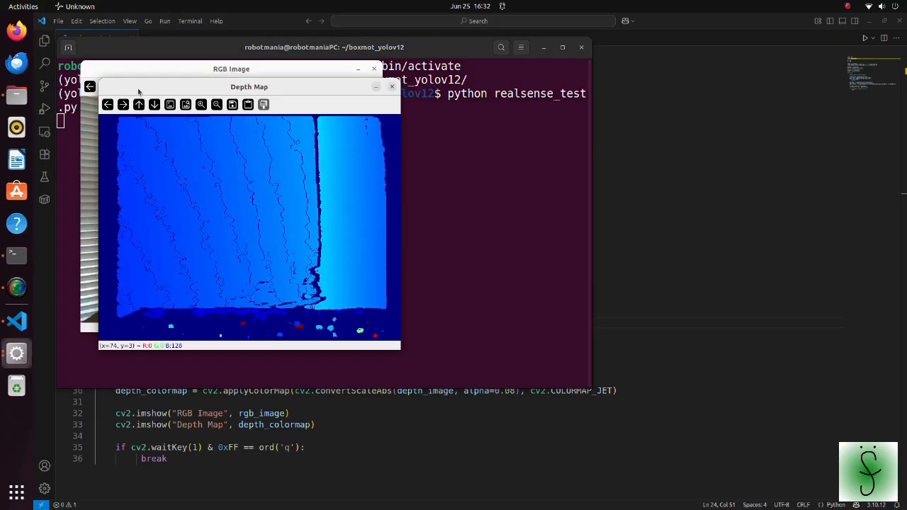
{"action": "left_click_drag", "start_coordinate": [138, 88], "coordinate": [466, 67]}
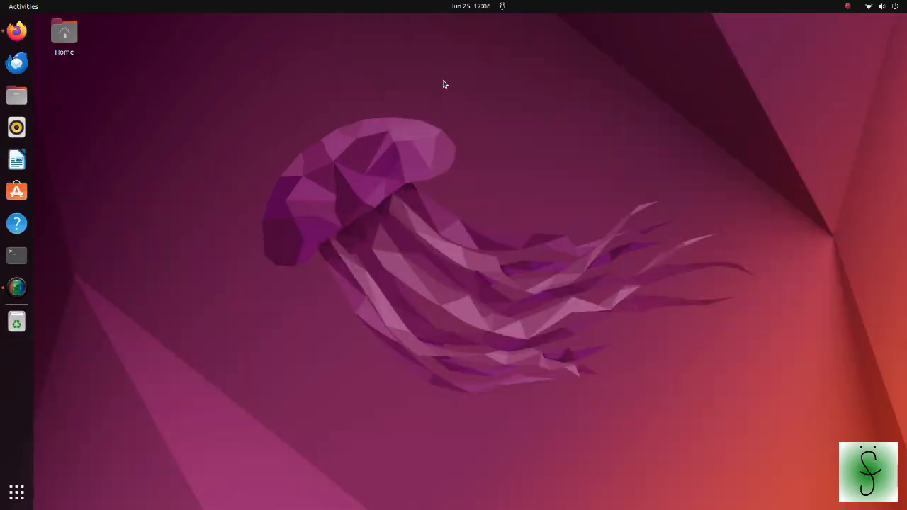
Download the ZED SDK 5.0.2 installer for Ubuntu 22 from the StereoLabs SDK page
{"action": "left_click", "coordinate": [14, 35]}
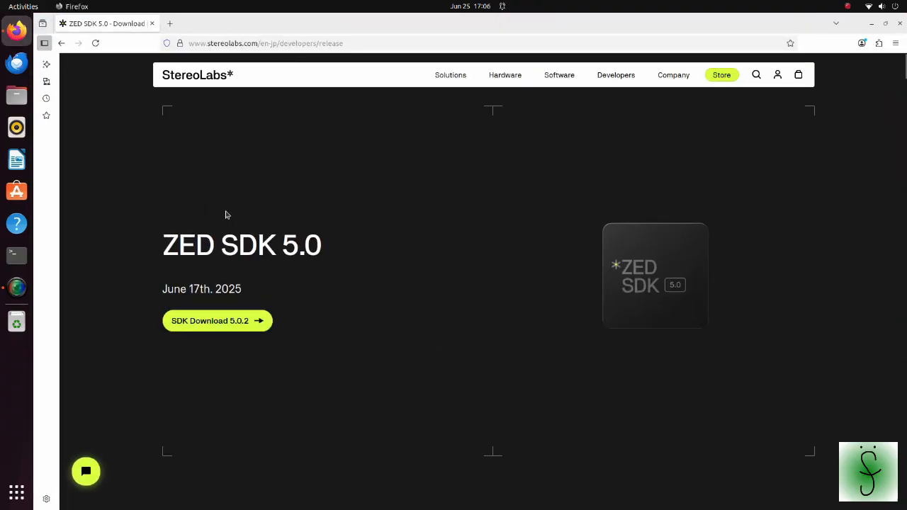
{"action": "left_click", "coordinate": [241, 321]}
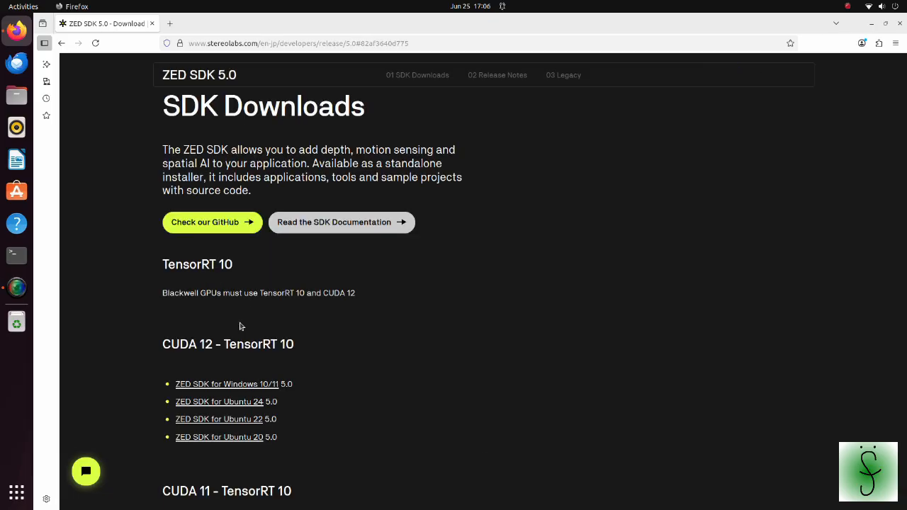
{"action": "left_click", "coordinate": [238, 420]}
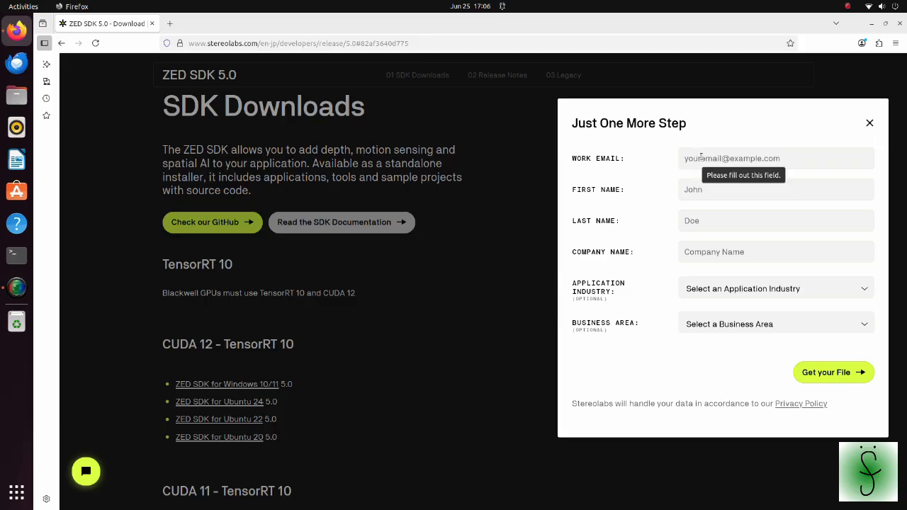
{"action": "left_click", "coordinate": [832, 378]}
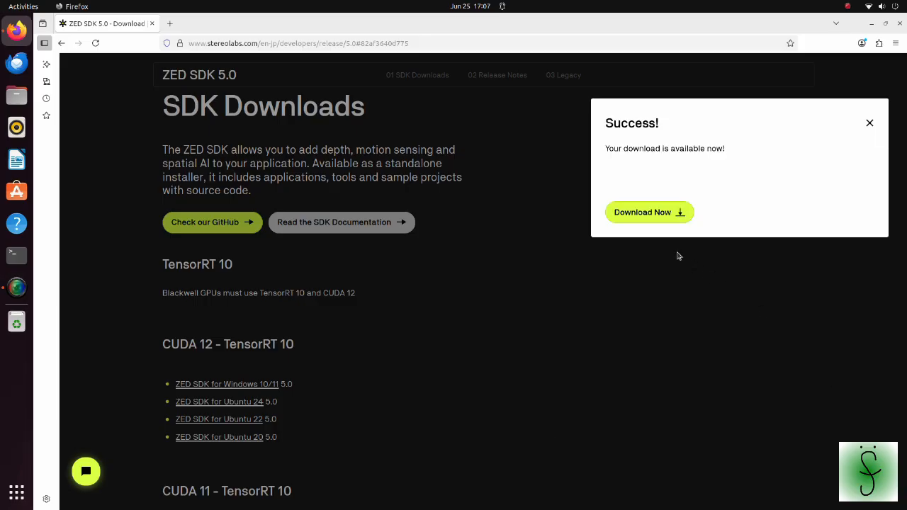
{"action": "left_click", "coordinate": [649, 216]}
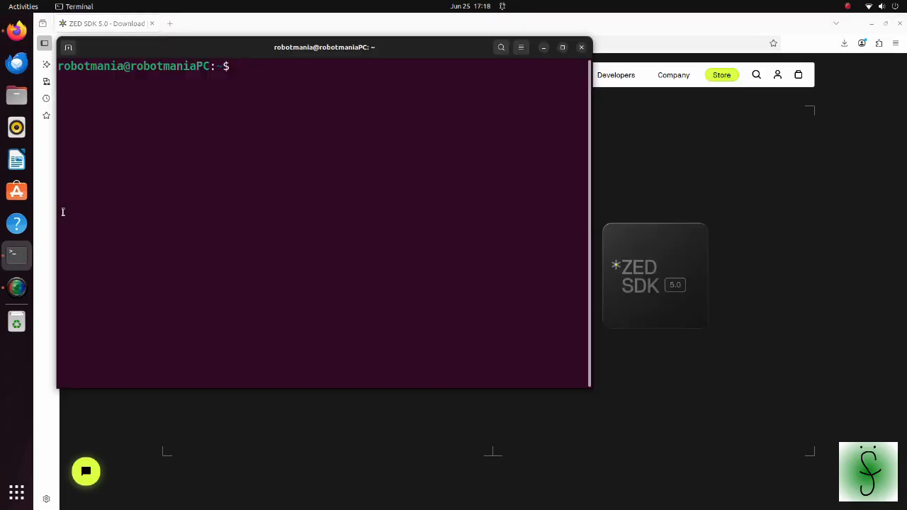
{"action": "type", "text": "sudo apt install "}
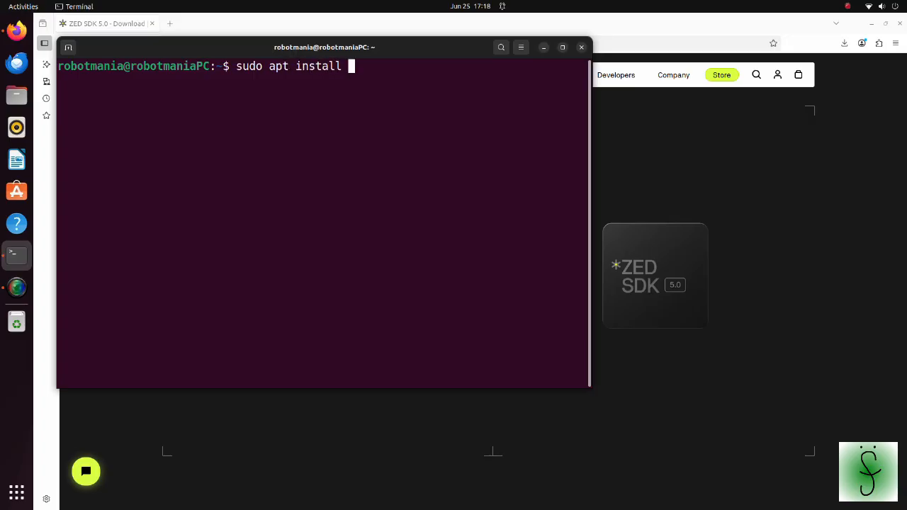
{"action": "type", "text": "zstd"}
Install zstd, activate the yolov12_rs_zed environment and move into the Downloads folder
{"action": "key", "text": "Return"}
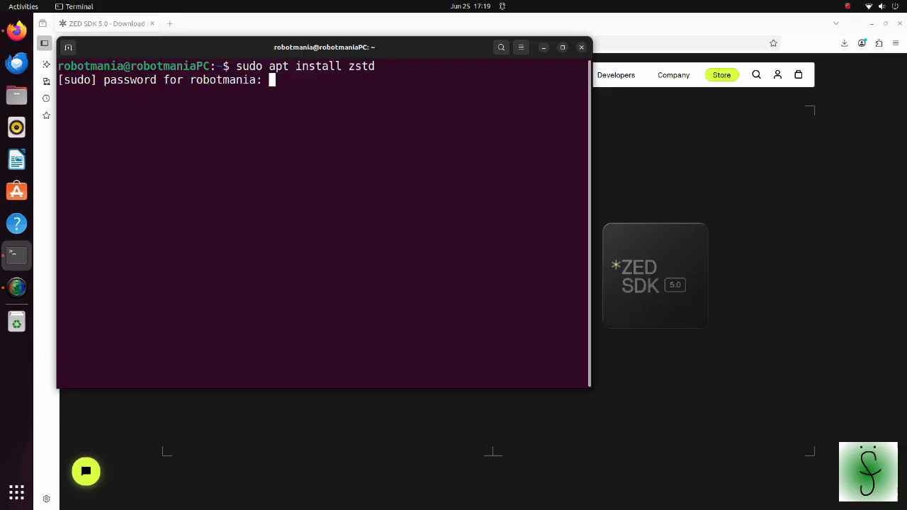
{"action": "key", "text": "Return"}
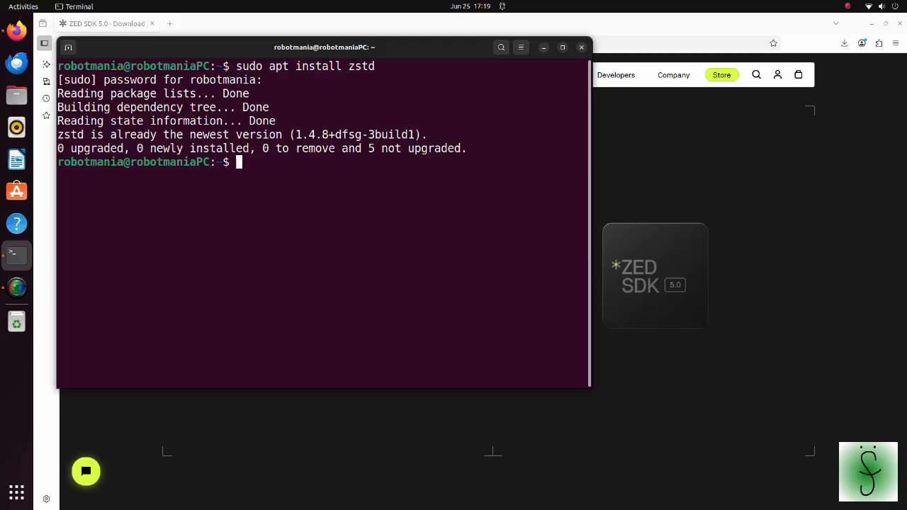
{"action": "type", "text": "source yolov12_rs_zed/bin/activate"}
{"action": "key", "text": "Return"}
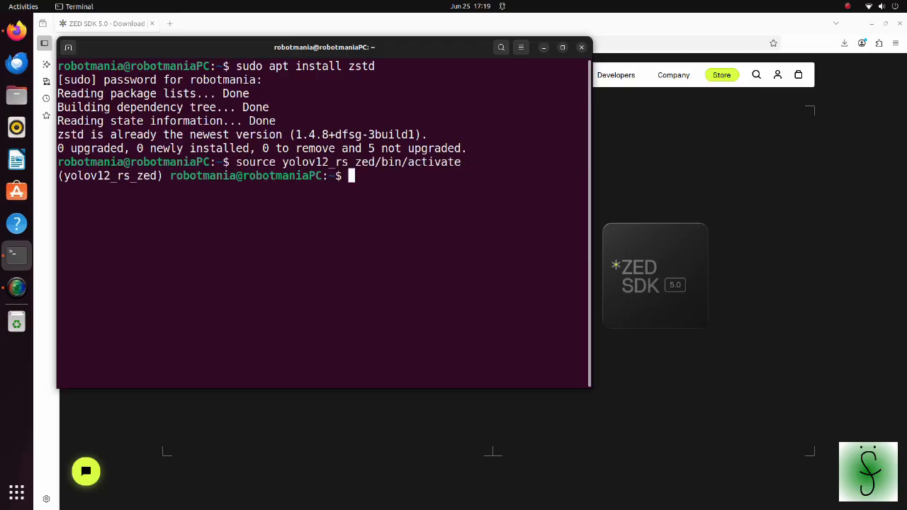
{"action": "type", "text": "cd Down"}
{"action": "key", "text": "Tab"}
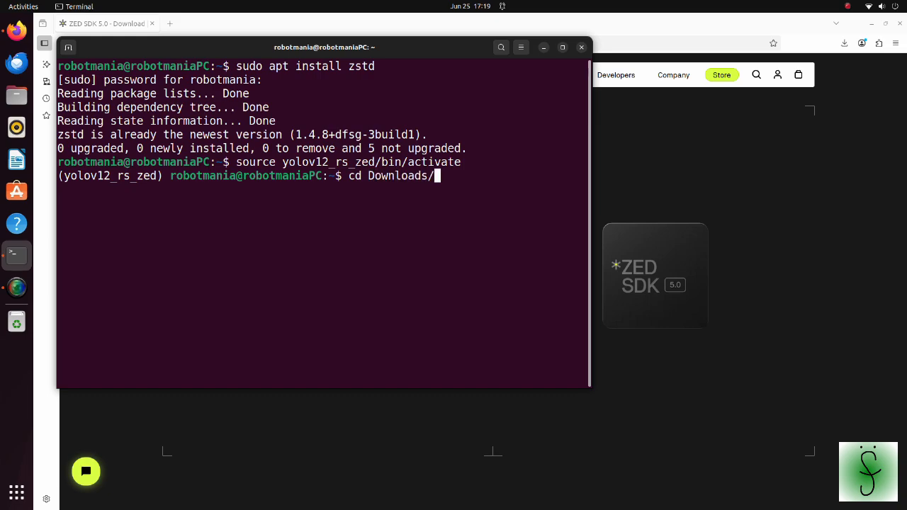
{"action": "key", "text": "Return"}
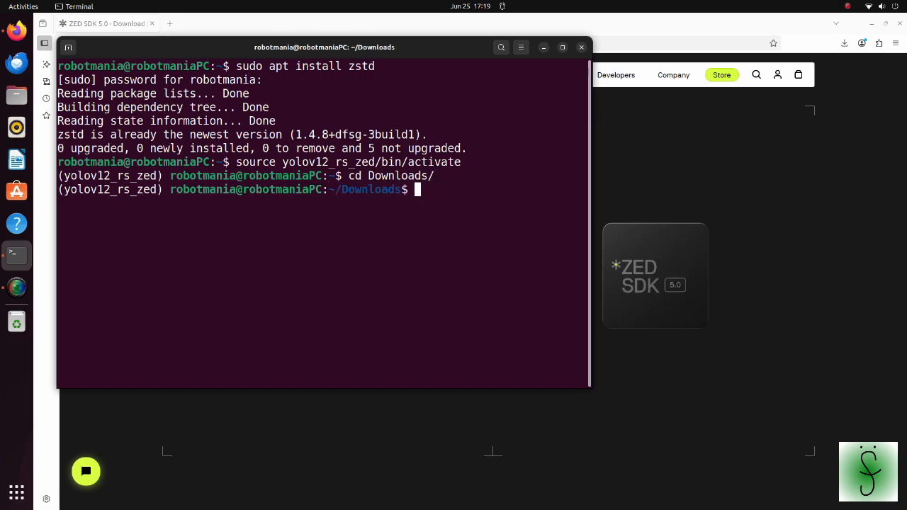
{"action": "type", "text": "chmod"}
{"action": "type", "text": " +x"}
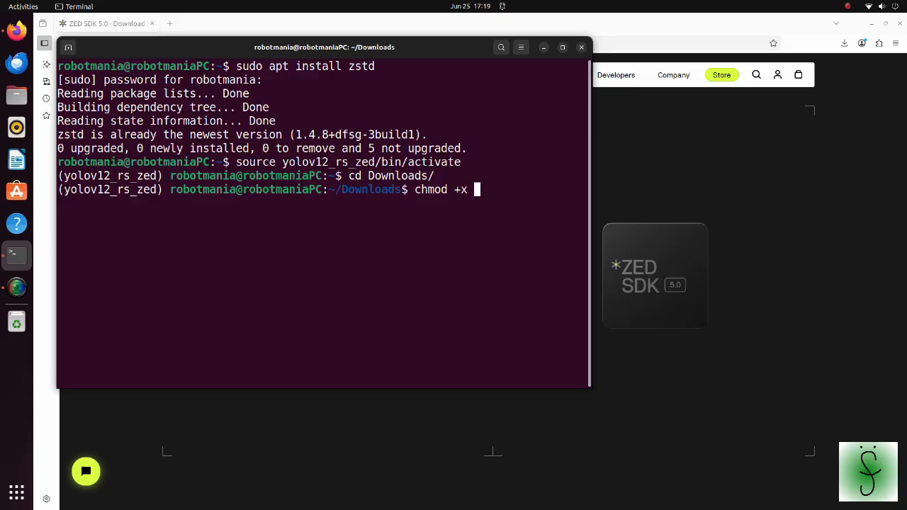
{"action": "type", "text": " ZED"}
Make the ZED_SDK .run installer executable and launch it, widening the terminal for the license
{"action": "key", "text": "Tab"}
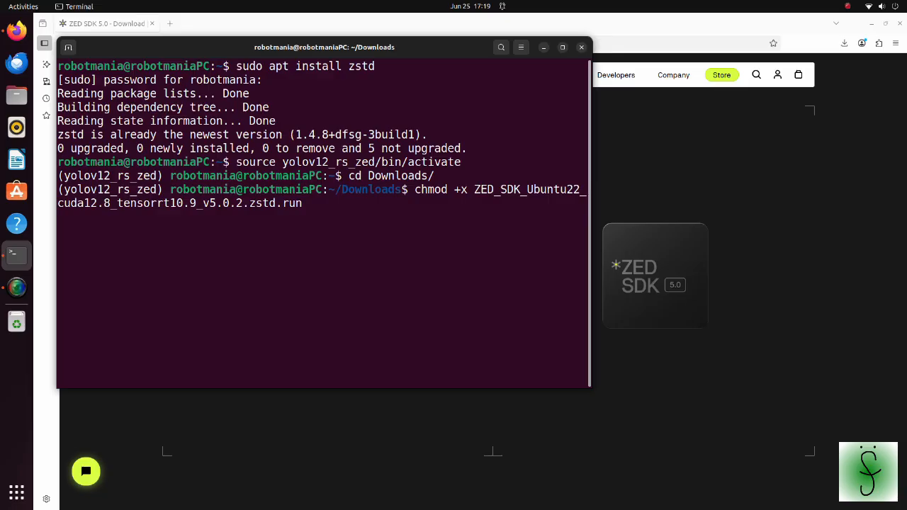
{"action": "key", "text": "Return"}
{"action": "type", "text": "./ZED"}
{"action": "key", "text": "Tab"}
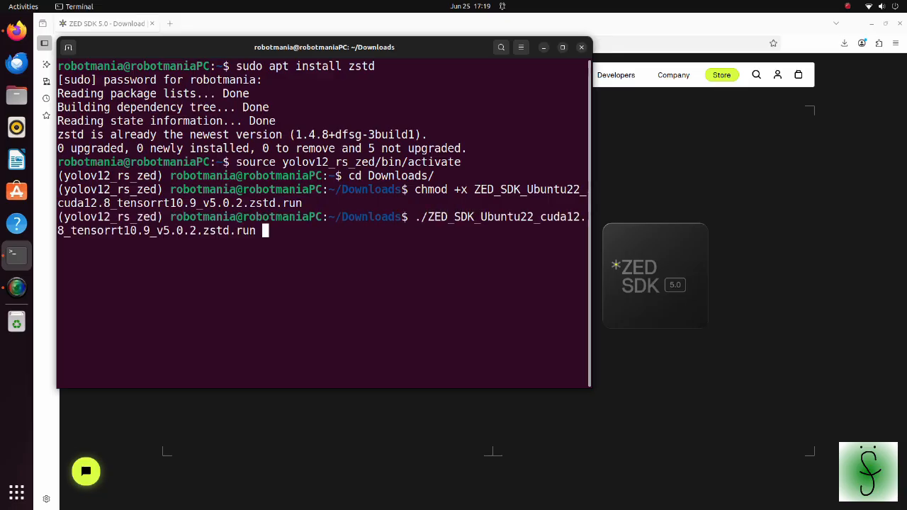
{"action": "key", "text": "Return"}
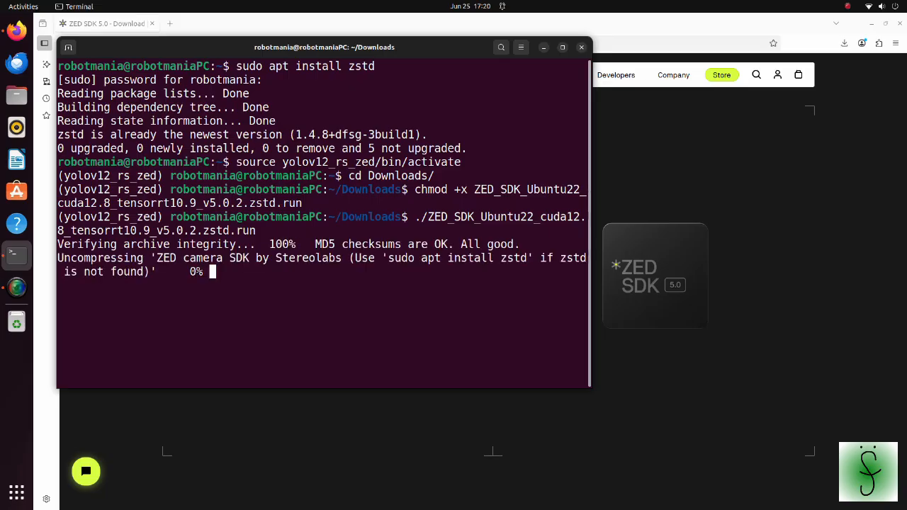
{"action": "left_click_drag", "start_coordinate": [591, 177], "coordinate": [857, 177]}
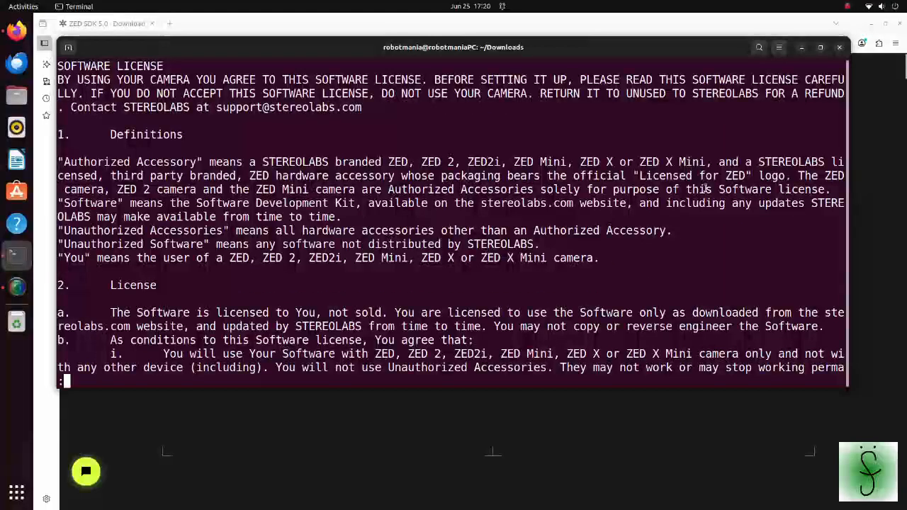
Accept the EULA, samples, dependencies and Python API, naming the executable python
{"action": "key", "text": "space"}
{"action": "key", "text": "space"}
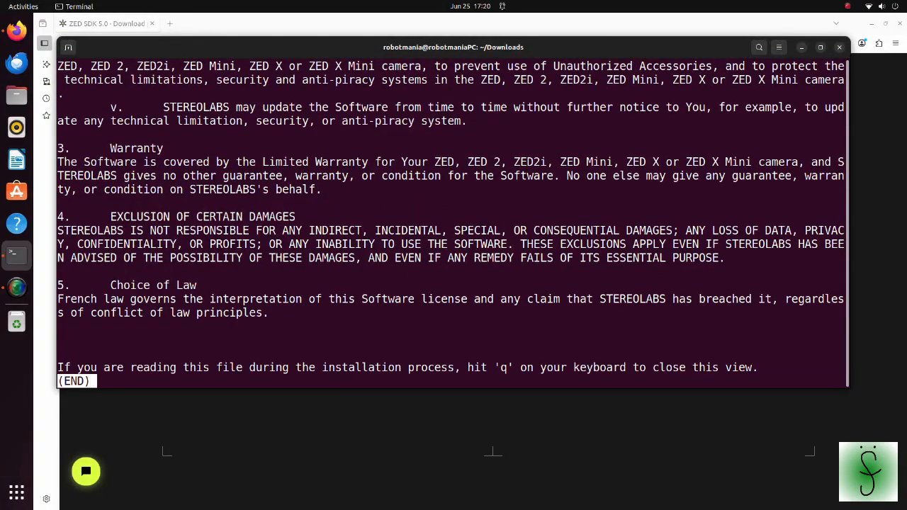
{"action": "type", "text": "q"}
{"action": "type", "text": "y"}
{"action": "key", "text": "Return"}
{"action": "type", "text": "y"}
{"action": "key", "text": "Return"}
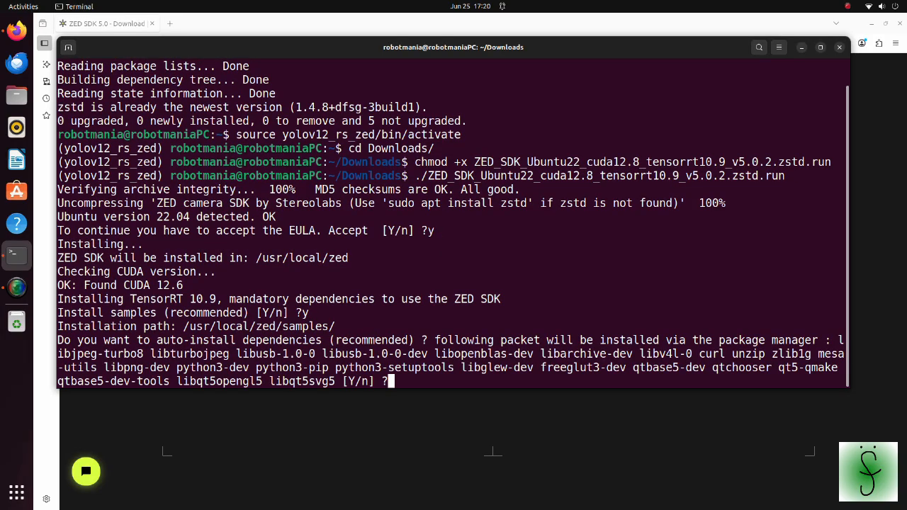
{"action": "type", "text": "y"}
{"action": "key", "text": "Return"}
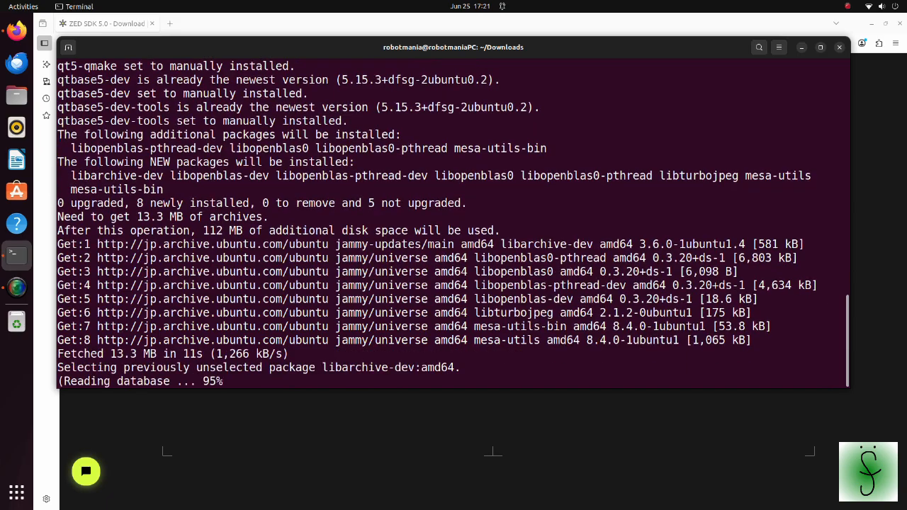
{"action": "type", "text": "y"}
{"action": "key", "text": "Return"}
{"action": "key", "text": "BackSpace"}
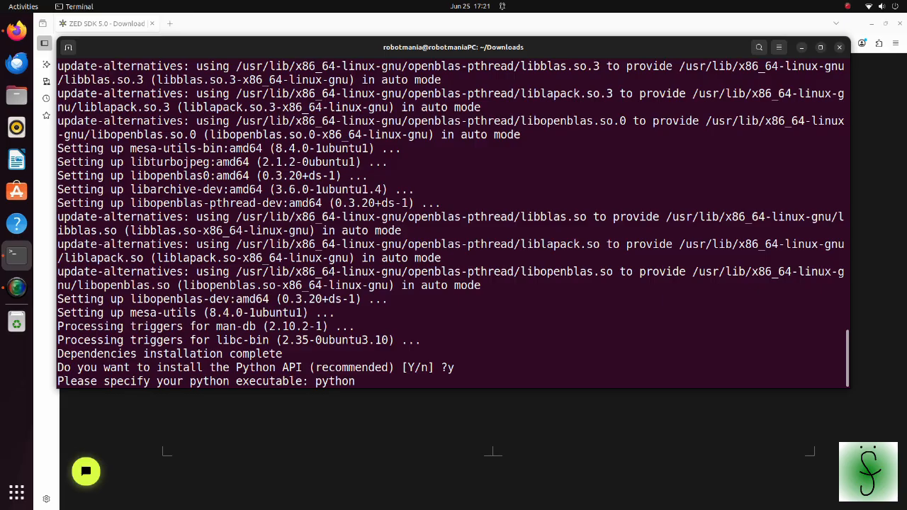
{"action": "key", "text": "Return"}
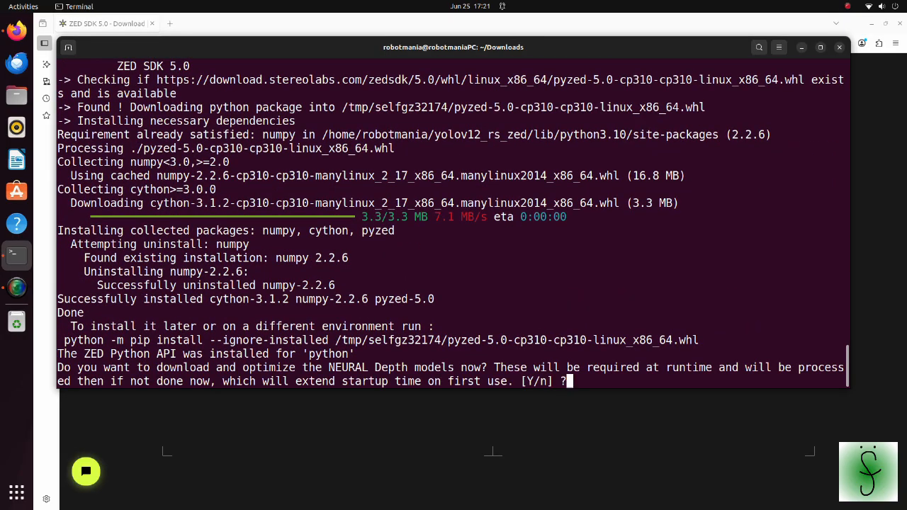
{"action": "type", "text": "y"}
Accept NEURAL depth model optimization and all AI model downloads, declining the lengthy optimization
{"action": "key", "text": "Return"}
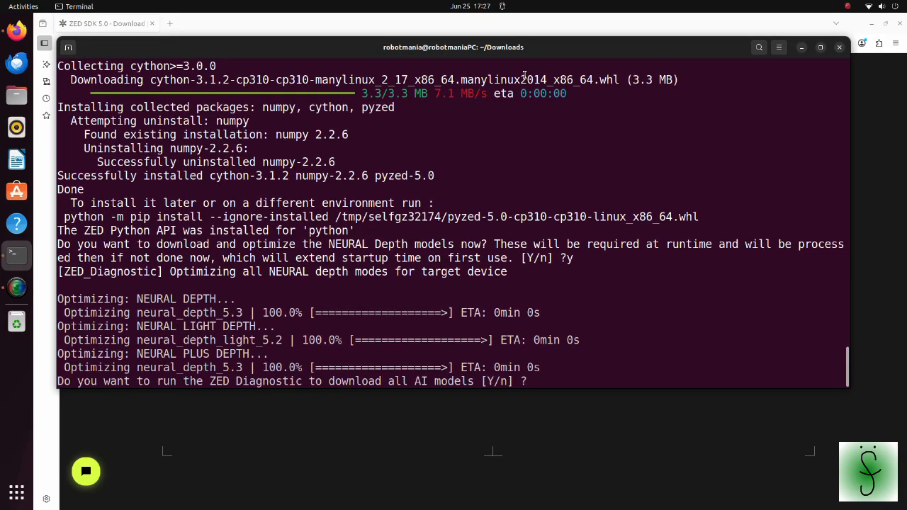
{"action": "type", "text": "y"}
{"action": "key", "text": "Return"}
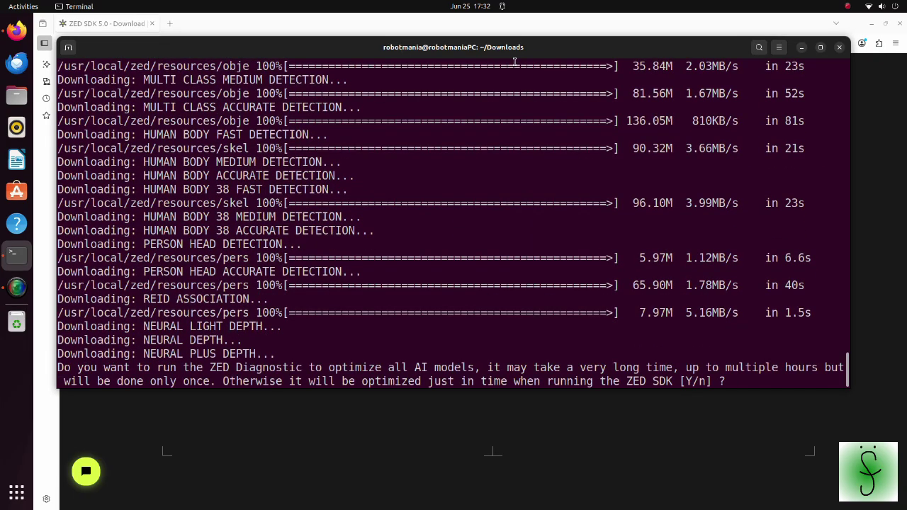
{"action": "type", "text": "n"}
{"action": "key", "text": "Return"}
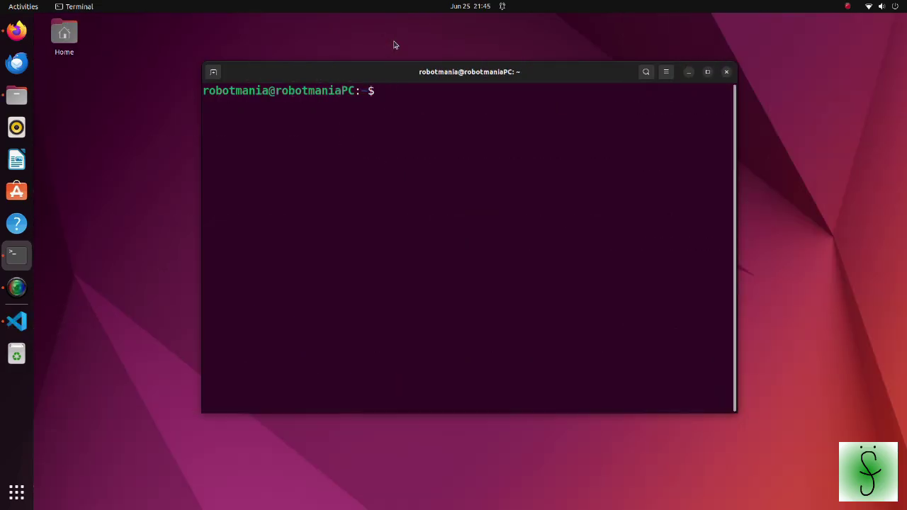
{"action": "type", "text": "source yolo"}
Activate yolov12_rs_zed, cd into boxmot_yolov12 and show that folder in Files
{"action": "key", "text": "Tab"}
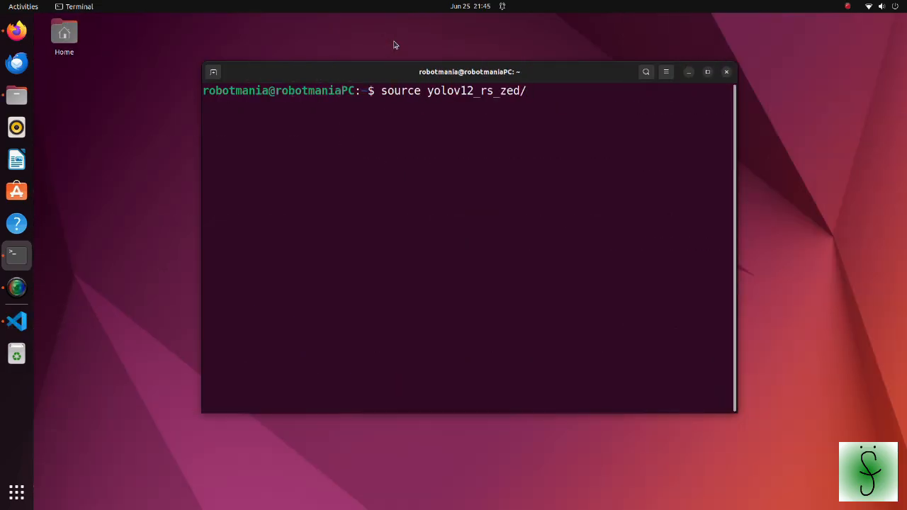
{"action": "type", "text": "bin/ac"}
{"action": "key", "text": "Tab"}
{"action": "key", "text": "Return"}
{"action": "type", "text": "cd"}
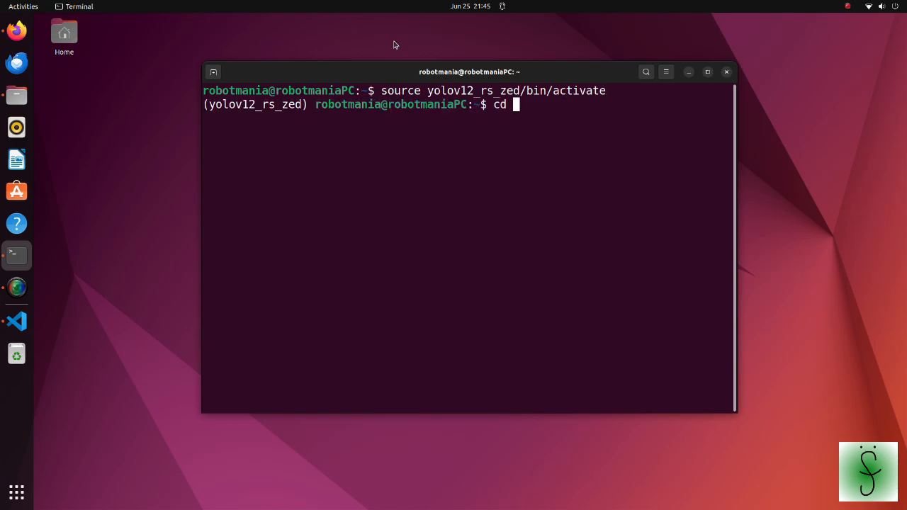
{"action": "type", "text": " box"}
{"action": "key", "text": "Tab"}
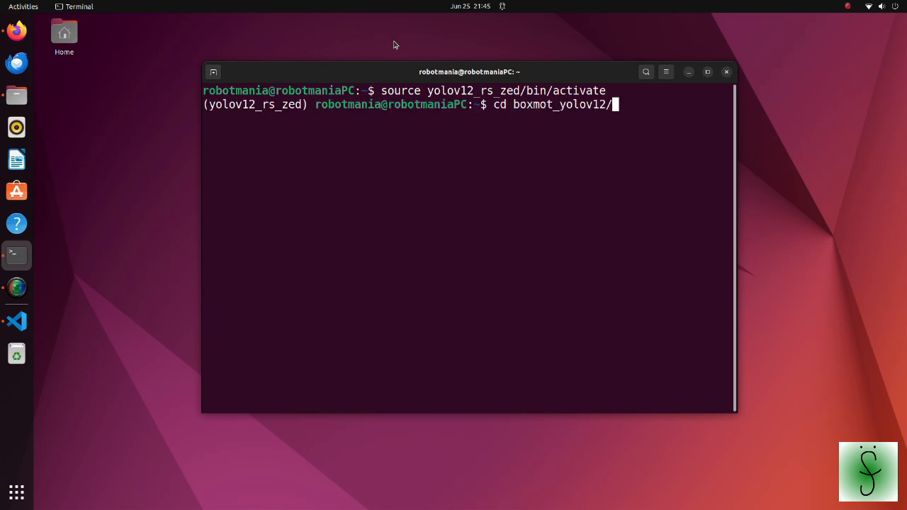
{"action": "key", "text": "Return"}
{"action": "left_click", "coordinate": [16, 95]}
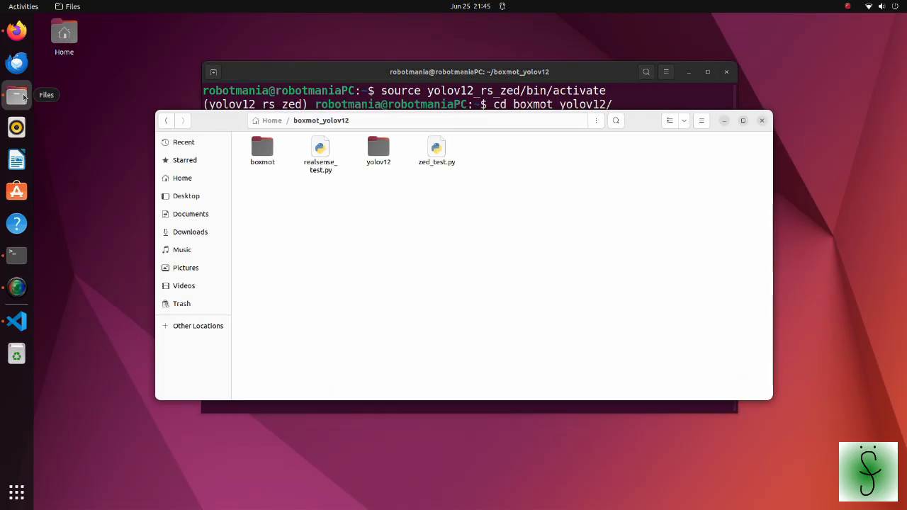
Open zed_test.py and review the ZED camera setup (lines 7–22) and the frame-grab condition
{"action": "double_click", "coordinate": [437, 149]}
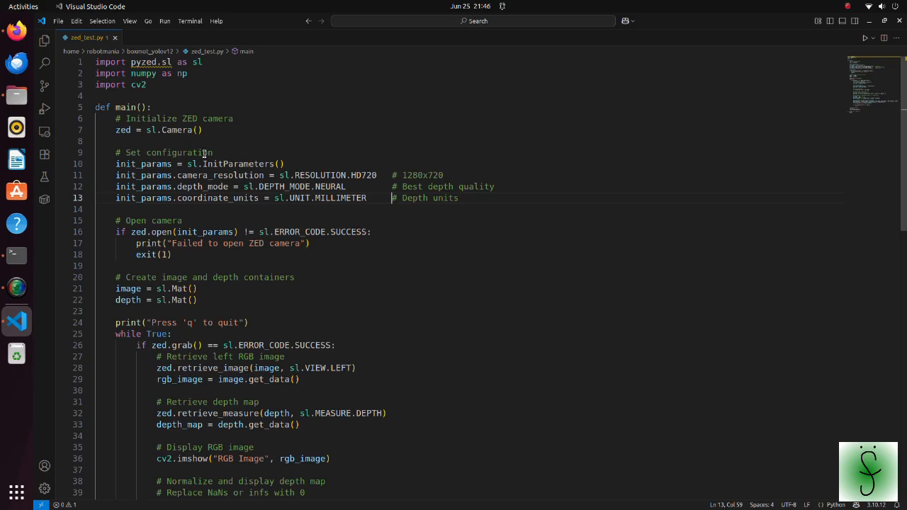
{"action": "left_click_drag", "start_coordinate": [107, 130], "coordinate": [238, 301]}
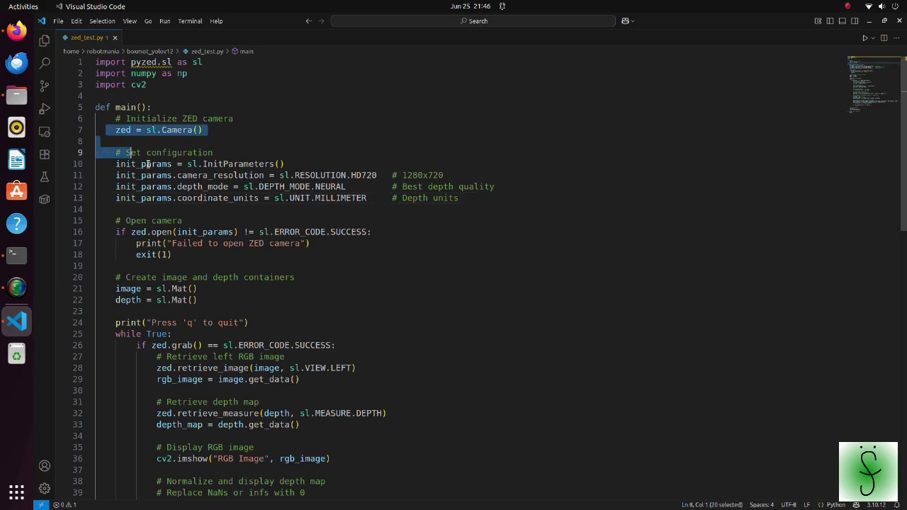
{"action": "left_click", "coordinate": [238, 301]}
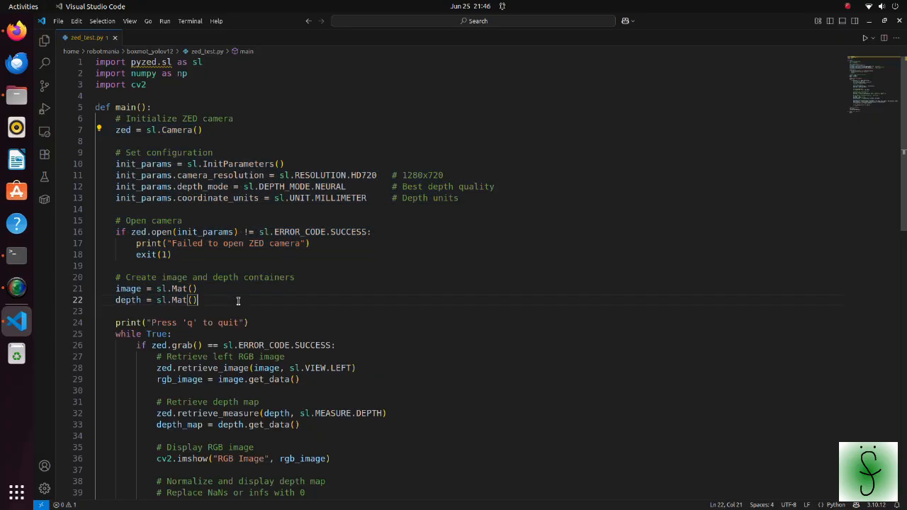
{"action": "left_click_drag", "start_coordinate": [136, 345], "coordinate": [336, 345]}
{"action": "left_click", "coordinate": [336, 345]}
{"action": "scroll", "coordinate": [333, 347], "scroll_direction": "down", "scroll_amount": 5}
Review the RGB display, depth-map display, and the NaN replacement and depth-clipping code
{"action": "left_click_drag", "start_coordinate": [154, 246], "coordinate": [331, 246]}
{"action": "left_click", "coordinate": [330, 246]}
{"action": "left_click_drag", "start_coordinate": [151, 405], "coordinate": [355, 405]}
{"action": "left_click", "coordinate": [356, 405]}
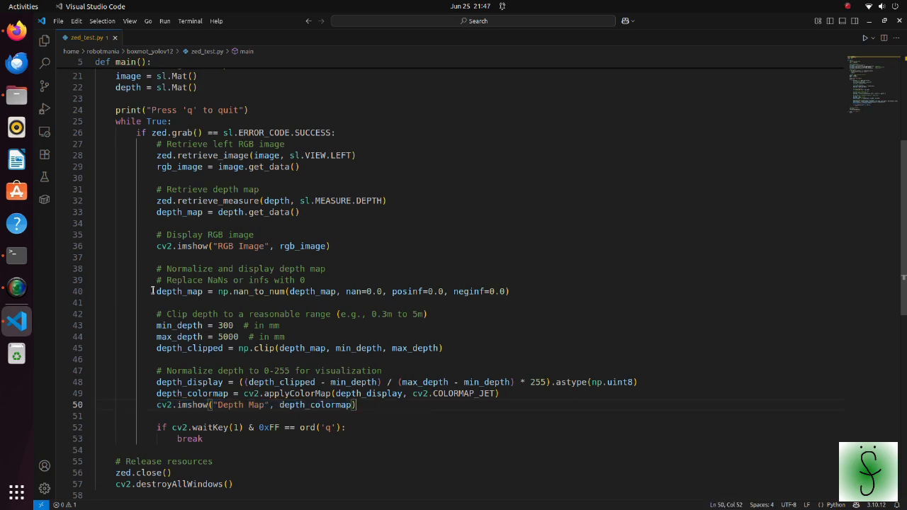
{"action": "left_click_drag", "start_coordinate": [151, 291], "coordinate": [456, 348]}
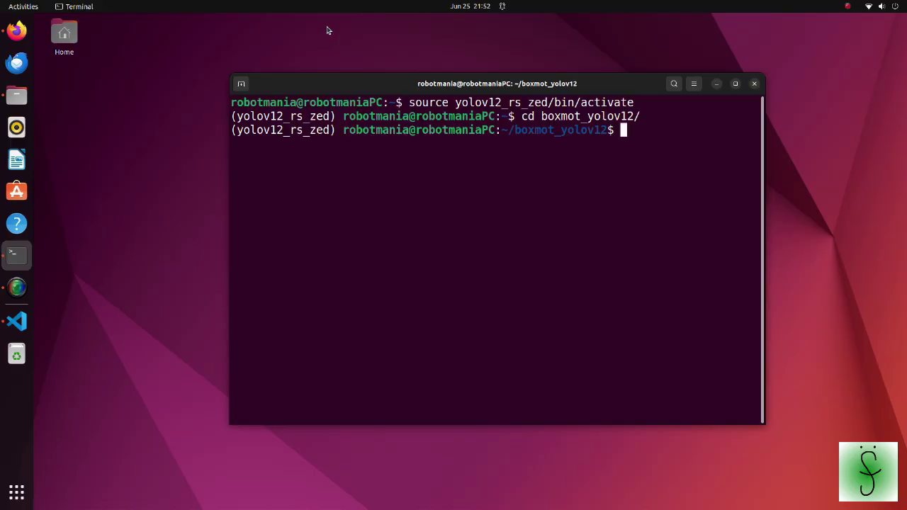
{"action": "type", "text": "python "}
{"action": "type", "text": "ze"}
Run python zed_test.py to test the ZED camera capture
{"action": "key", "text": "Tab"}
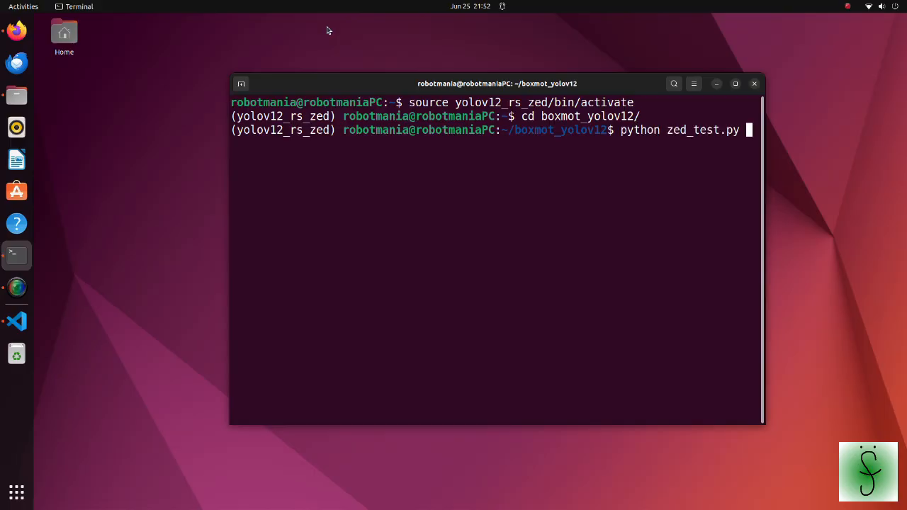
{"action": "key", "text": "Return"}
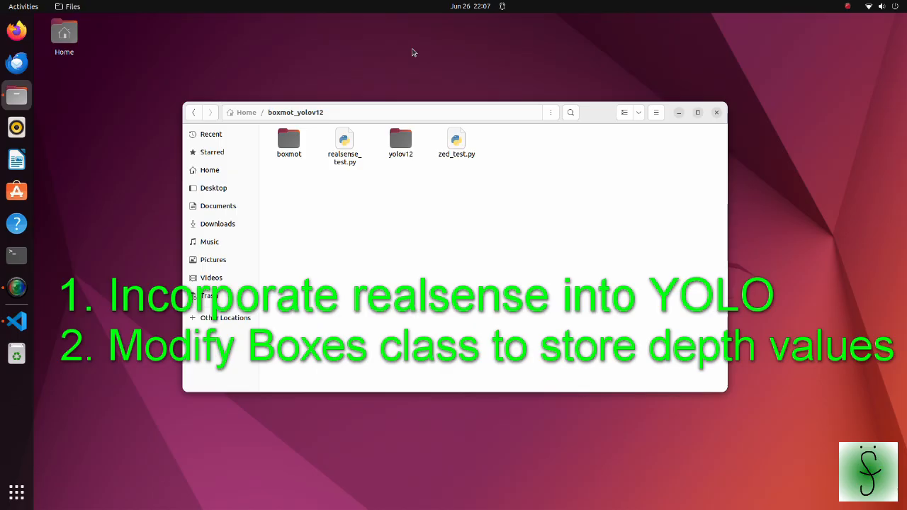
Open boxmot/tracking/track.py and review the yolo.track call in run()
{"action": "double_click", "coordinate": [295, 140]}
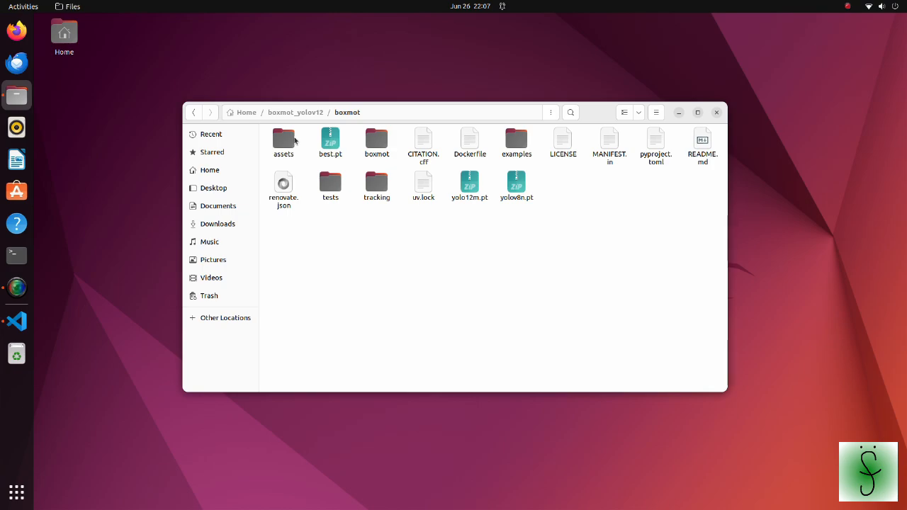
{"action": "double_click", "coordinate": [384, 183]}
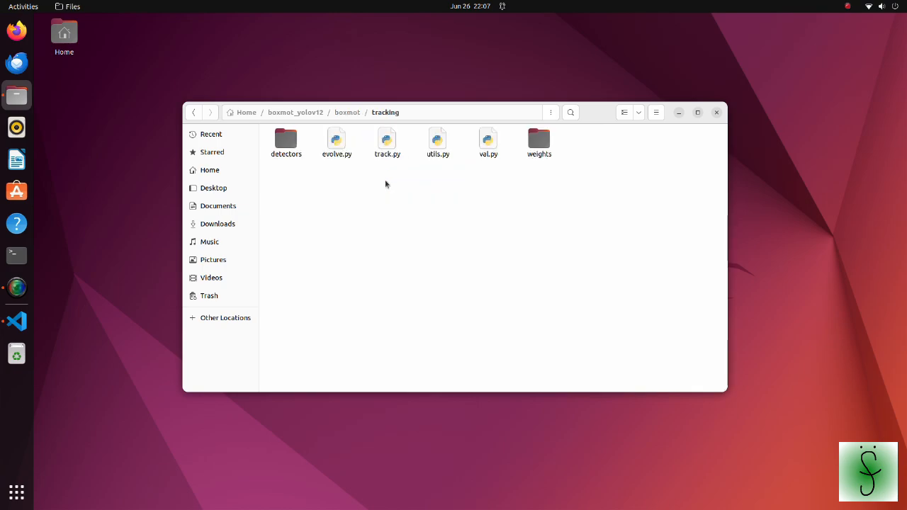
{"action": "double_click", "coordinate": [388, 145]}
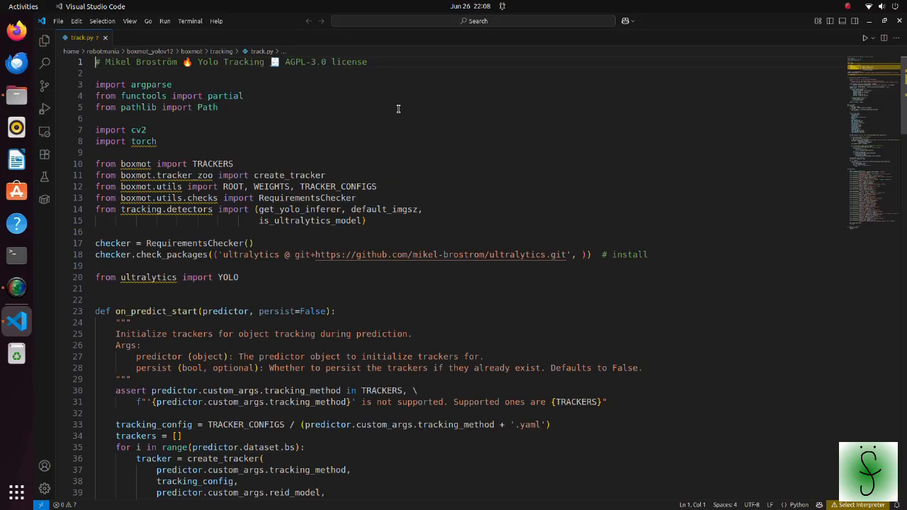
{"action": "scroll", "coordinate": [399, 108], "scroll_direction": "down", "scroll_amount": 12}
{"action": "scroll", "coordinate": [398, 108], "scroll_direction": "down", "scroll_amount": 6}
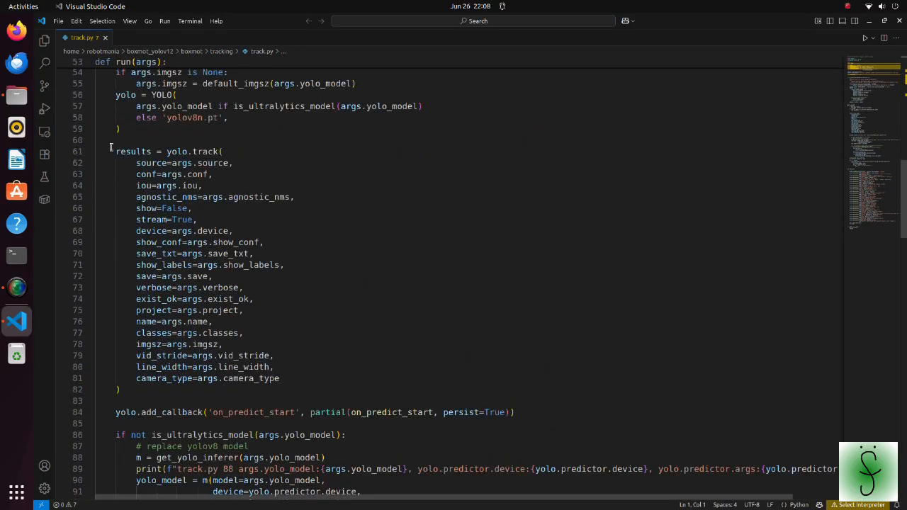
{"action": "left_click_drag", "start_coordinate": [112, 148], "coordinate": [243, 385]}
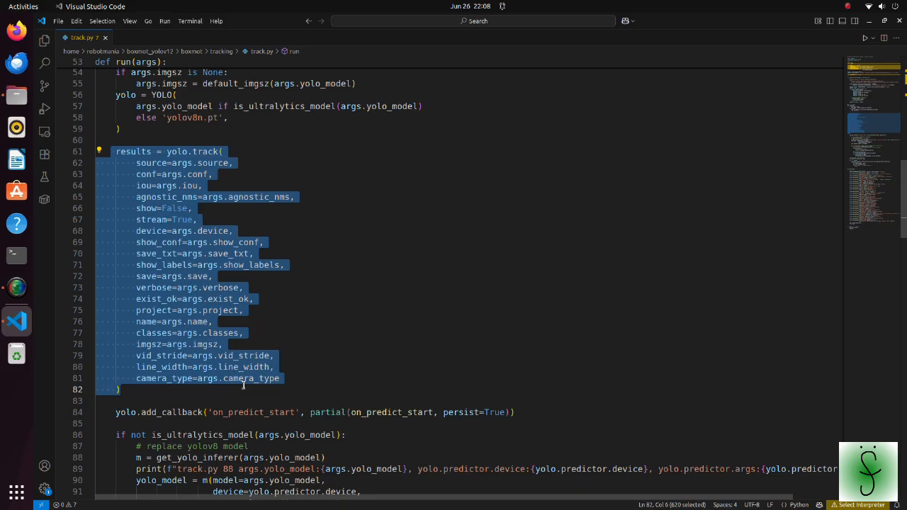
{"action": "left_click", "coordinate": [243, 385]}
Review the on_predict_start callback and the camera_type=args.camera_type argument, then return to Files
{"action": "left_click_drag", "start_coordinate": [116, 411], "coordinate": [399, 412]}
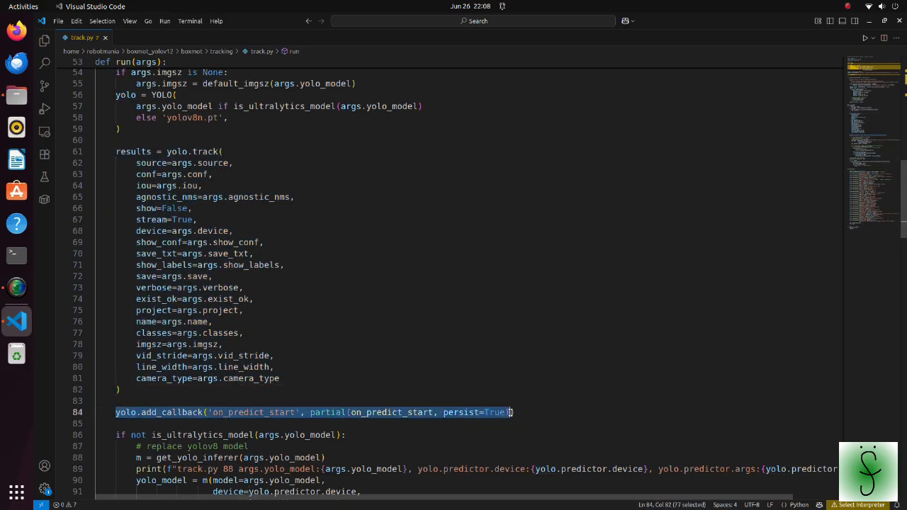
{"action": "type", "text": ")"}
{"action": "left_click", "coordinate": [518, 412]}
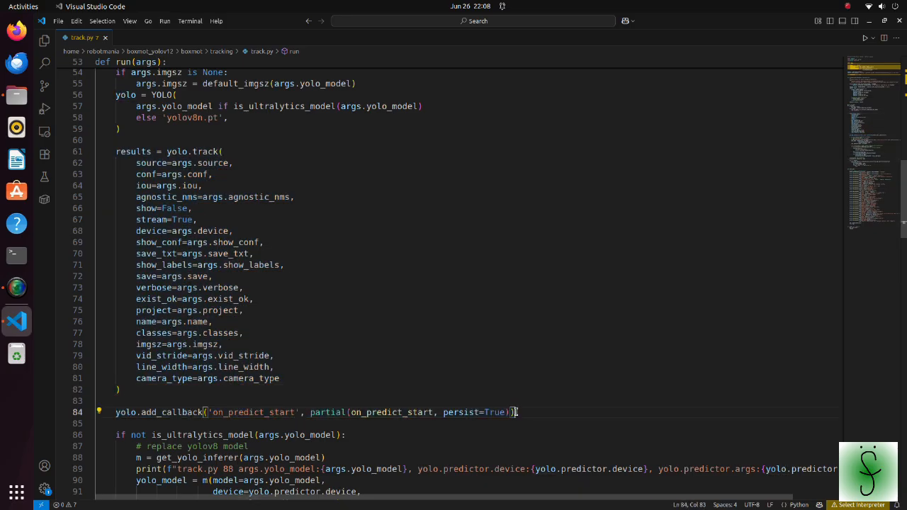
{"action": "left_click_drag", "start_coordinate": [135, 378], "coordinate": [282, 378]}
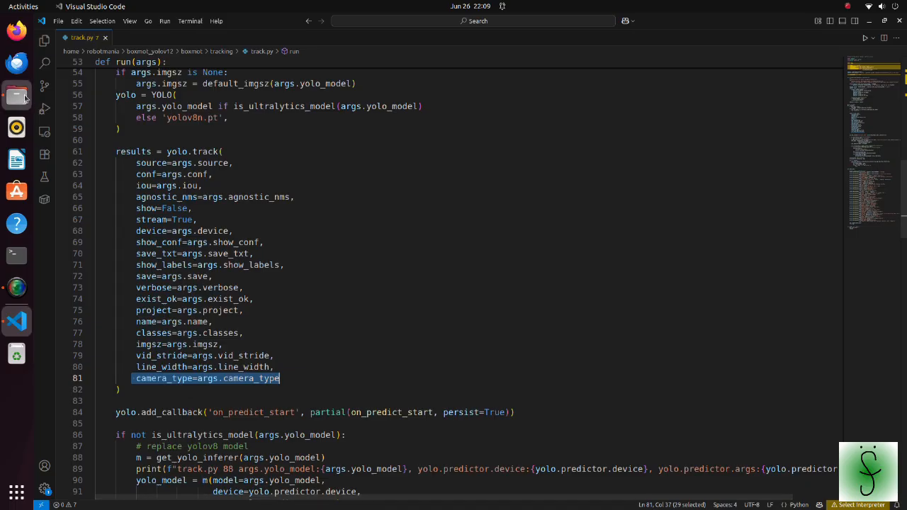
{"action": "key", "text": "ctrl+alt+r"}
Open yolov12/ultralytics/cfg/default.yaml and check its camera_type setting on line 68
{"action": "left_click", "coordinate": [309, 113]}
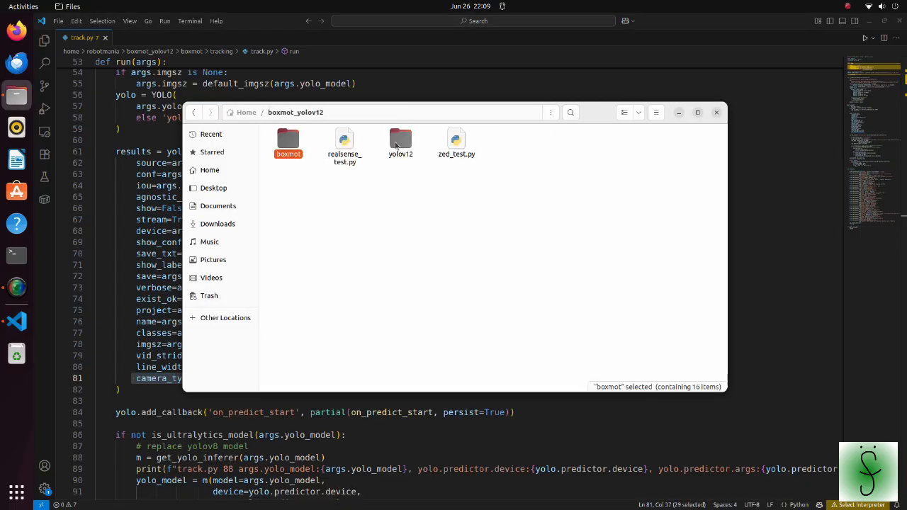
{"action": "double_click", "coordinate": [401, 141]}
{"action": "double_click", "coordinate": [423, 141]}
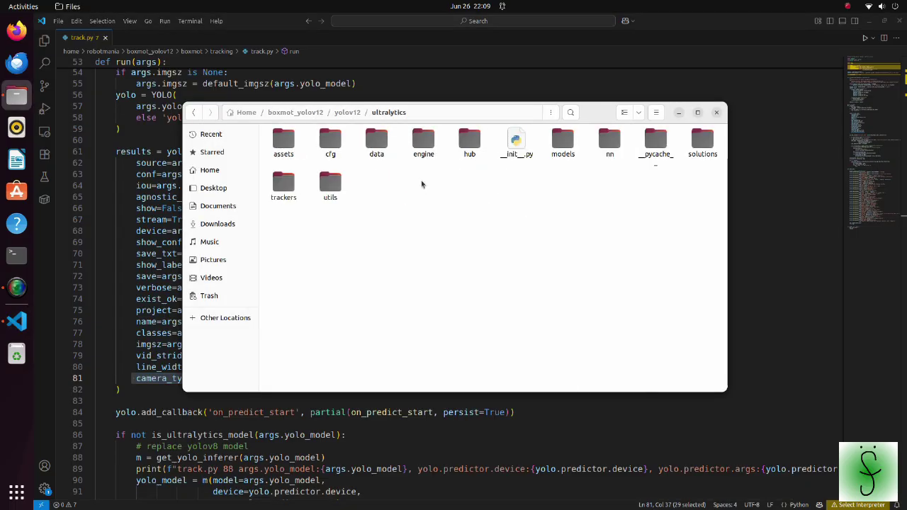
{"action": "double_click", "coordinate": [331, 142]}
{"action": "scroll", "coordinate": [335, 147], "scroll_direction": "down", "scroll_amount": 3}
{"action": "scroll", "coordinate": [334, 147], "scroll_direction": "down", "scroll_amount": 6}
{"action": "scroll", "coordinate": [334, 147], "scroll_direction": "down", "scroll_amount": 4}
{"action": "scroll", "coordinate": [334, 146], "scroll_direction": "down", "scroll_amount": 5}
{"action": "scroll", "coordinate": [334, 147], "scroll_direction": "down", "scroll_amount": 3}
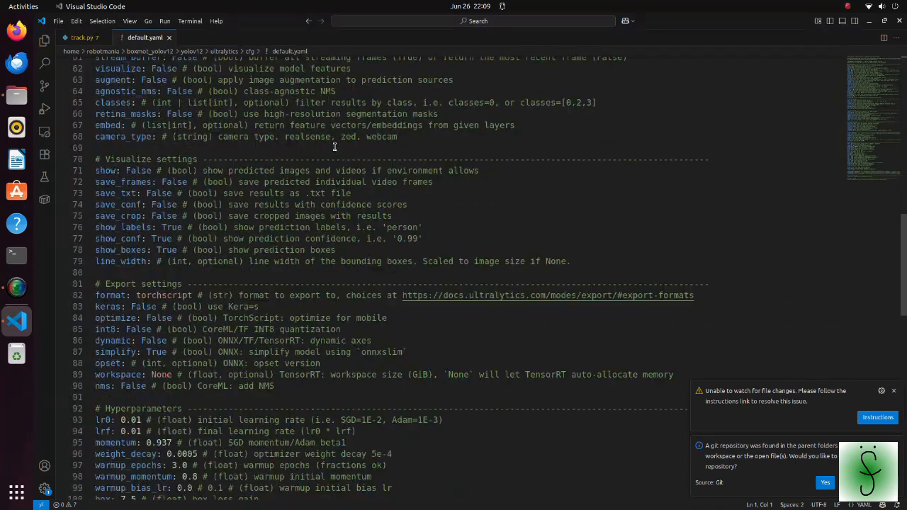
{"action": "scroll", "coordinate": [335, 147], "scroll_direction": "down", "scroll_amount": 1}
{"action": "left_click_drag", "start_coordinate": [95, 112], "coordinate": [397, 113]}
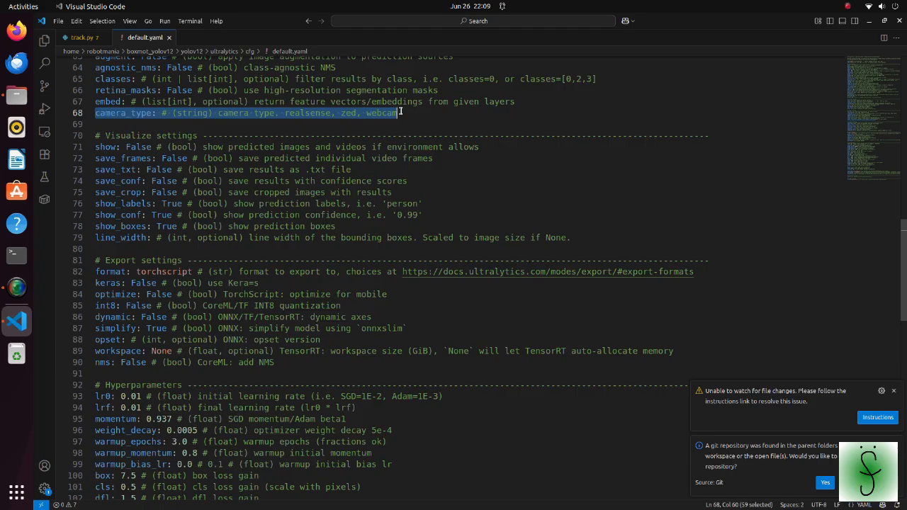
{"action": "left_click", "coordinate": [401, 112]}
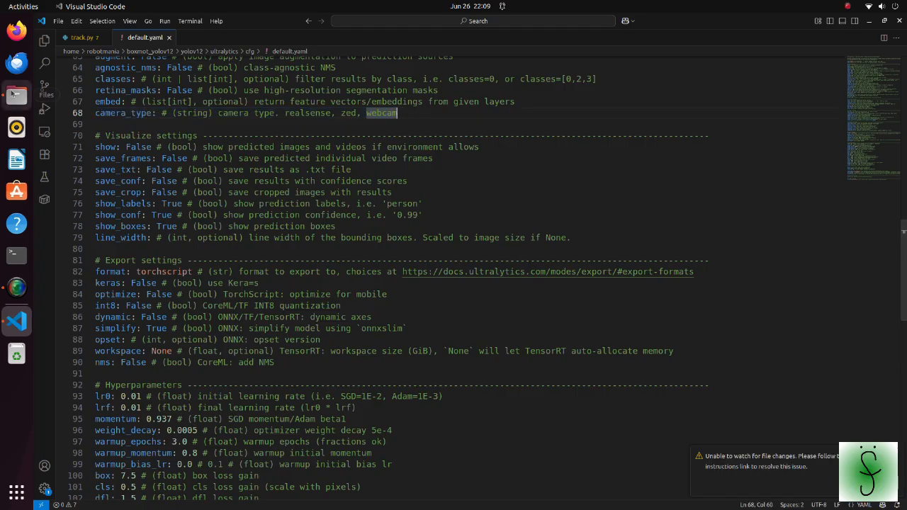
{"action": "left_click", "coordinate": [16, 95]}
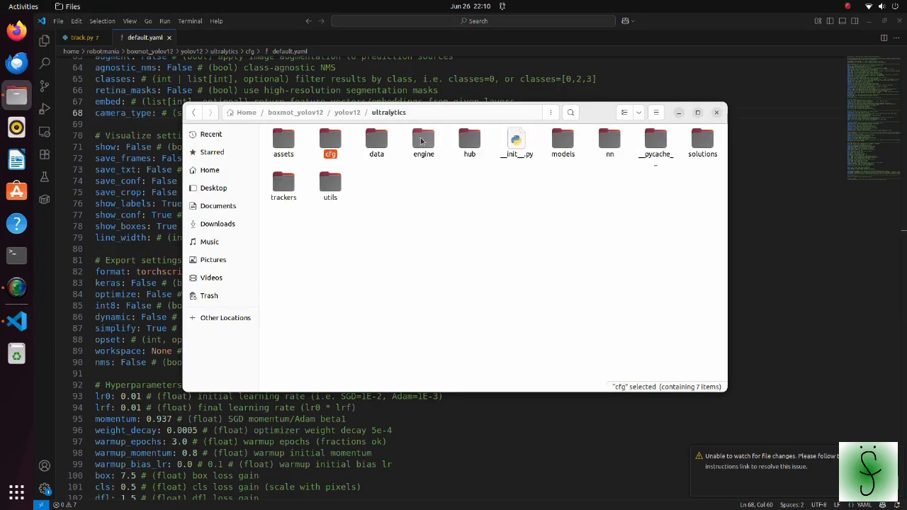
Open engine/predictor.py and review stream_inference's signature and the setup_source call on line 235
{"action": "double_click", "coordinate": [424, 141]}
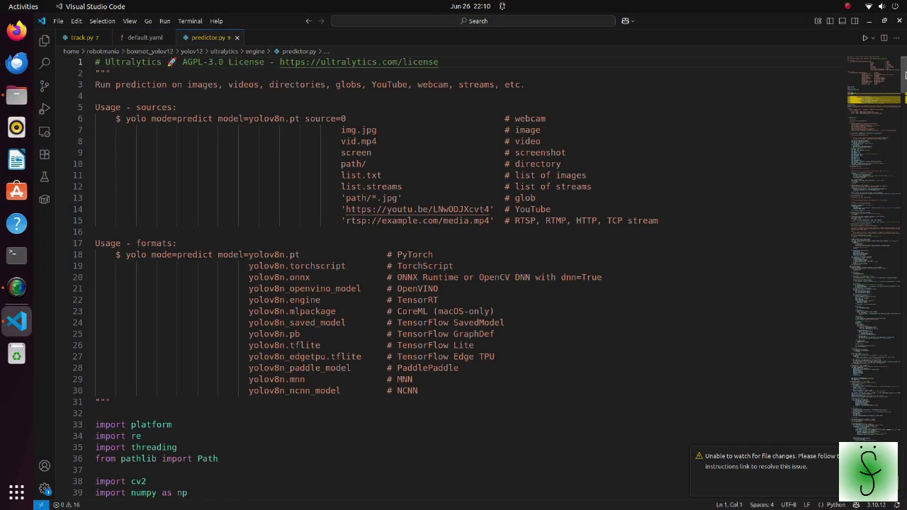
{"action": "left_click_drag", "start_coordinate": [905, 76], "coordinate": [905, 287]}
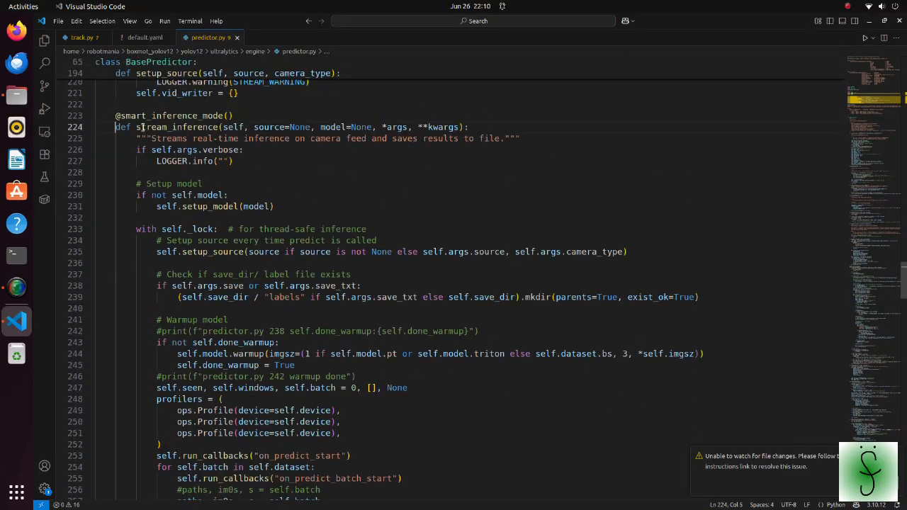
{"action": "left_click_drag", "start_coordinate": [116, 127], "coordinate": [470, 127]}
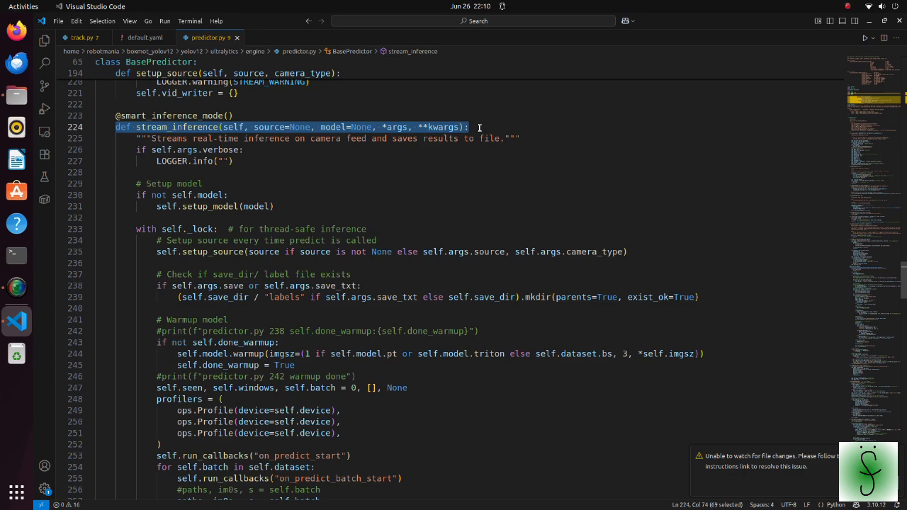
{"action": "left_click", "coordinate": [480, 128]}
{"action": "left_click_drag", "start_coordinate": [157, 252], "coordinate": [633, 251]}
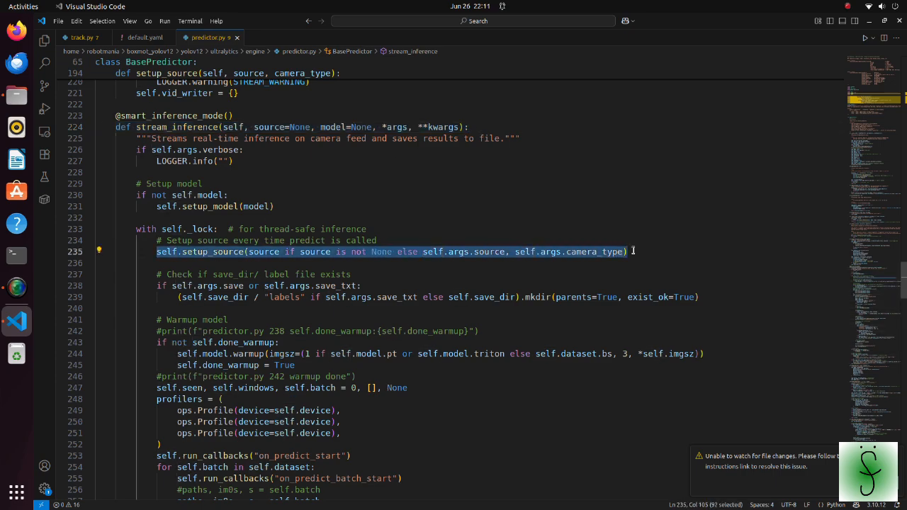
Jump to the setup_source definition showing camera_type forwarded to load_inference_source
{"action": "right_click", "coordinate": [220, 253]}
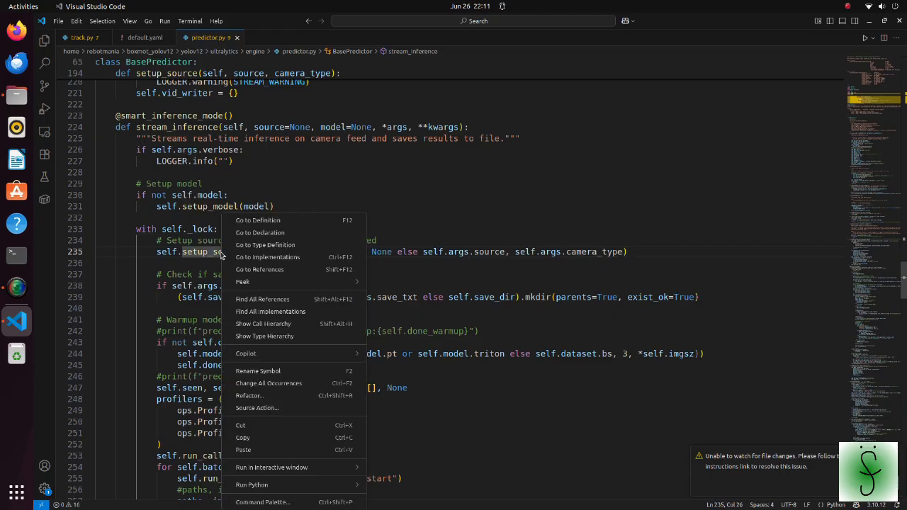
{"action": "left_click", "coordinate": [252, 221]}
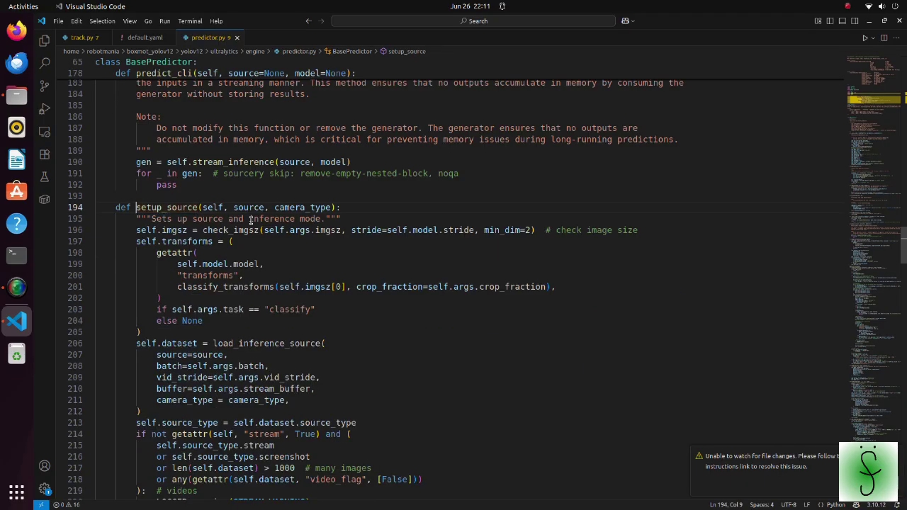
{"action": "double_click", "coordinate": [216, 344]}
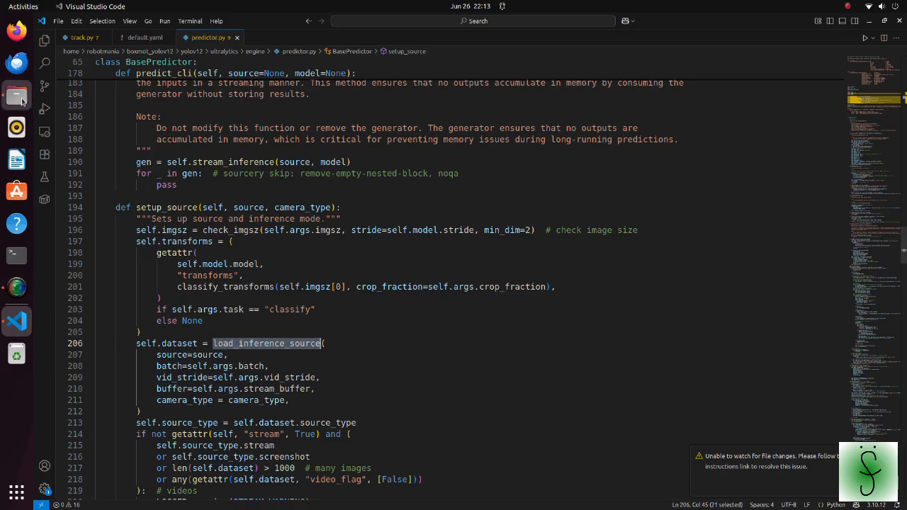
{"action": "key", "text": "shift+alt+r"}
Open data/build.py and review the stream branch of load_inference_source creating LoadStreams with camera_type
{"action": "left_click", "coordinate": [383, 113]}
{"action": "double_click", "coordinate": [378, 142]}
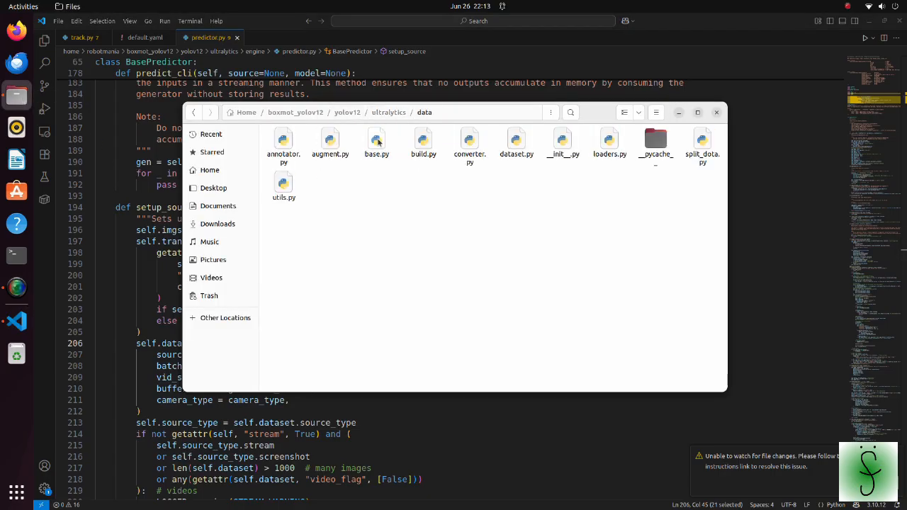
{"action": "double_click", "coordinate": [419, 146]}
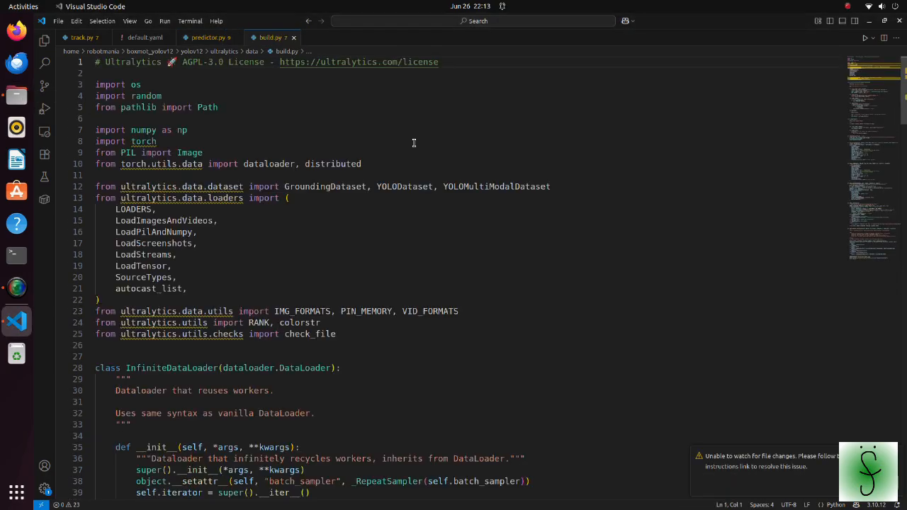
{"action": "left_click_drag", "start_coordinate": [905, 65], "coordinate": [905, 389]}
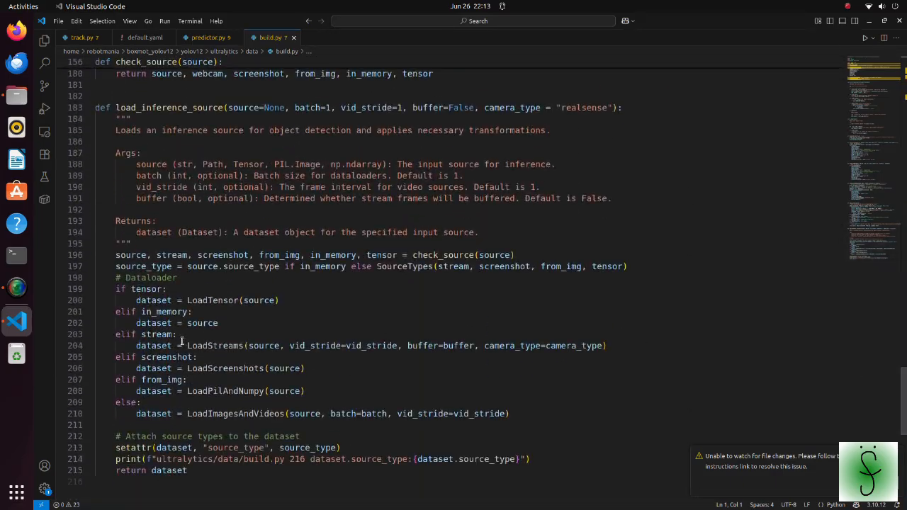
{"action": "left_click_drag", "start_coordinate": [114, 334], "coordinate": [619, 345]}
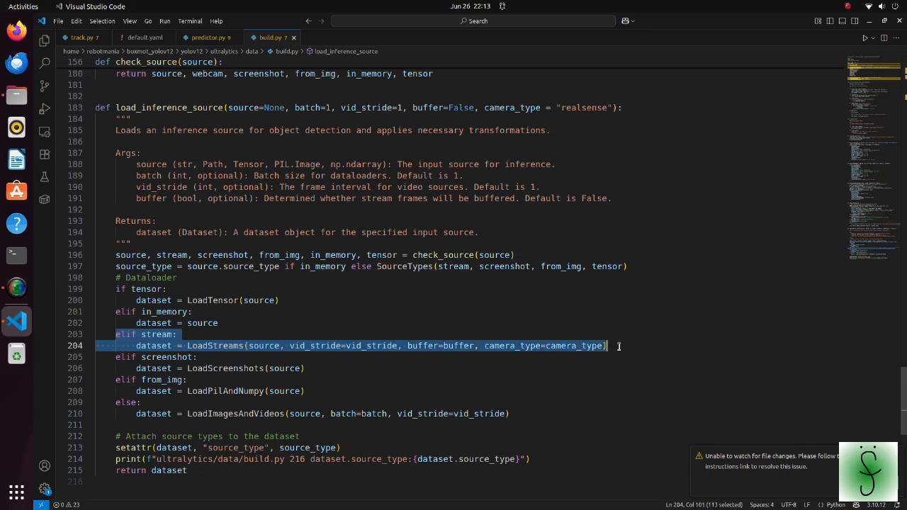
{"action": "left_click", "coordinate": [618, 346]}
{"action": "left_click", "coordinate": [16, 94]}
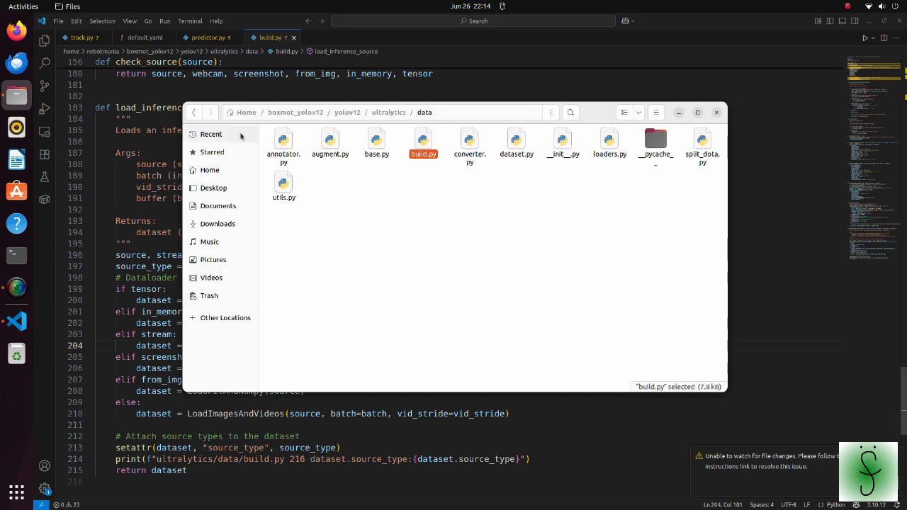
Open loaders.py and review the LoadStreams __init__ with its RealSense and ZED camera setup blocks
{"action": "double_click", "coordinate": [610, 142]}
{"action": "scroll", "coordinate": [745, 86], "scroll_direction": "down", "scroll_amount": 1}
{"action": "scroll", "coordinate": [745, 85], "scroll_direction": "down", "scroll_amount": 5}
{"action": "scroll", "coordinate": [454, 283], "scroll_direction": "down", "scroll_amount": 4}
{"action": "scroll", "coordinate": [454, 284], "scroll_direction": "down", "scroll_amount": 1}
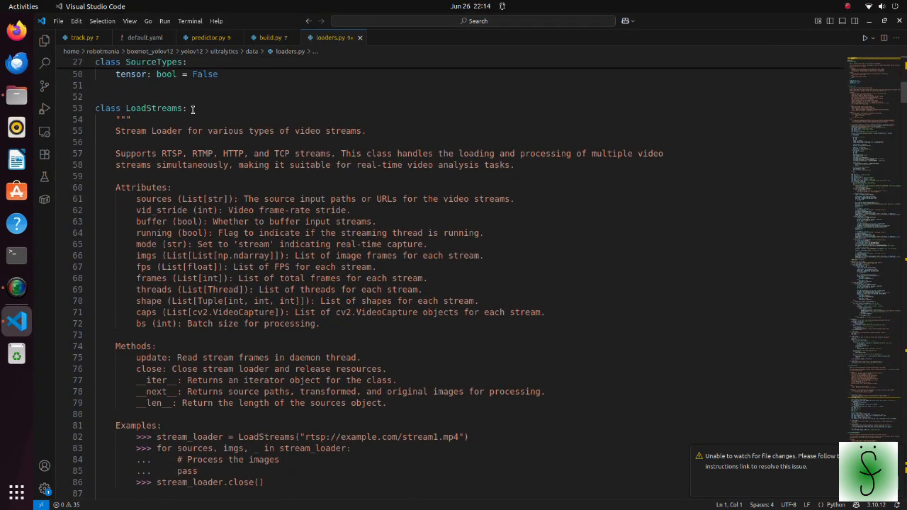
{"action": "left_click_drag", "start_coordinate": [187, 108], "coordinate": [96, 107]}
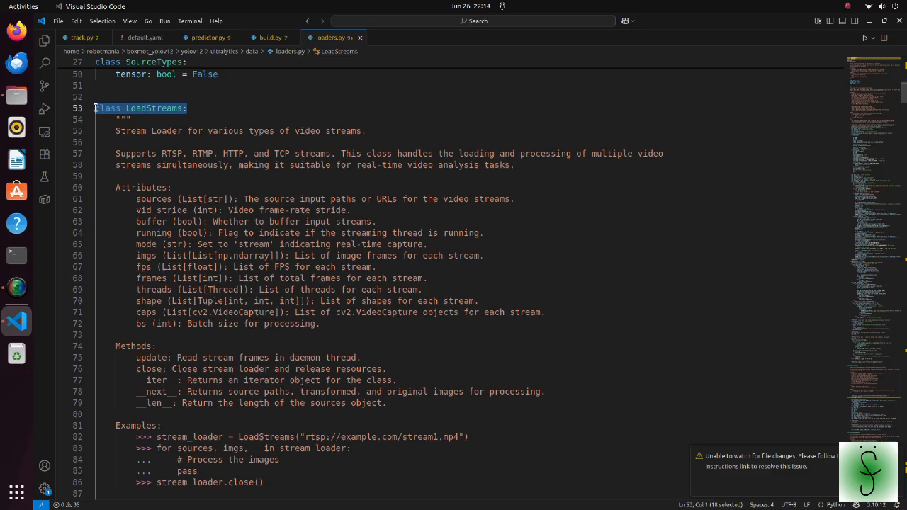
{"action": "left_click", "coordinate": [97, 119]}
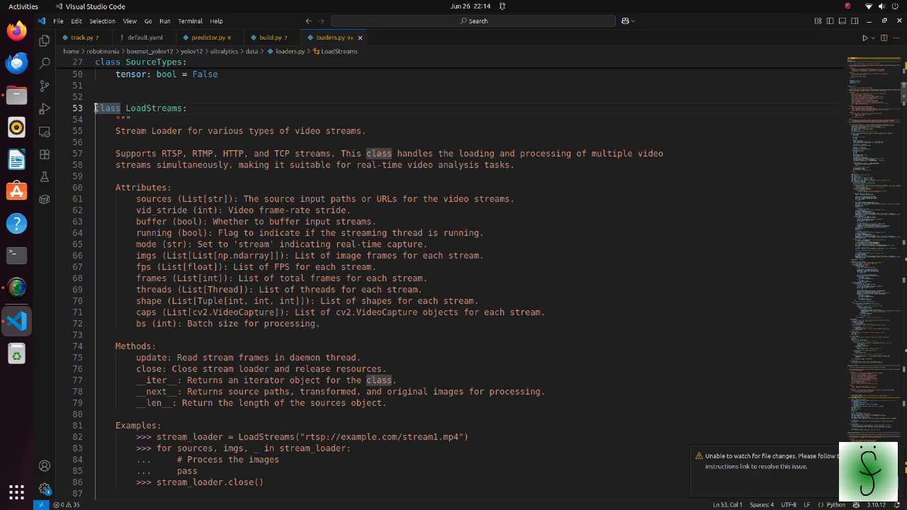
{"action": "scroll", "coordinate": [97, 114], "scroll_direction": "down", "scroll_amount": 6}
{"action": "scroll", "coordinate": [97, 114], "scroll_direction": "down", "scroll_amount": 4}
{"action": "scroll", "coordinate": [97, 114], "scroll_direction": "down", "scroll_amount": 2}
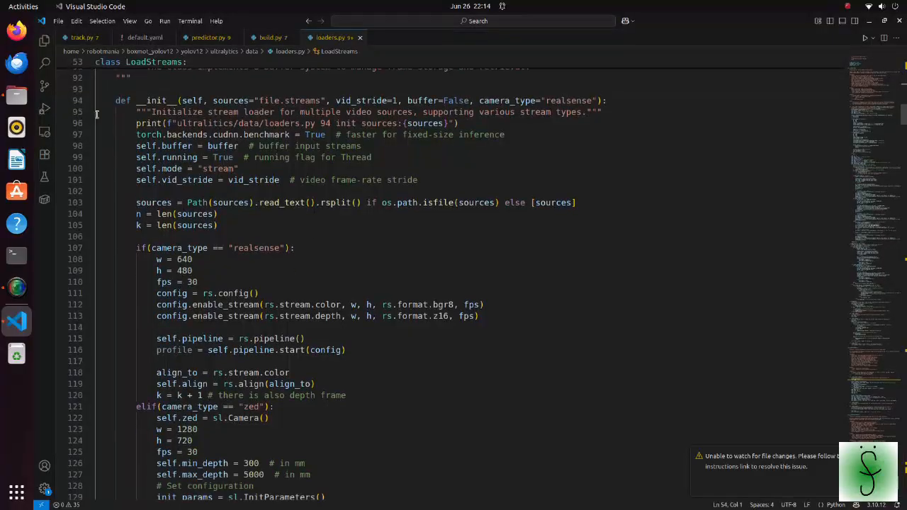
{"action": "left_click_drag", "start_coordinate": [115, 100], "coordinate": [182, 100]}
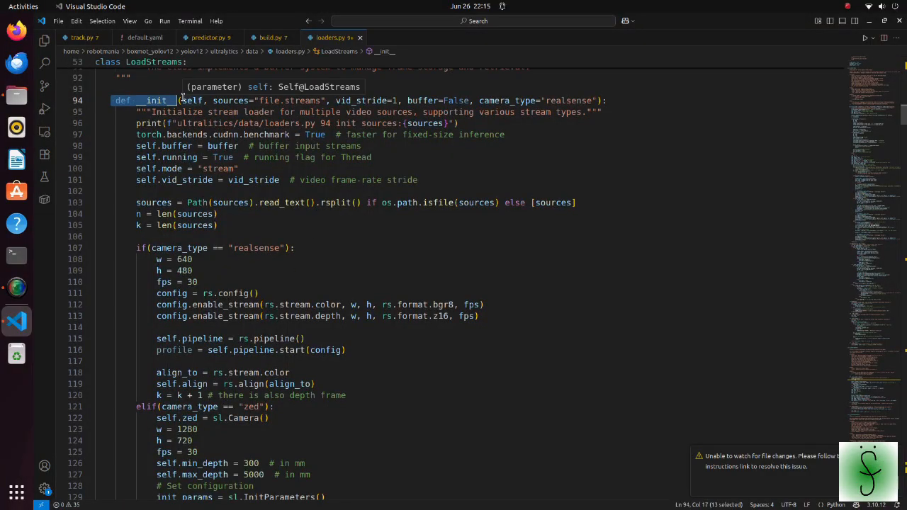
{"action": "left_click", "coordinate": [182, 100]}
{"action": "scroll", "coordinate": [183, 100], "scroll_direction": "down", "scroll_amount": 4}
{"action": "left_click_drag", "start_coordinate": [116, 106], "coordinate": [157, 117]}
{"action": "left_click_drag", "start_coordinate": [204, 140], "coordinate": [380, 489]}
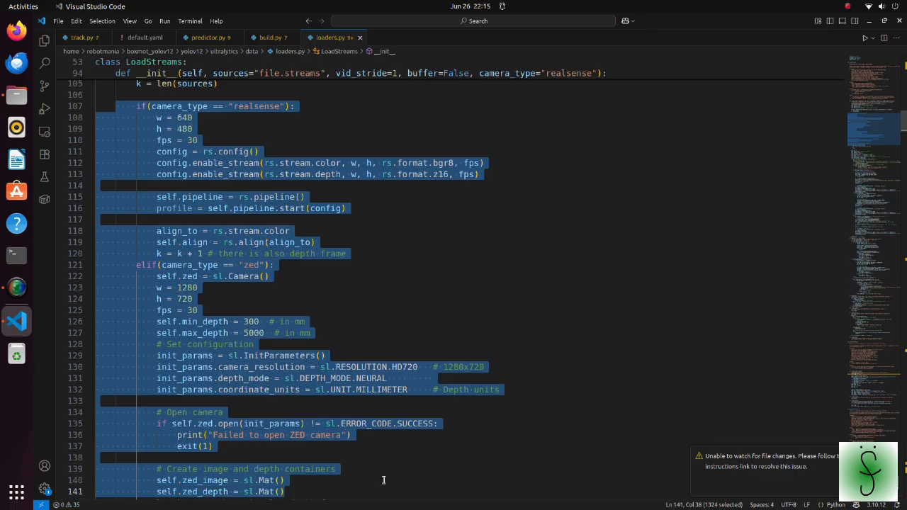
{"action": "left_click", "coordinate": [384, 481]}
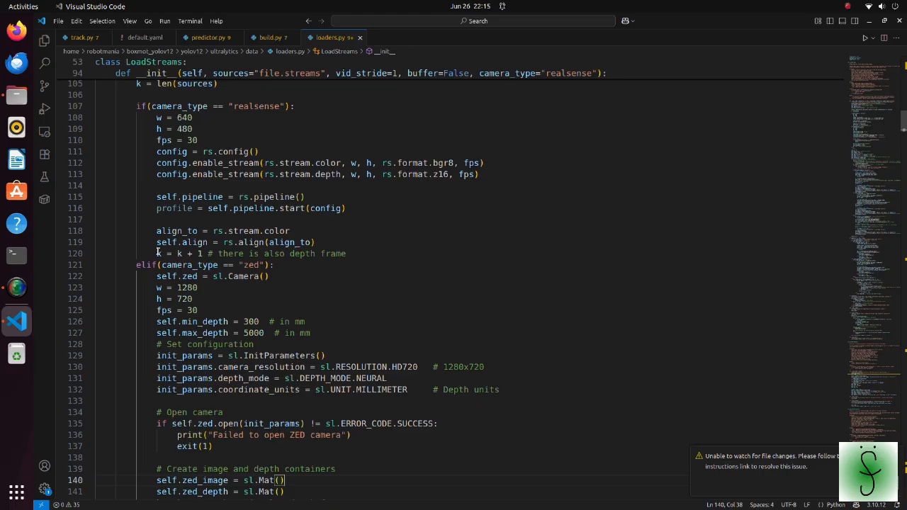
Review the k = k + 1 line, the self.imgs initialisation and the loop over sources
{"action": "left_click_drag", "start_coordinate": [157, 253], "coordinate": [205, 253]}
{"action": "left_click", "coordinate": [205, 253]}
{"action": "scroll", "coordinate": [204, 249], "scroll_direction": "down", "scroll_amount": 7}
{"action": "scroll", "coordinate": [205, 249], "scroll_direction": "down", "scroll_amount": 1}
{"action": "left_click_drag", "start_coordinate": [136, 322], "coordinate": [399, 332]}
{"action": "left_click", "coordinate": [399, 332]}
{"action": "scroll", "coordinate": [400, 333], "scroll_direction": "down", "scroll_amount": 5}
{"action": "scroll", "coordinate": [382, 308], "scroll_direction": "down", "scroll_amount": 3}
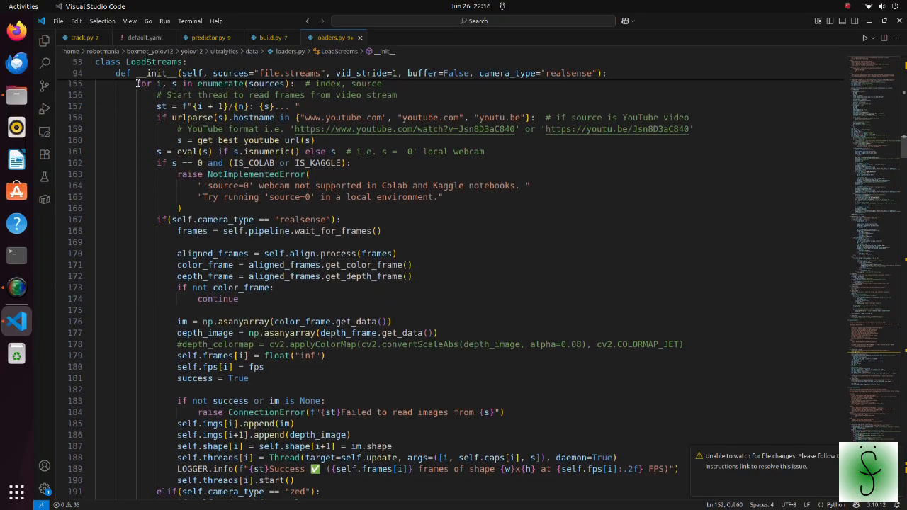
{"action": "left_click_drag", "start_coordinate": [137, 84], "coordinate": [384, 83]}
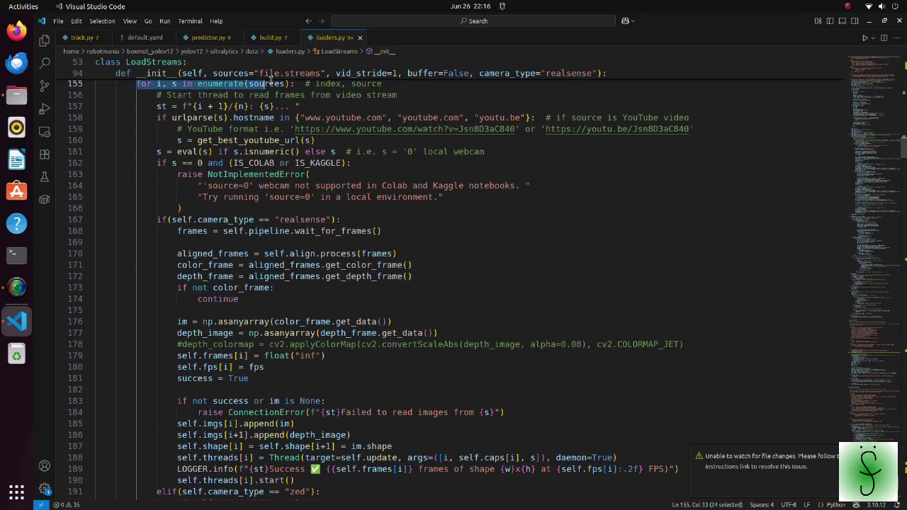
{"action": "left_click", "coordinate": [386, 83]}
Review the colour and depth image appends and the thread creation, then jump to the update definition
{"action": "left_click_drag", "start_coordinate": [177, 424], "coordinate": [350, 435]}
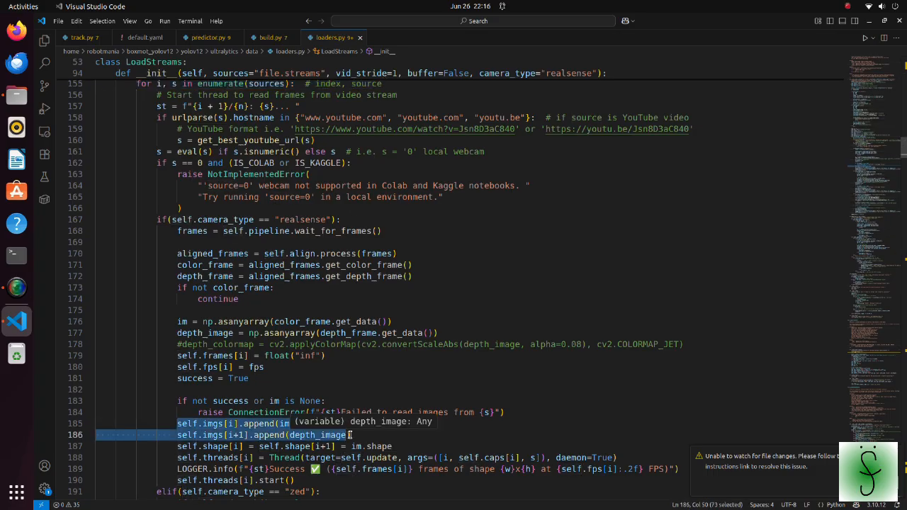
{"action": "left_click_drag", "start_coordinate": [174, 457], "coordinate": [617, 457]}
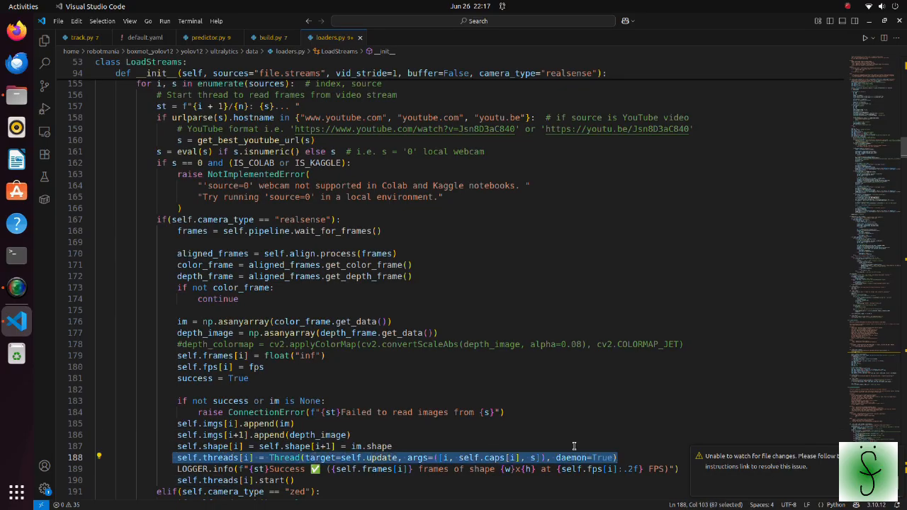
{"action": "left_click", "coordinate": [623, 458]}
{"action": "right_click", "coordinate": [378, 459]}
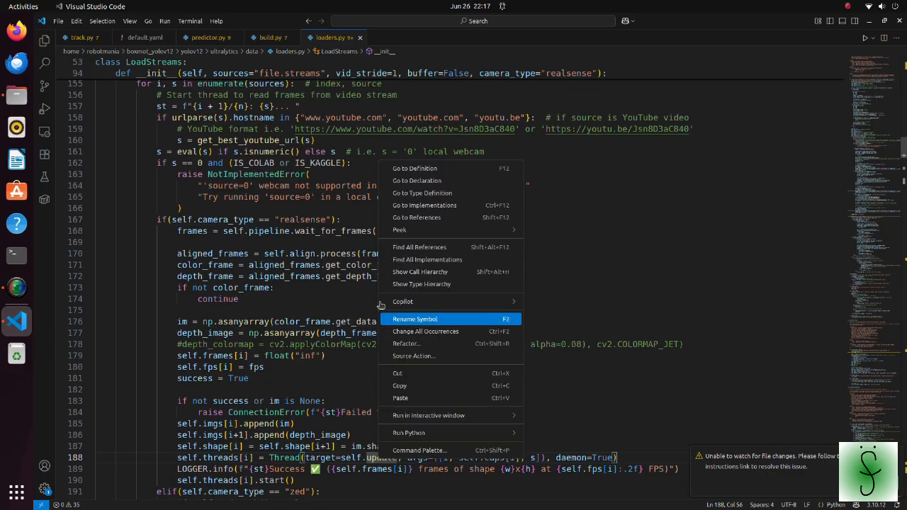
{"action": "left_click", "coordinate": [395, 180]}
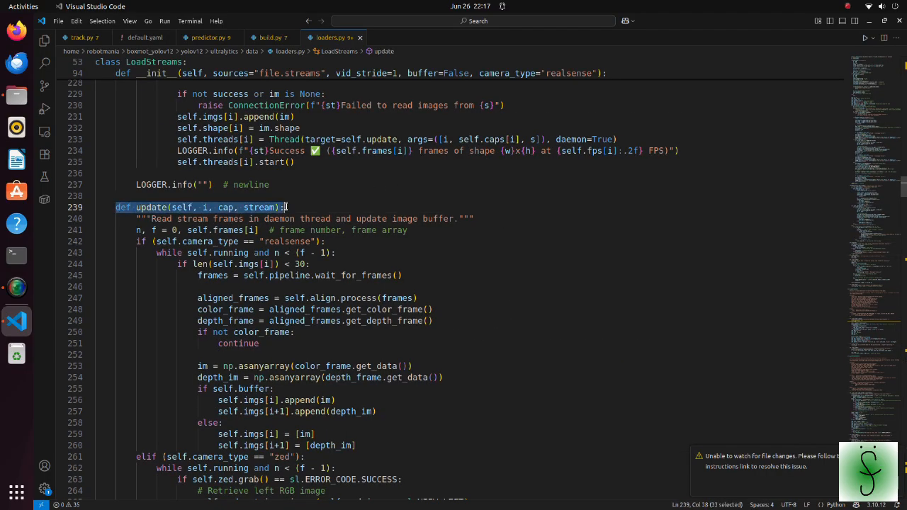
Review the update method's signature and ZED RGBA-to-RGB conversion, then switch back to predictor.py
{"action": "left_click_drag", "start_coordinate": [114, 206], "coordinate": [480, 216]}
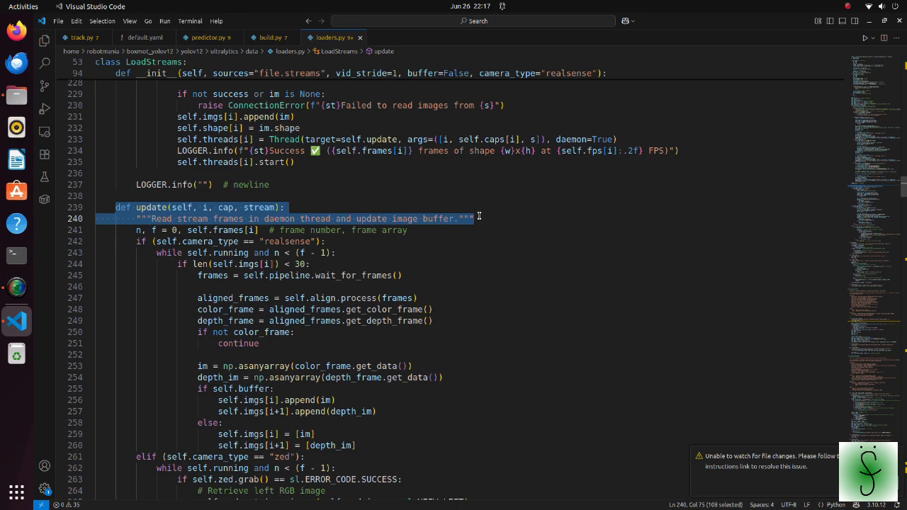
{"action": "left_click", "coordinate": [480, 216]}
{"action": "scroll", "coordinate": [479, 216], "scroll_direction": "down", "scroll_amount": 4}
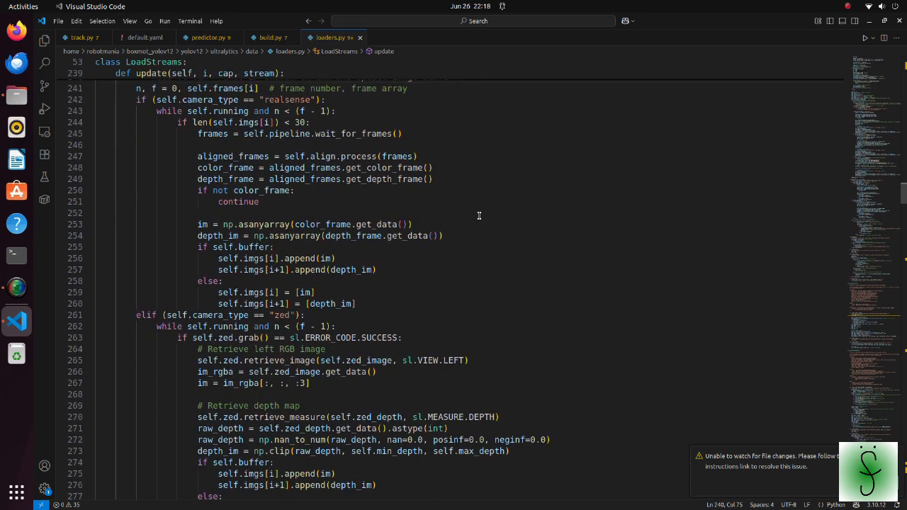
{"action": "scroll", "coordinate": [480, 215], "scroll_direction": "down", "scroll_amount": 2}
{"action": "scroll", "coordinate": [479, 216], "scroll_direction": "down", "scroll_amount": 1}
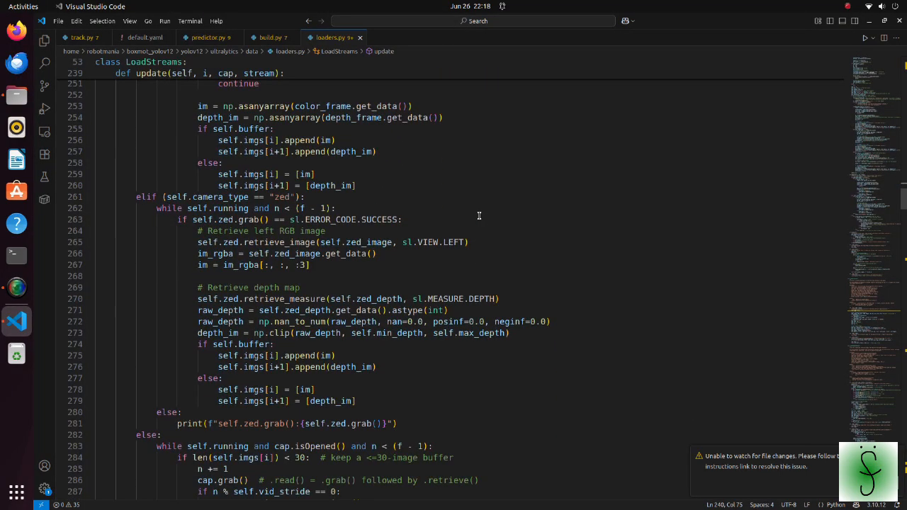
{"action": "left_click_drag", "start_coordinate": [193, 254], "coordinate": [314, 265]}
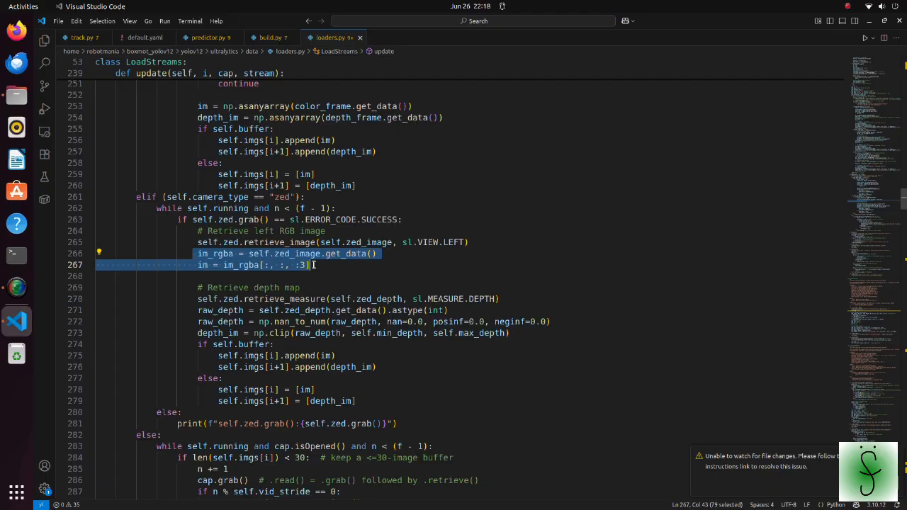
{"action": "key", "text": "ctrl+Tab"}
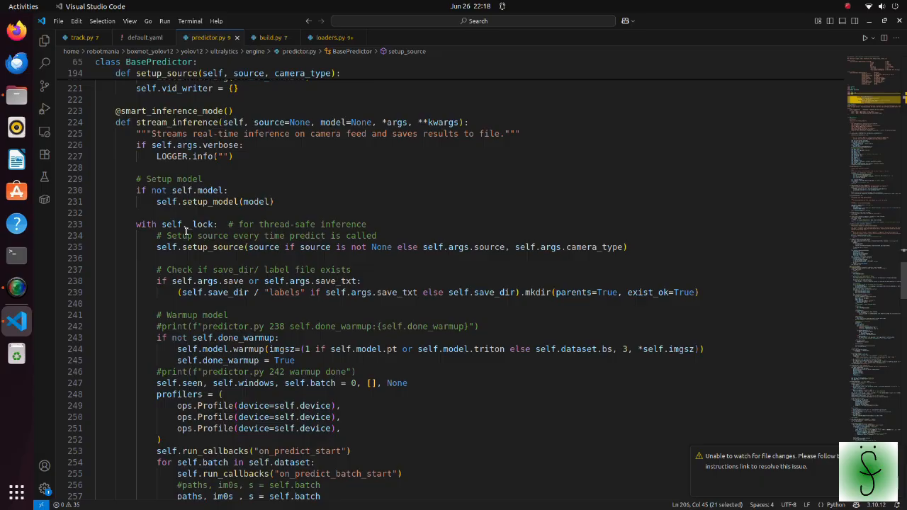
{"action": "scroll", "coordinate": [186, 231], "scroll_direction": "down", "scroll_amount": 1}
{"action": "scroll", "coordinate": [186, 231], "scroll_direction": "down", "scroll_amount": 1}
{"action": "scroll", "coordinate": [186, 231], "scroll_direction": "down", "scroll_amount": 2}
{"action": "scroll", "coordinate": [186, 241], "scroll_direction": "down", "scroll_amount": 1}
{"action": "left_click_drag", "start_coordinate": [173, 435], "coordinate": [409, 445]}
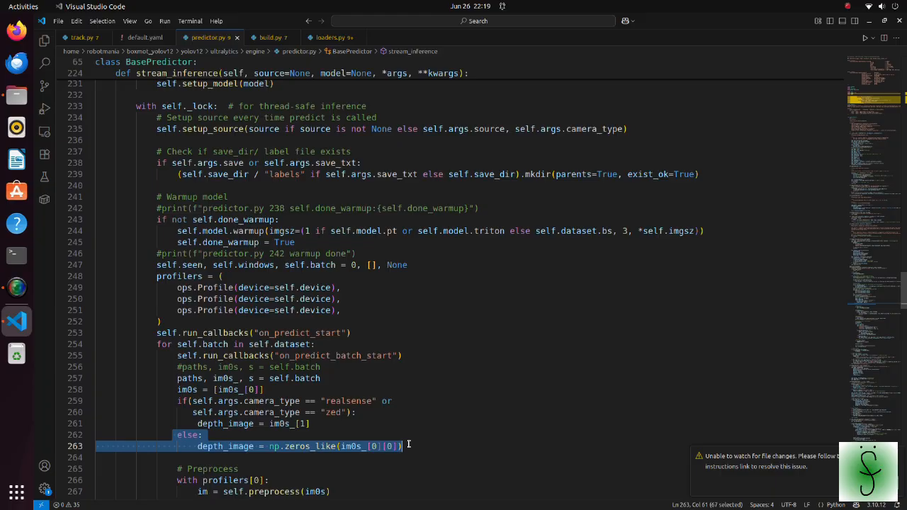
{"action": "left_click", "coordinate": [409, 444]}
{"action": "scroll", "coordinate": [284, 283], "scroll_direction": "down", "scroll_amount": 11}
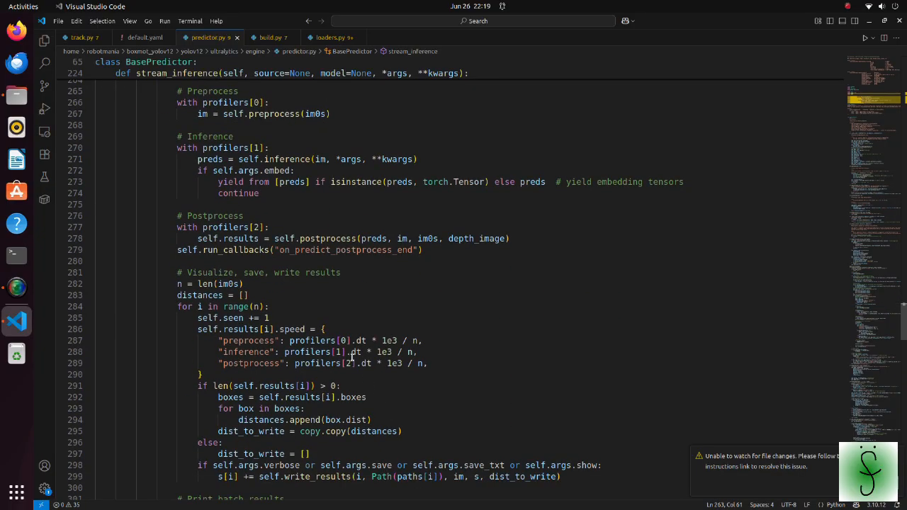
{"action": "left_click_drag", "start_coordinate": [178, 216], "coordinate": [515, 239]}
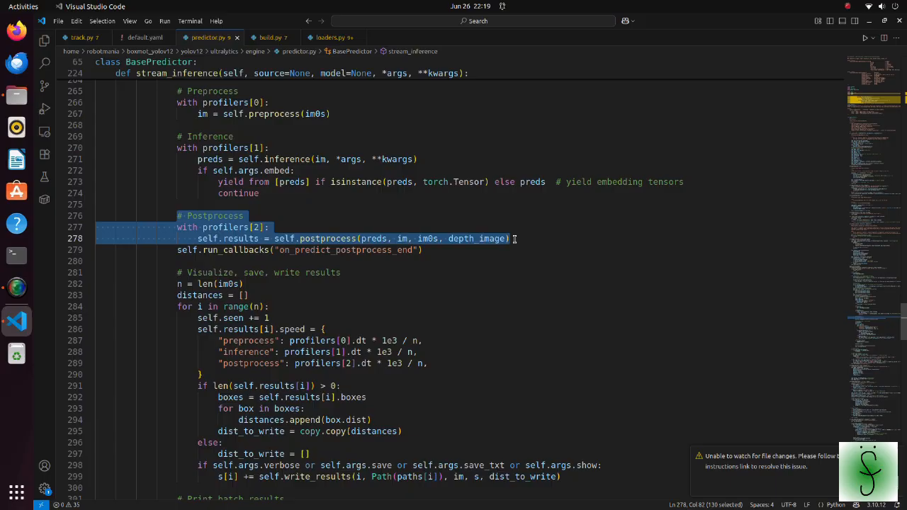
{"action": "scroll", "coordinate": [515, 238], "scroll_direction": "down", "scroll_amount": 2}
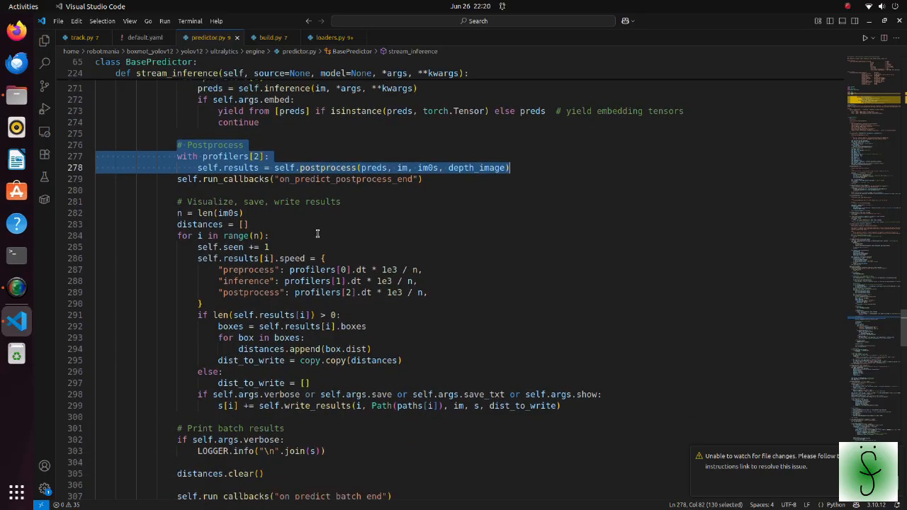
{"action": "left_click_drag", "start_coordinate": [174, 209], "coordinate": [575, 406]}
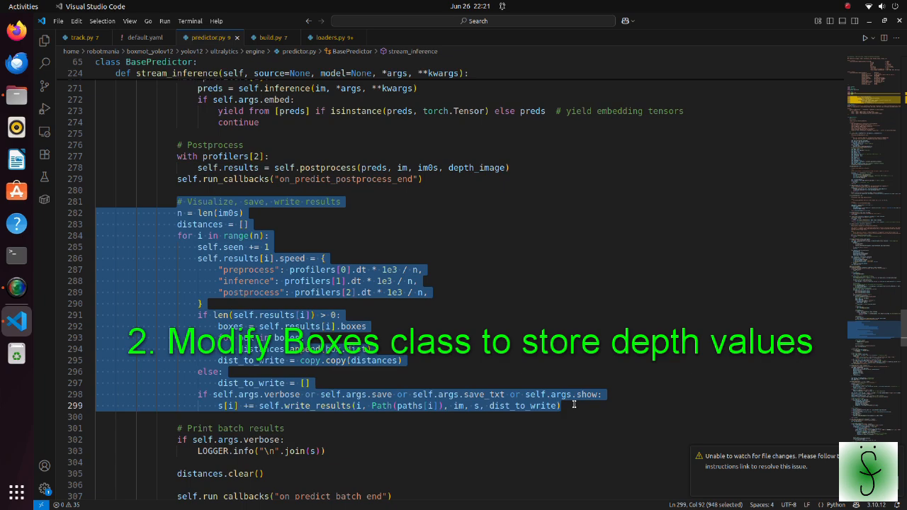
Open predict.py from ultralytics/models/yolo/detect
{"action": "left_click", "coordinate": [21, 94]}
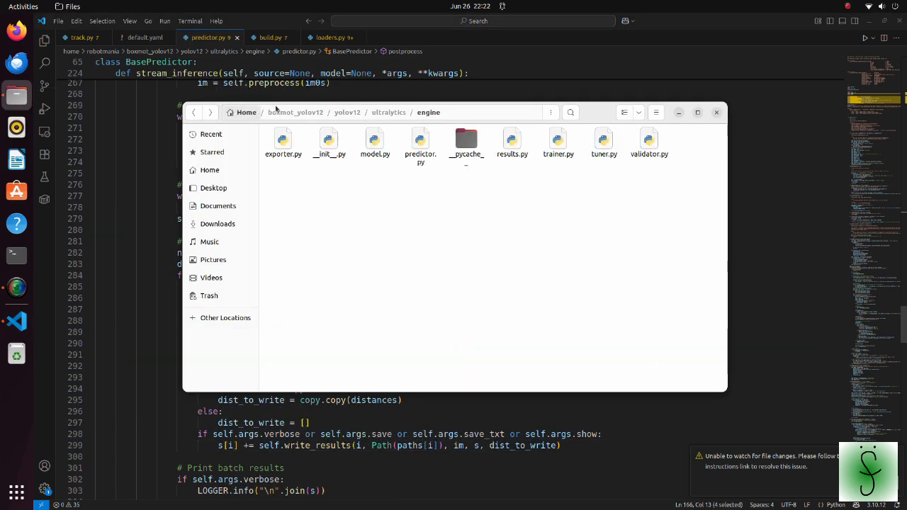
{"action": "left_click", "coordinate": [388, 112]}
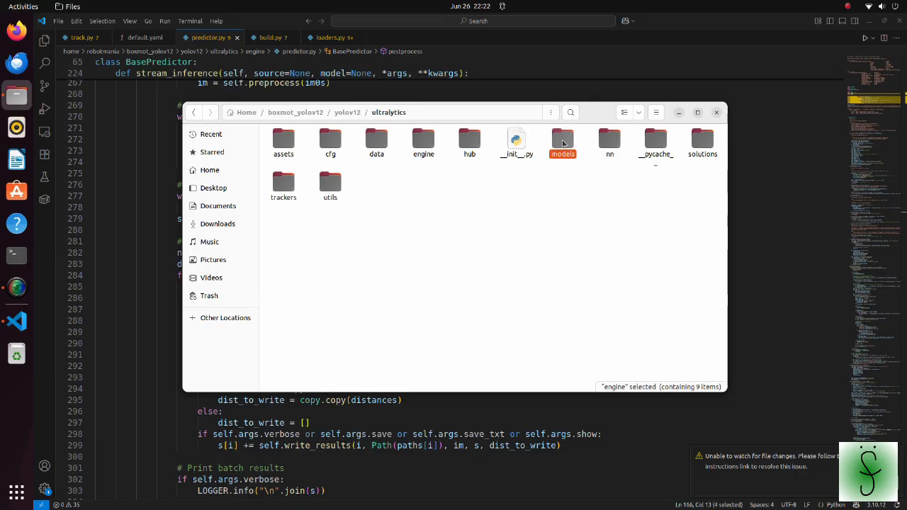
{"action": "double_click", "coordinate": [563, 142]}
{"action": "double_click", "coordinate": [611, 142]}
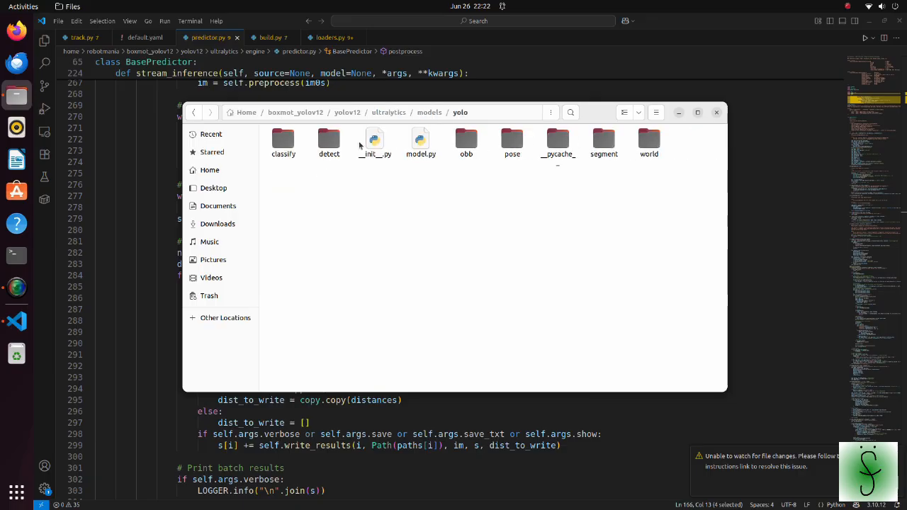
{"action": "double_click", "coordinate": [327, 144]}
{"action": "left_click", "coordinate": [340, 143]}
{"action": "double_click", "coordinate": [340, 143]}
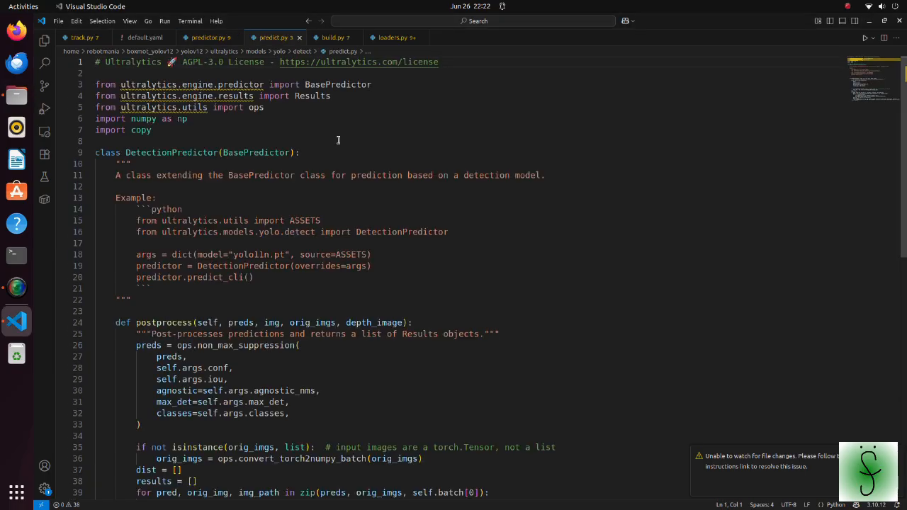
{"action": "scroll", "coordinate": [338, 140], "scroll_direction": "down", "scroll_amount": 2}
Review postprocess: the depth_image signature, depth sampling at box centre and results.append passing dist
{"action": "left_click_drag", "start_coordinate": [113, 181], "coordinate": [423, 180]}
{"action": "left_click", "coordinate": [423, 182]}
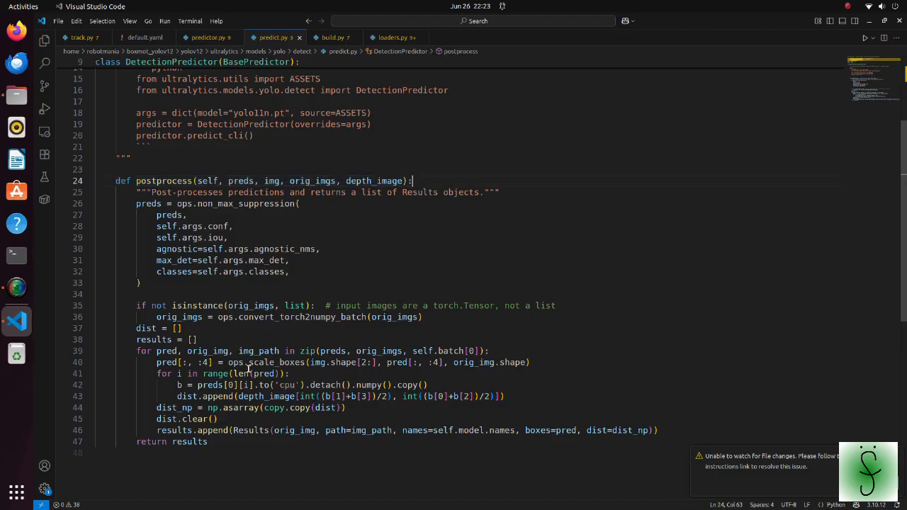
{"action": "left_click_drag", "start_coordinate": [177, 397], "coordinate": [508, 396]}
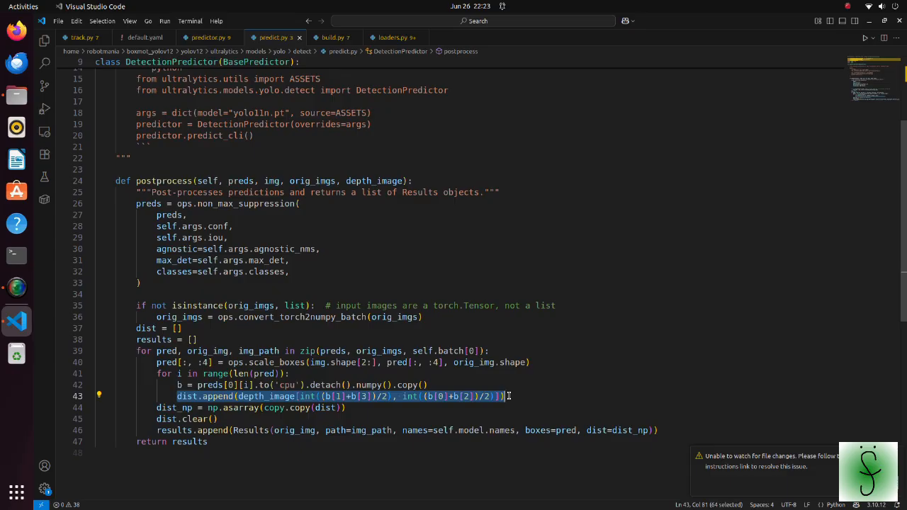
{"action": "left_click", "coordinate": [509, 396]}
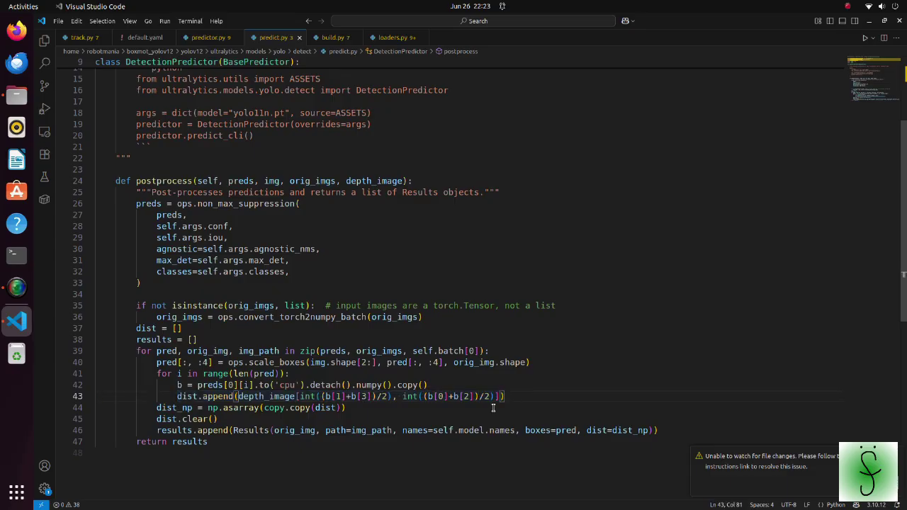
{"action": "left_click", "coordinate": [157, 430]}
{"action": "left_click", "coordinate": [647, 431], "text": "shift"}
{"action": "left_click_drag", "start_coordinate": [647, 431], "coordinate": [656, 431]}
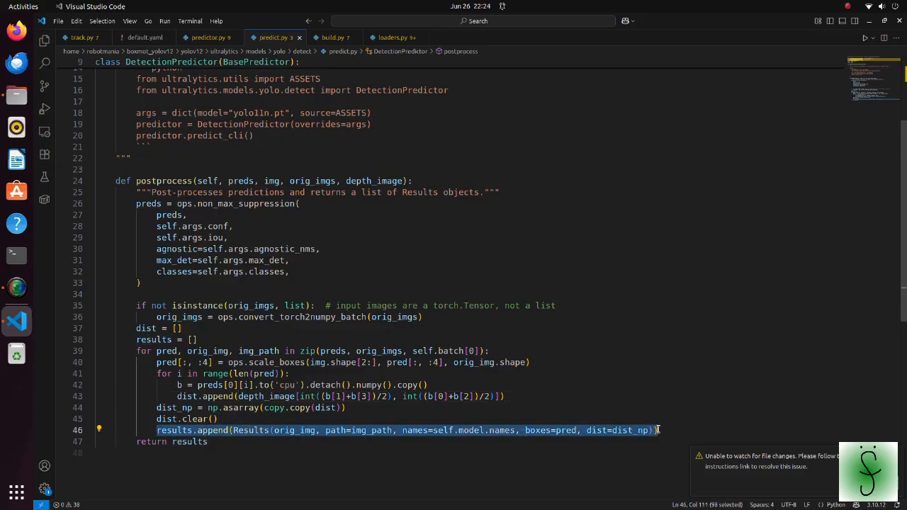
{"action": "left_click", "coordinate": [251, 430], "text": "ctrl"}
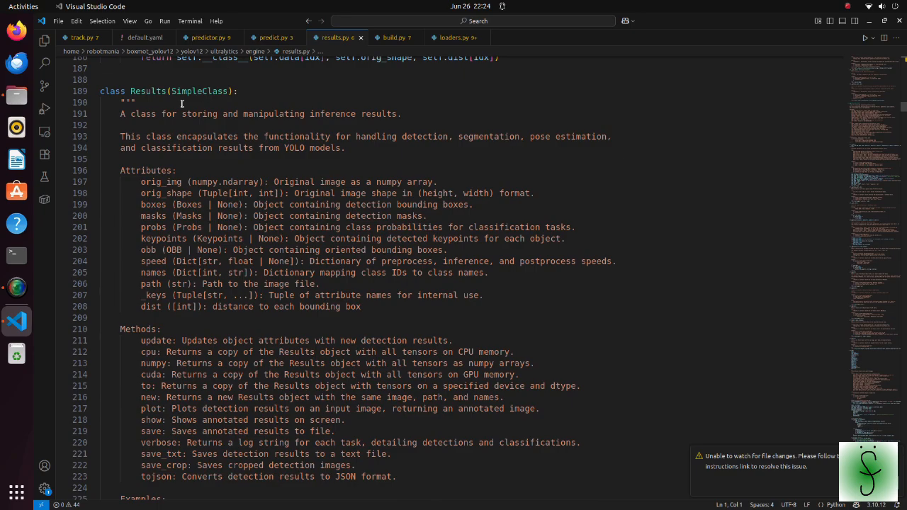
{"action": "left_click_drag", "start_coordinate": [101, 91], "coordinate": [245, 91]}
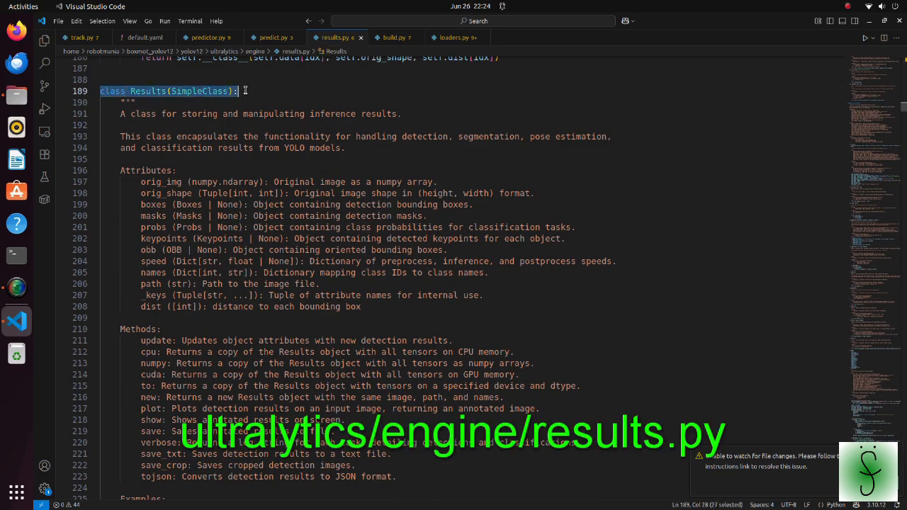
{"action": "left_click", "coordinate": [244, 91]}
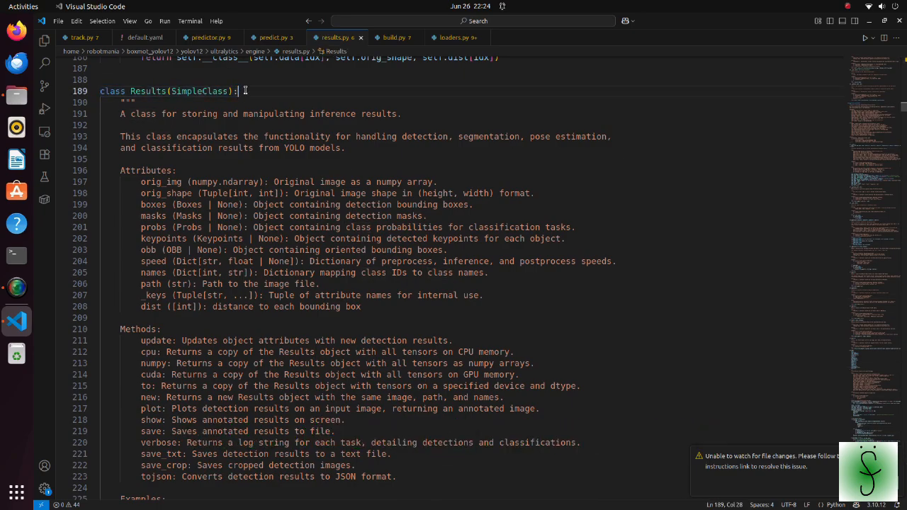
{"action": "scroll", "coordinate": [227, 120], "scroll_direction": "down", "scroll_amount": 10}
{"action": "scroll", "coordinate": [206, 146], "scroll_direction": "down", "scroll_amount": 6}
{"action": "scroll", "coordinate": [207, 146], "scroll_direction": "down", "scroll_amount": 4}
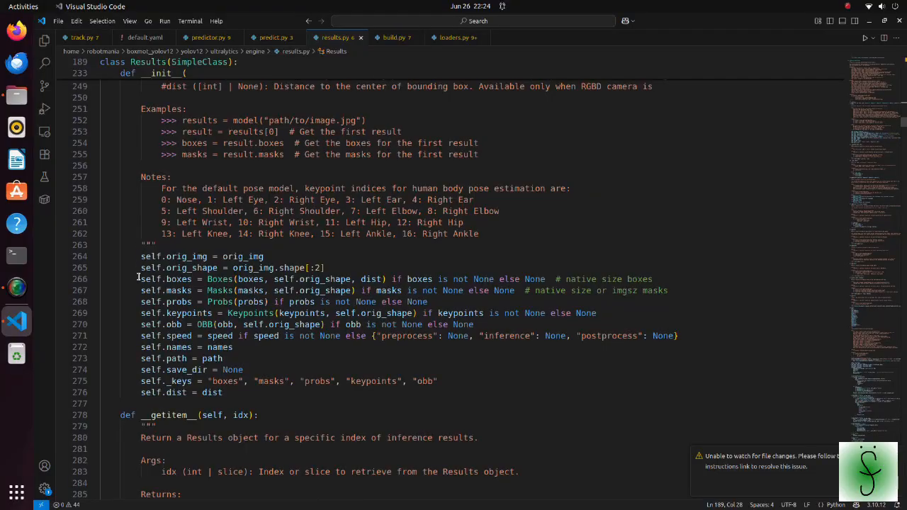
{"action": "left_click_drag", "start_coordinate": [140, 279], "coordinate": [551, 279]}
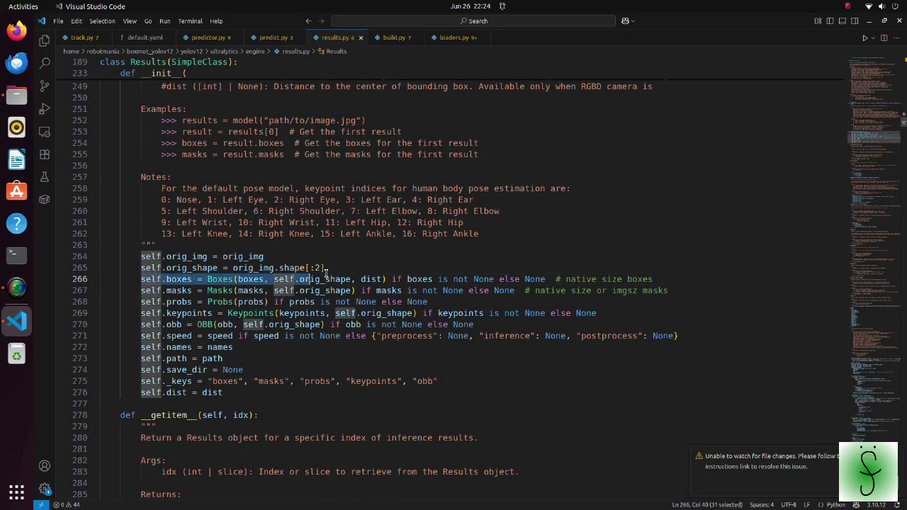
{"action": "left_click", "coordinate": [551, 279]}
{"action": "double_click", "coordinate": [362, 279]}
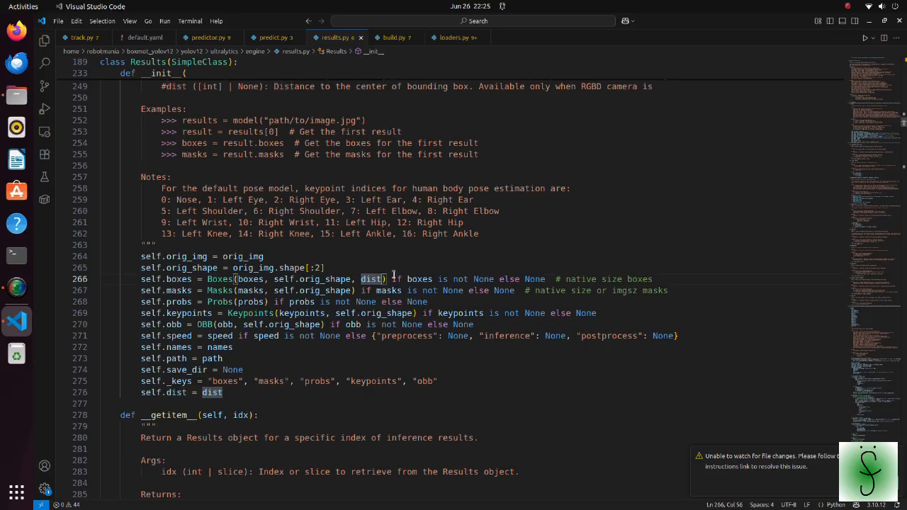
{"action": "left_click", "coordinate": [395, 278]}
{"action": "scroll", "coordinate": [394, 276], "scroll_direction": "up", "scroll_amount": 5}
{"action": "scroll", "coordinate": [395, 275], "scroll_direction": "up", "scroll_amount": 8}
{"action": "scroll", "coordinate": [394, 274], "scroll_direction": "up", "scroll_amount": 10}
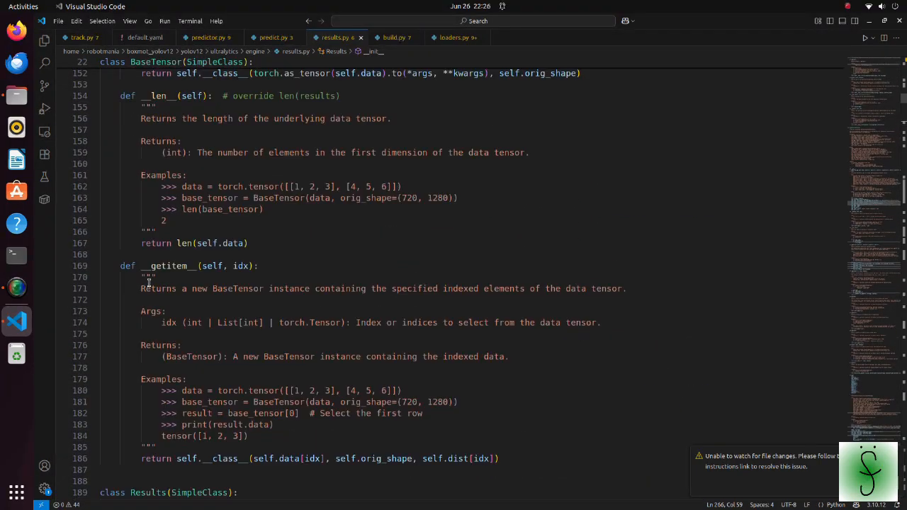
{"action": "left_click_drag", "start_coordinate": [142, 289], "coordinate": [627, 289]}
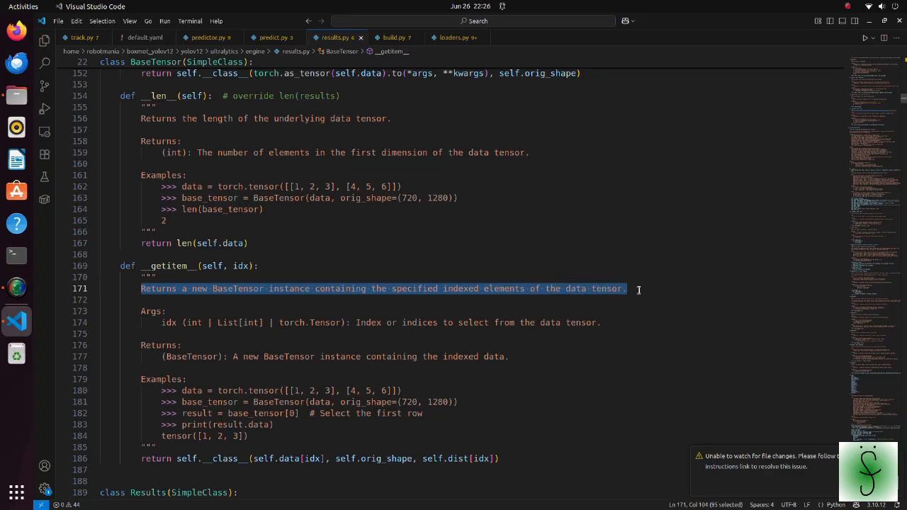
{"action": "left_click", "coordinate": [639, 290]}
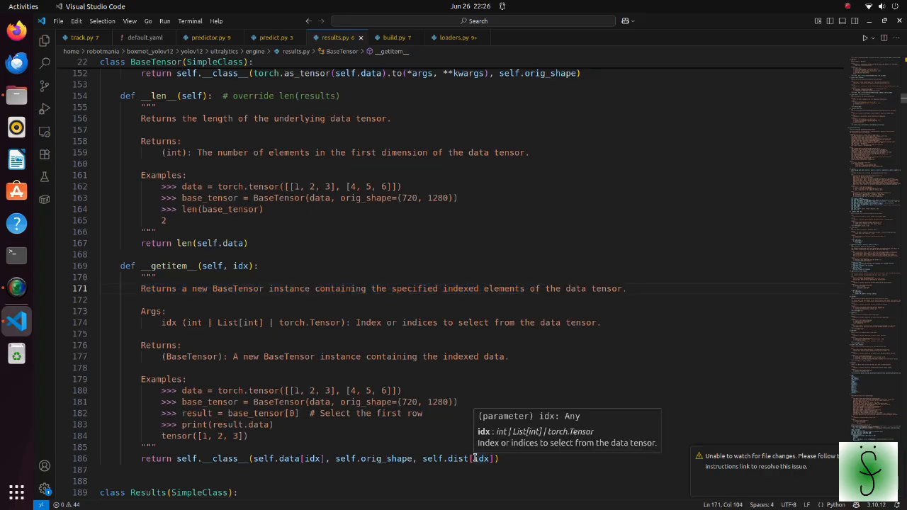
{"action": "left_click_drag", "start_coordinate": [472, 459], "coordinate": [493, 459]}
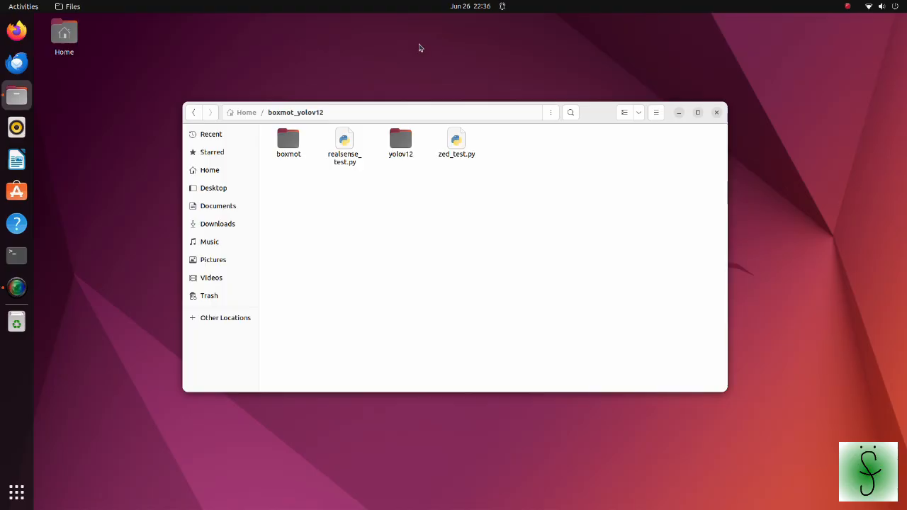
Copy the yolov12 folder and paste it into Home
{"action": "right_click", "coordinate": [402, 138]}
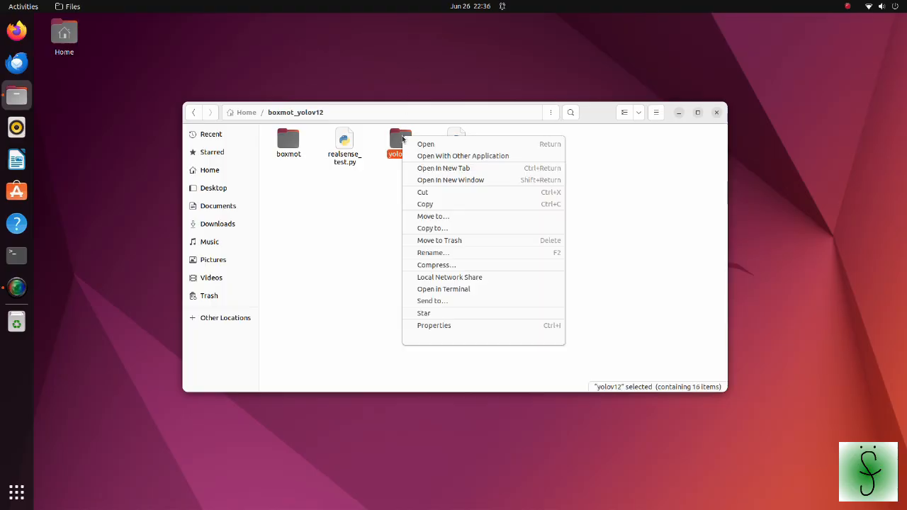
{"action": "left_click", "coordinate": [419, 202]}
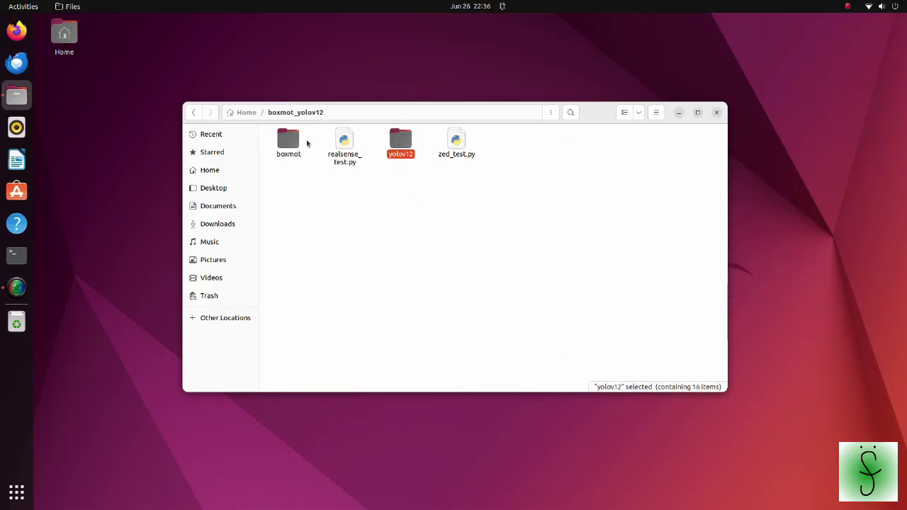
{"action": "left_click", "coordinate": [246, 114]}
{"action": "right_click", "coordinate": [379, 198]}
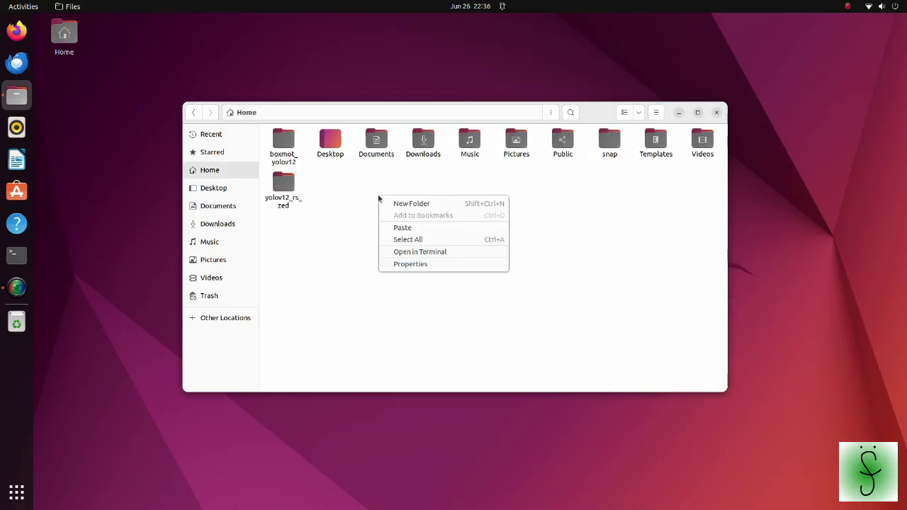
{"action": "left_click", "coordinate": [402, 227]}
{"action": "type", "text": "cd yolov12"}
In yolov12, run pip install -r requirements.txt and pip install -e . in the venv
{"action": "key", "text": "Return"}
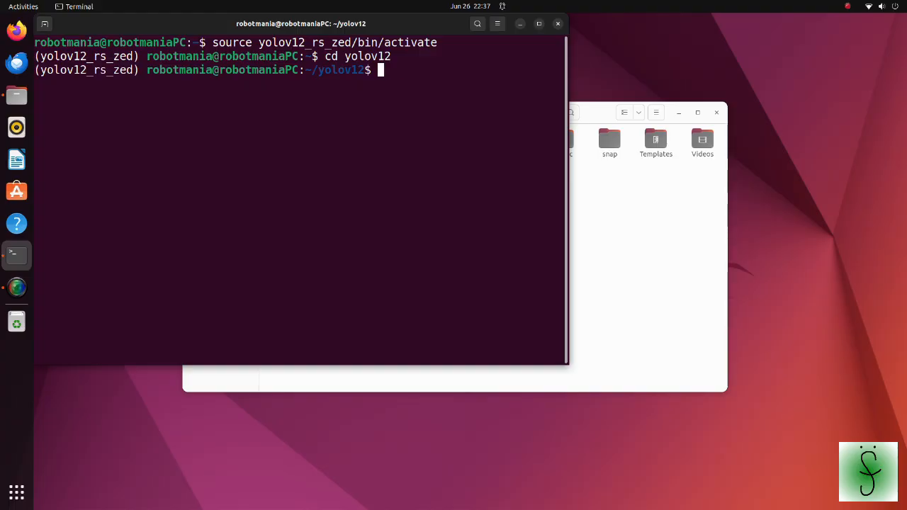
{"action": "type", "text": "pip install -r requirements.txt"}
{"action": "key", "text": "Return"}
{"action": "type", "text": "pip install -e ."}
{"action": "key", "text": "Return"}
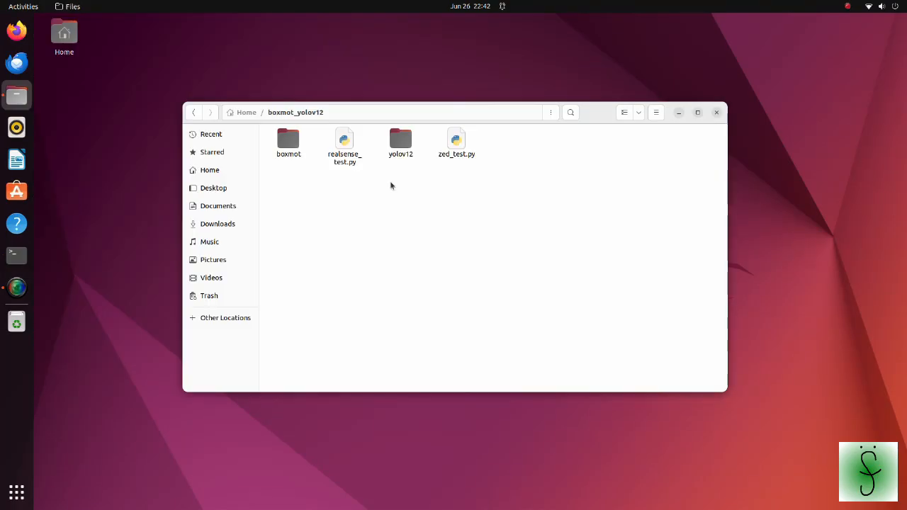
Copy the boxmot folder and paste it into Home
{"action": "left_click", "coordinate": [291, 141]}
{"action": "right_click", "coordinate": [293, 142]}
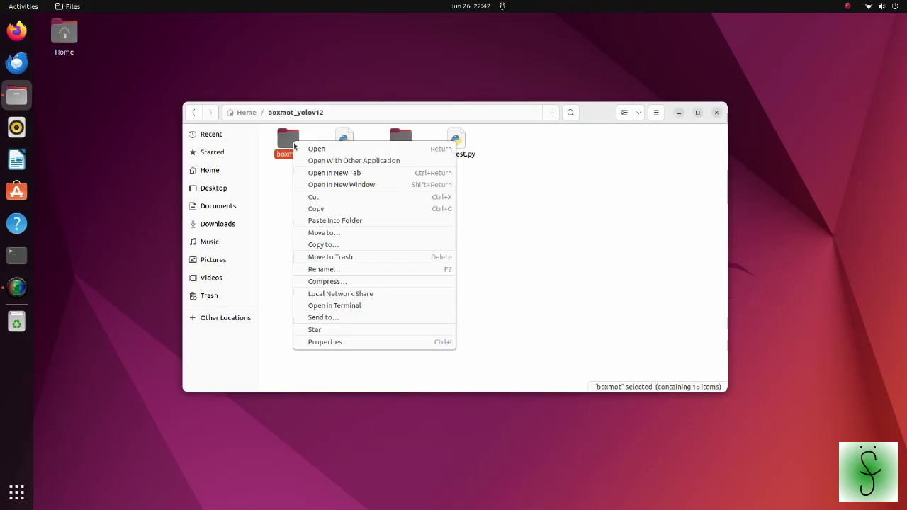
{"action": "left_click", "coordinate": [324, 208]}
{"action": "left_click", "coordinate": [245, 112]}
{"action": "left_click", "coordinate": [387, 196]}
{"action": "right_click", "coordinate": [387, 196]}
{"action": "left_click", "coordinate": [411, 226]}
{"action": "left_click", "coordinate": [425, 224]}
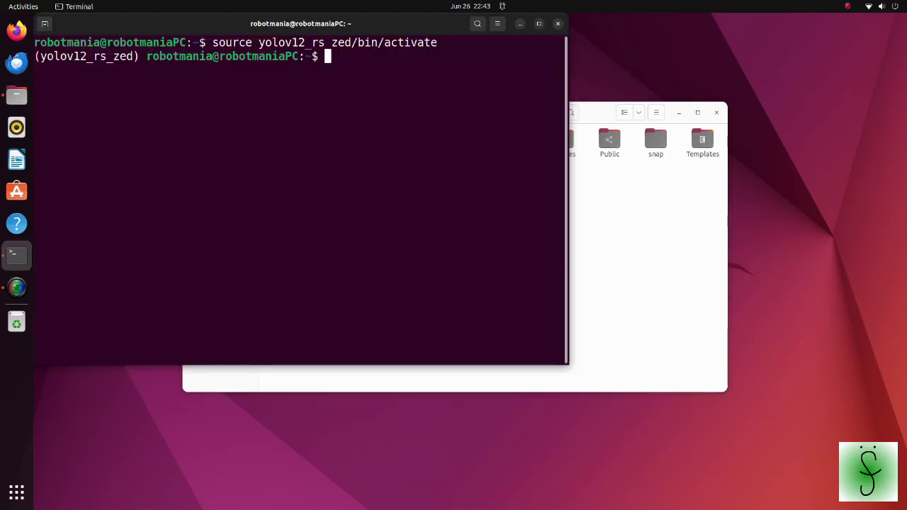
{"action": "type", "text": "cd boxmot"}
Install boxmot with pip install -e ., then fix the typeguard error with pip install typeguard
{"action": "key", "text": "Return"}
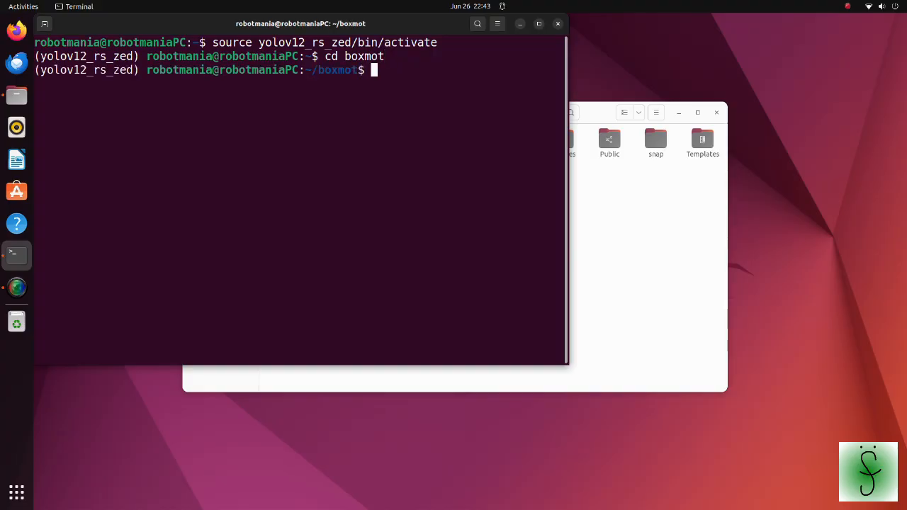
{"action": "type", "text": "pip install -e ."}
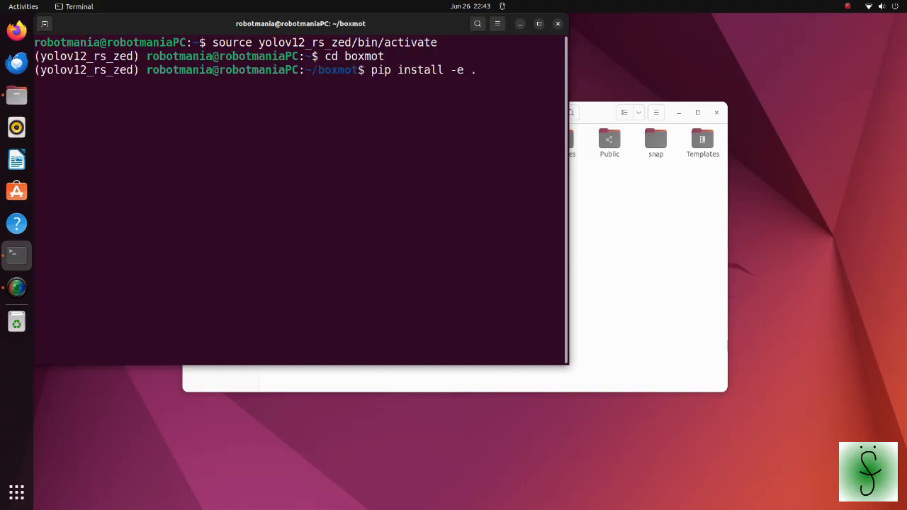
{"action": "key", "text": "Return"}
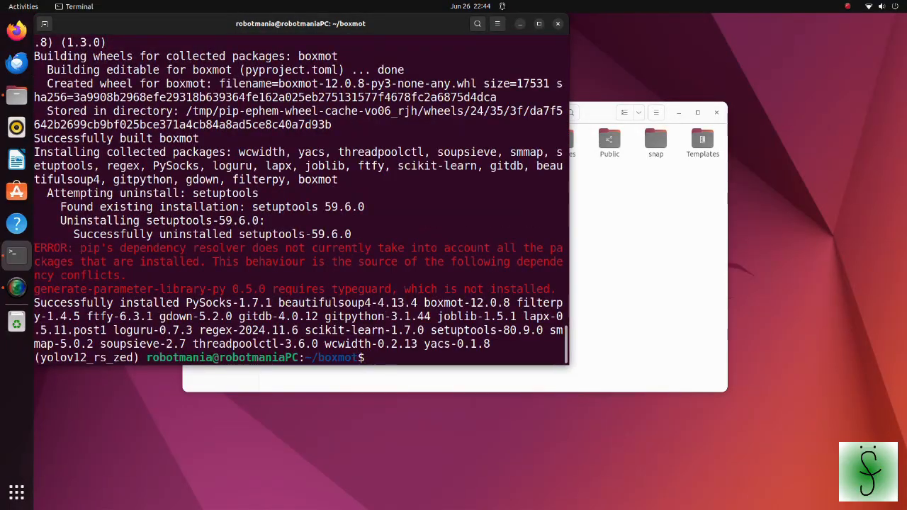
{"action": "mouse_move", "coordinate": [35, 248]}
{"action": "left_mouse_down"}
{"action": "mouse_move", "coordinate": [293, 290]}
{"action": "mouse_move", "coordinate": [553, 289]}
{"action": "left_mouse_up"}
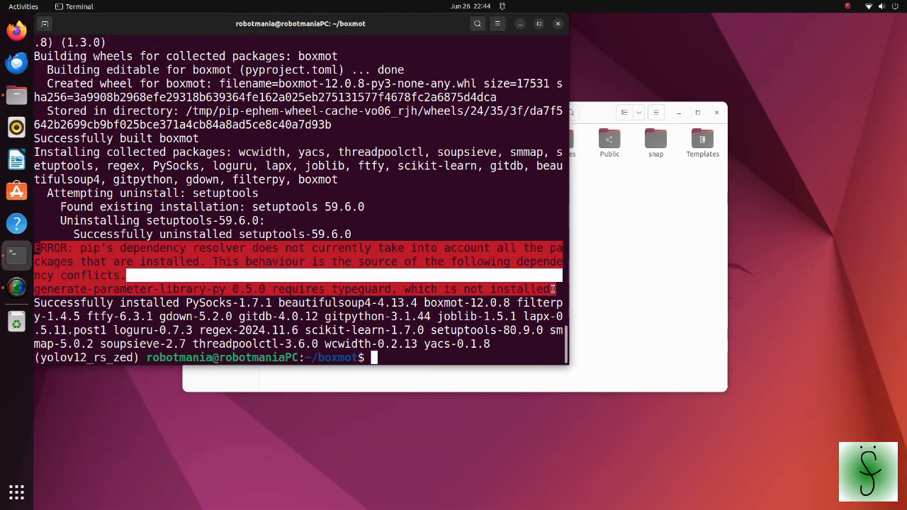
{"action": "left_click", "coordinate": [553, 289]}
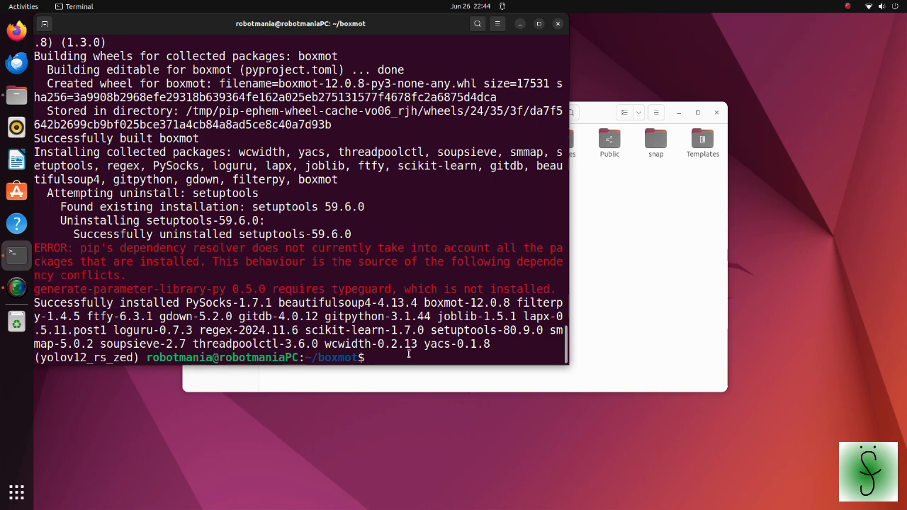
{"action": "type", "text": "pip install typeguard"}
{"action": "key", "text": "Return"}
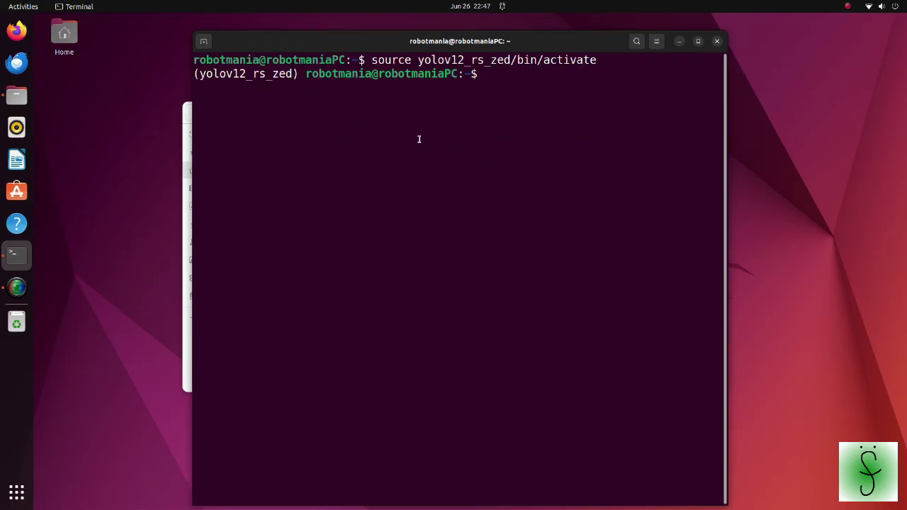
{"action": "type", "text": "pip list"}
List the venv's installed packages with pip list and locate numpy 1.26.4
{"action": "key", "text": "Return"}
{"action": "scroll", "coordinate": [390, 352], "scroll_direction": "up", "scroll_amount": 10}
{"action": "scroll", "coordinate": [390, 352], "scroll_direction": "up", "scroll_amount": 10}
{"action": "scroll", "coordinate": [390, 352], "scroll_direction": "up", "scroll_amount": 10}
{"action": "scroll", "coordinate": [390, 351], "scroll_direction": "up", "scroll_amount": 3}
{"action": "left_click_drag", "start_coordinate": [477, 156], "coordinate": [191, 156]}
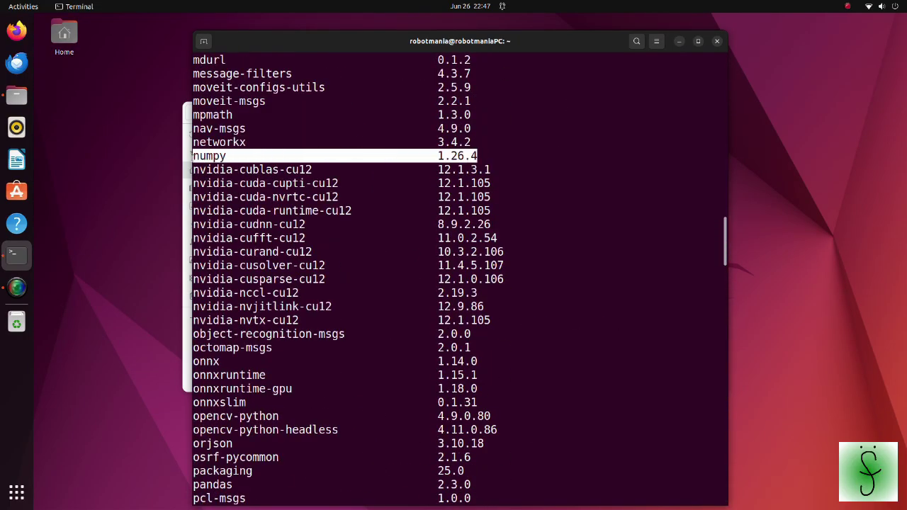
{"action": "left_click", "coordinate": [490, 148]}
{"action": "left_click_drag", "start_coordinate": [726, 241], "coordinate": [726, 482]}
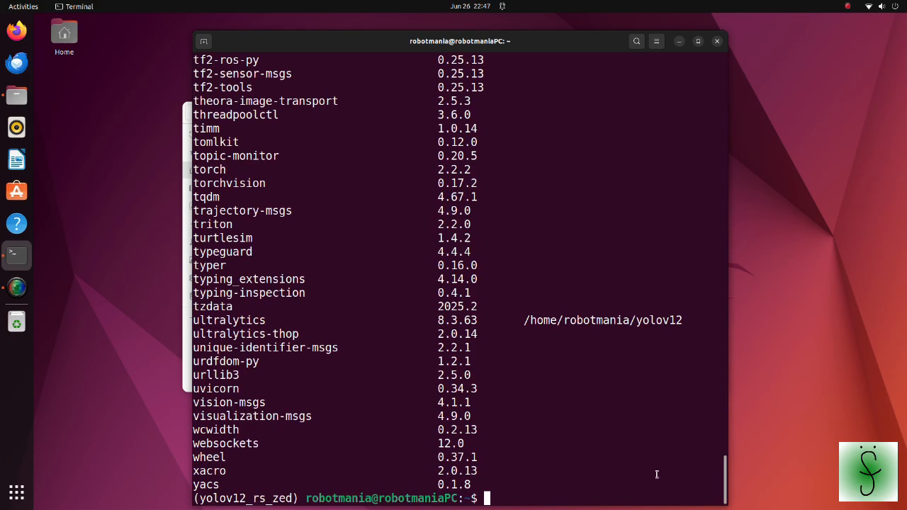
{"action": "left_click_drag", "start_coordinate": [519, 41], "coordinate": [520, 73]}
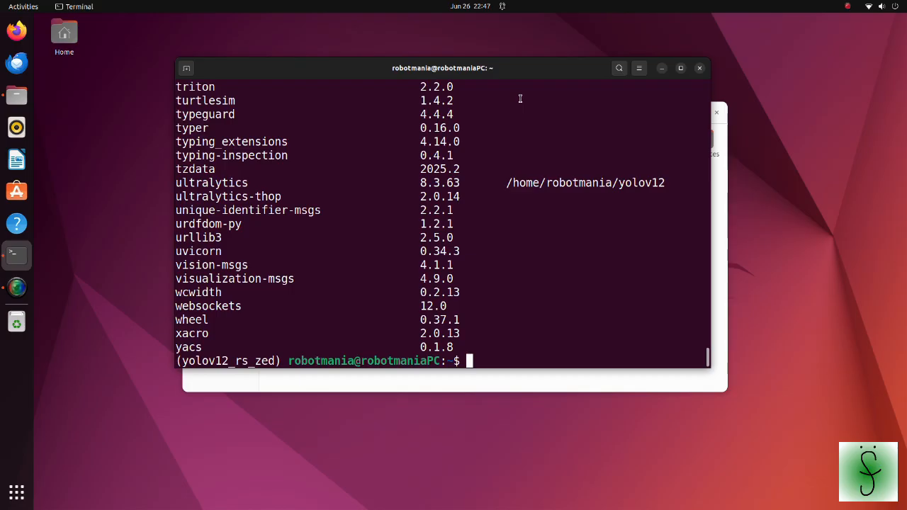
{"action": "type", "text": "pip uninstall numpy"}
Uninstall numpy 1.26.4 and install numpy 2.0.0, noting boxmot's incompatibility warning
{"action": "key", "text": "Return"}
{"action": "type", "text": "y"}
{"action": "key", "text": "Return"}
{"action": "type", "text": "p"}
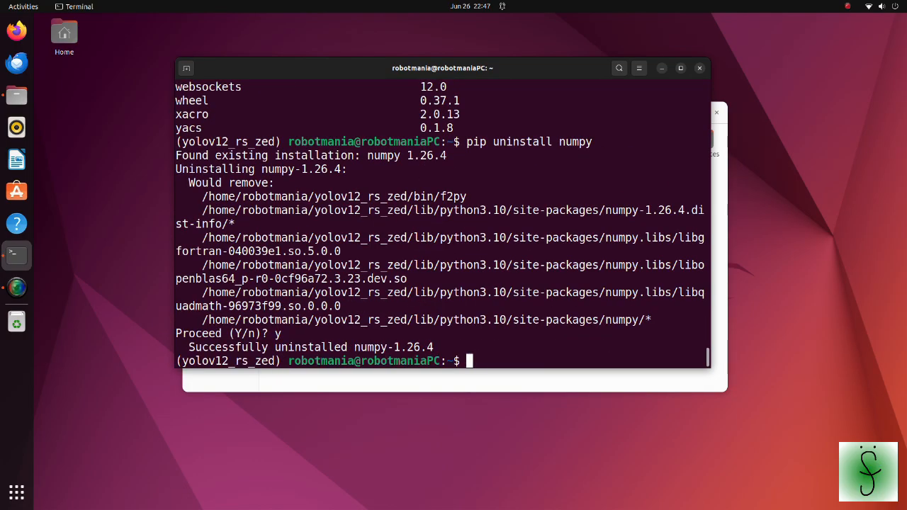
{"action": "type", "text": "ip install numpy==2.0.0"}
{"action": "key", "text": "Return"}
{"action": "left_click_drag", "start_coordinate": [176, 320], "coordinate": [210, 333]}
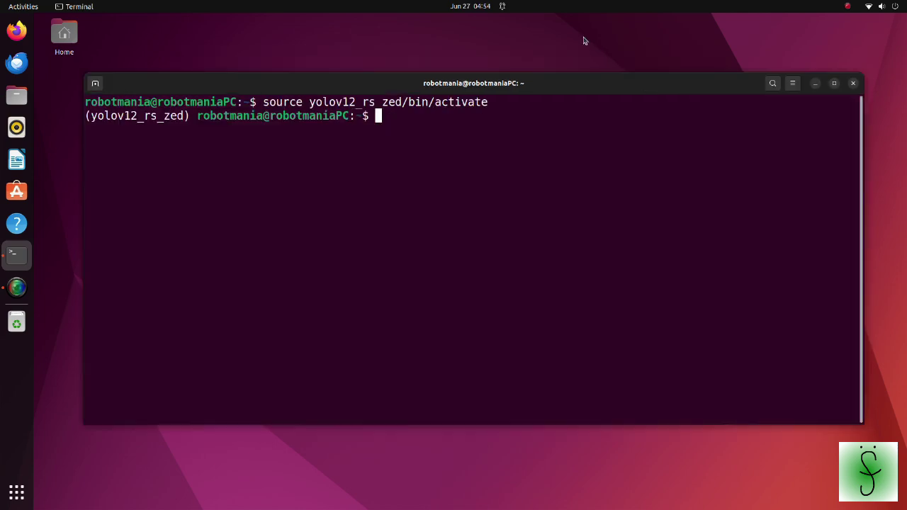
{"action": "type", "text": "cd "}
{"action": "type", "text": "boxmot"}
Run track.py from the boxmot folder; cv2 built for NumPy 1.x fails under 2.0.0
{"action": "key", "text": "Return"}
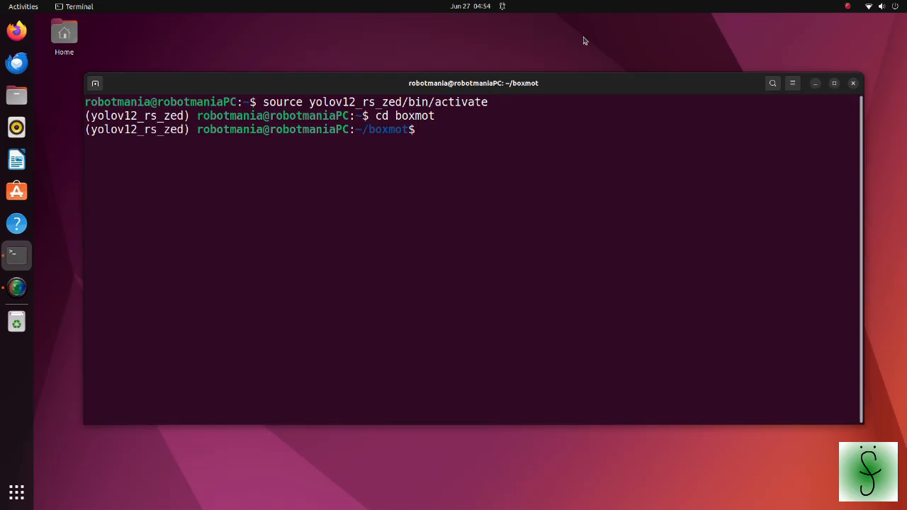
{"action": "type", "text": "python tracking/track.py --yolo-model yolo12m.pt --show --"}
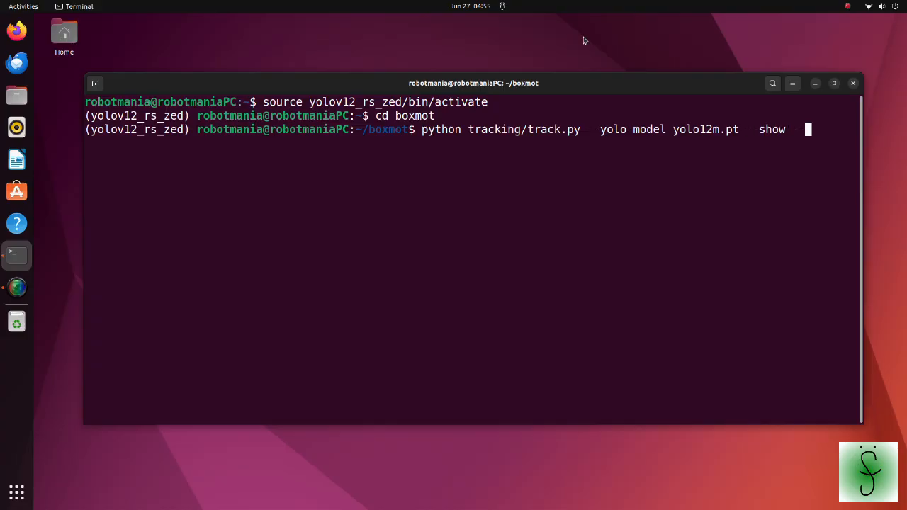
{"action": "type", "text": "camera_type realsense --show"}
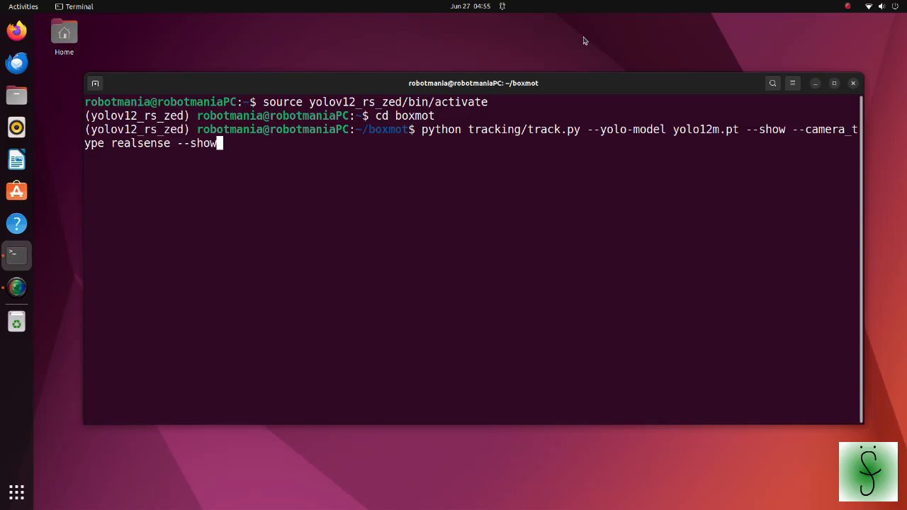
{"action": "type", "text": "-trajectories"}
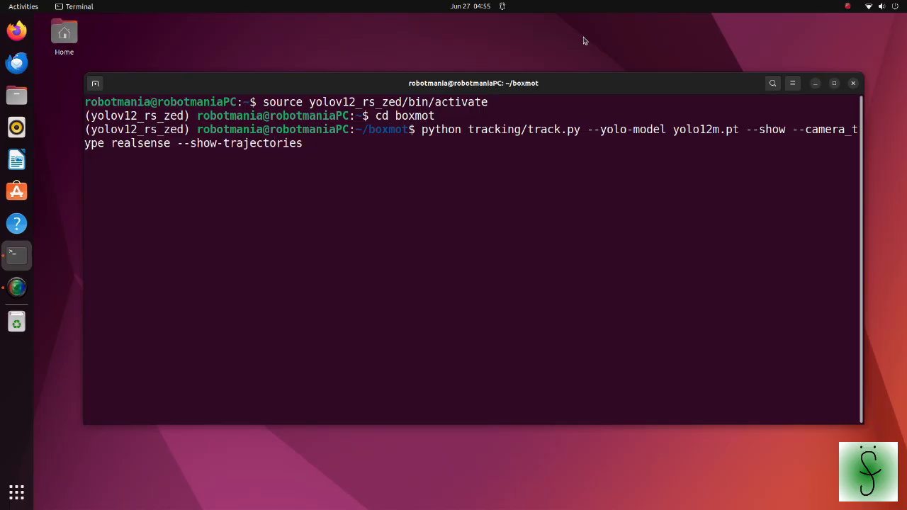
{"action": "key", "text": "Return"}
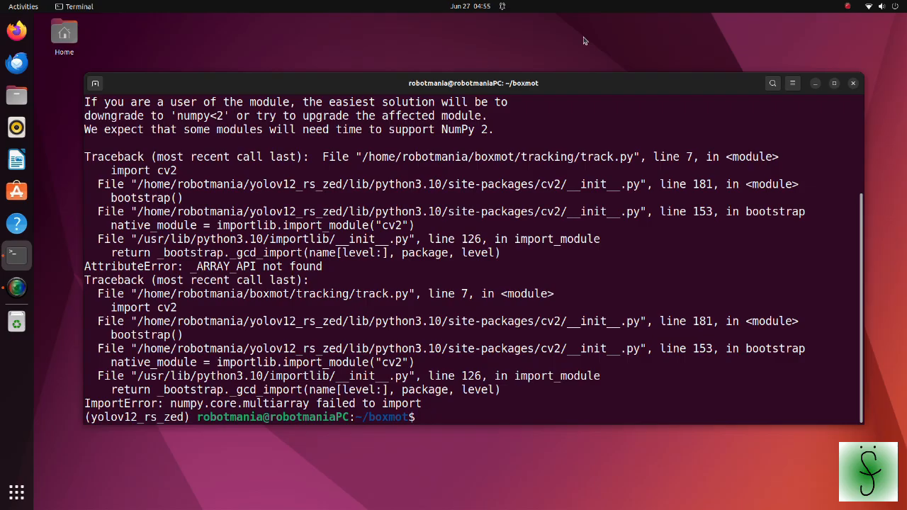
{"action": "left_click_drag", "start_coordinate": [454, 425], "coordinate": [453, 481]}
{"action": "left_click_drag", "start_coordinate": [404, 73], "coordinate": [404, 32]}
{"action": "mouse_move", "coordinate": [304, 88]}
{"action": "left_mouse_down"}
{"action": "mouse_move", "coordinate": [364, 88]}
{"action": "mouse_move", "coordinate": [163, 103]}
{"action": "left_mouse_up"}
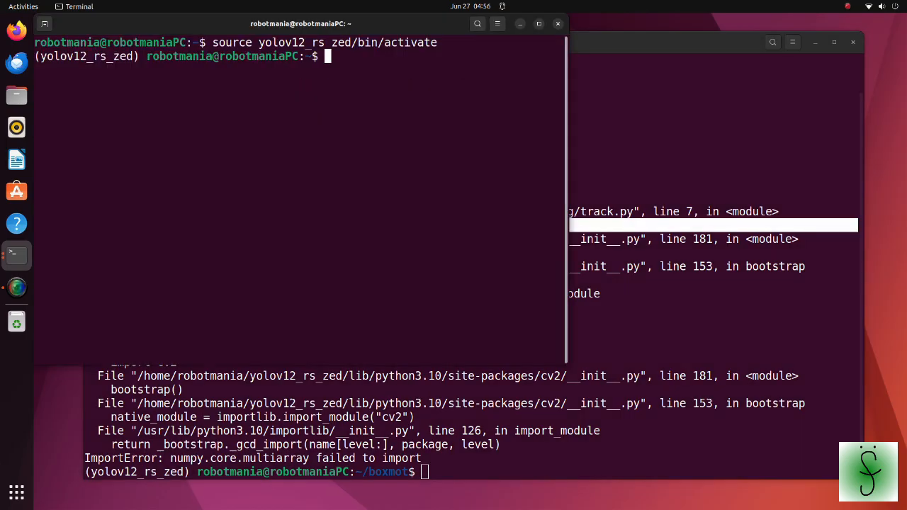
{"action": "type", "text": "pip uninstall"}
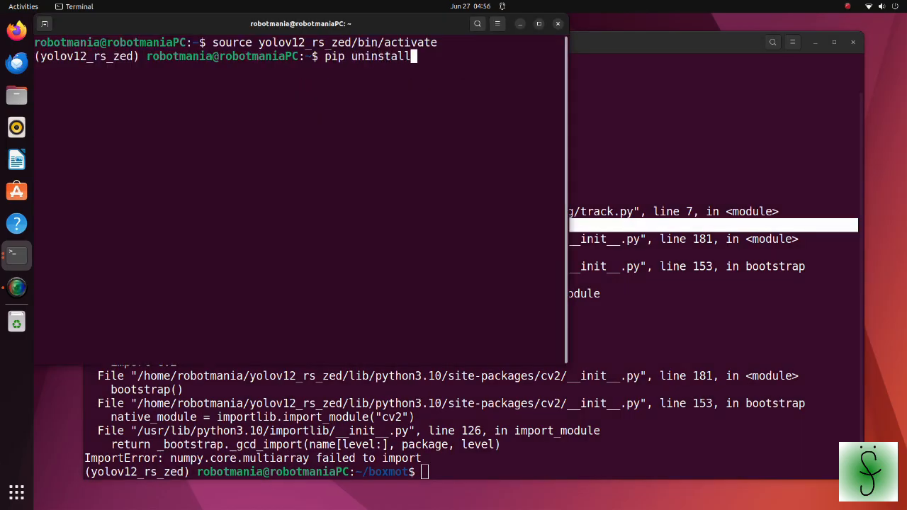
{"action": "type", "text": " opencv-python"}
Uninstall opencv-python and opencv-python-headless from the venv, confirming each removal
{"action": "key", "text": "Return"}
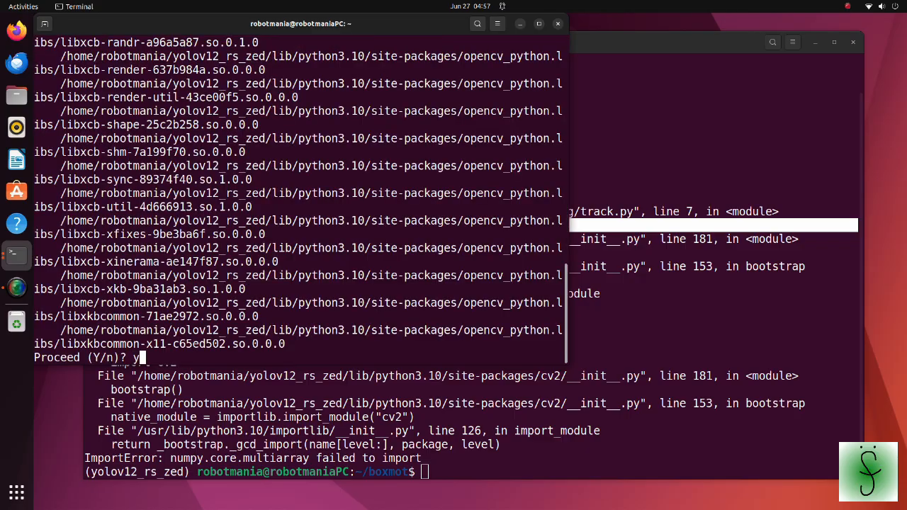
{"action": "type", "text": "y"}
{"action": "key", "text": "Return"}
{"action": "type", "text": "pip uninstall opencv-python-head"}
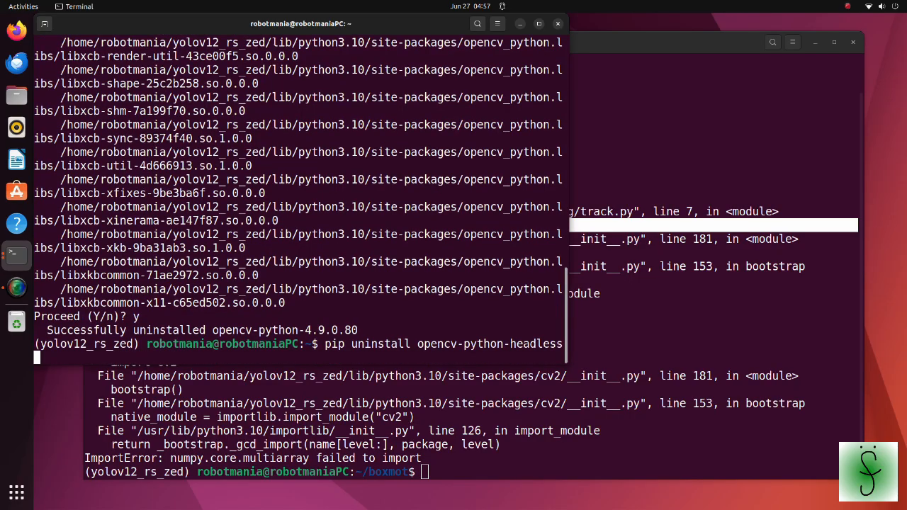
{"action": "type", "text": "y"}
{"action": "key", "text": "Return"}
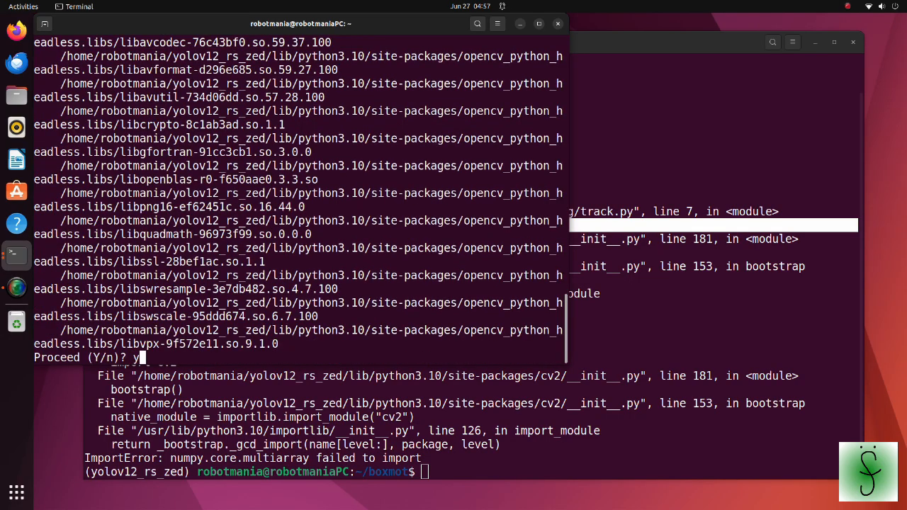
{"action": "key", "text": "Return"}
{"action": "type", "text": "pip "}
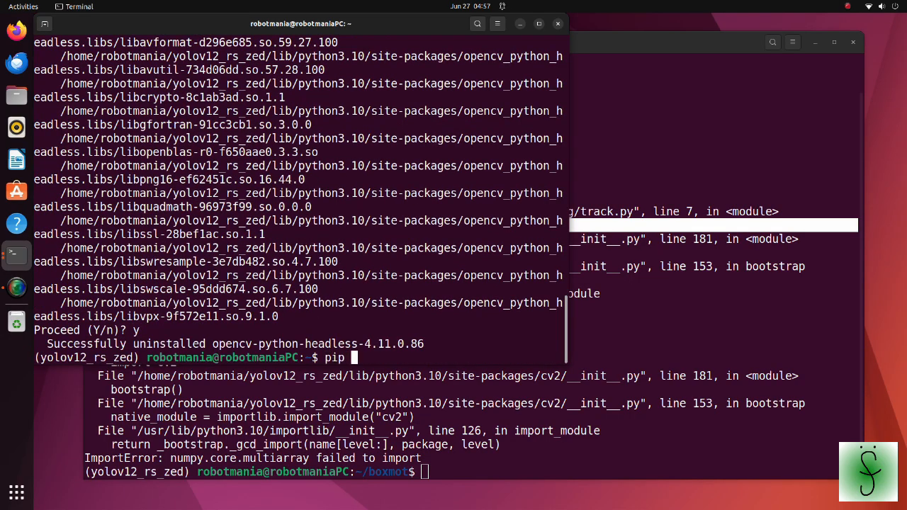
{"action": "type", "text": "install opencv-python"}
Reinstall opencv-python and opencv-python-headless 4.11.0.86 in the venv
{"action": "key", "text": "Return"}
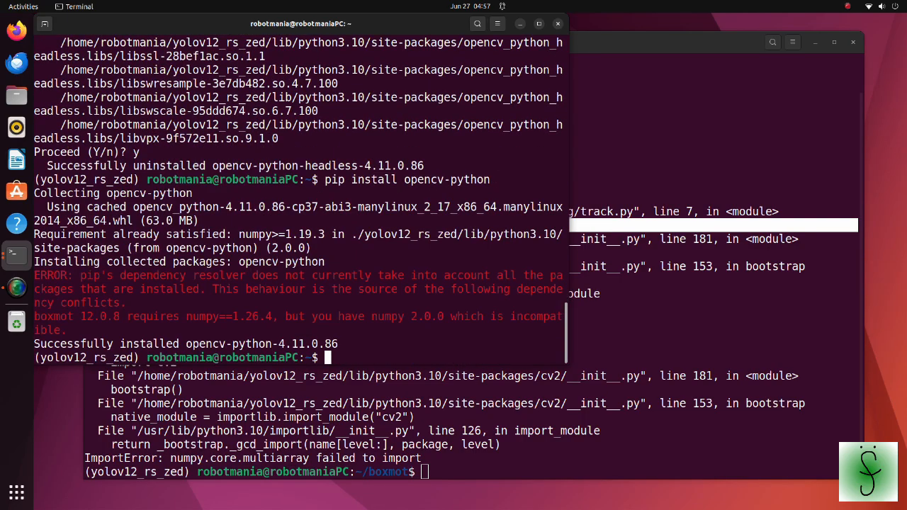
{"action": "type", "text": "pip install opencv-python-headless"}
{"action": "key", "text": "Return"}
Rerun track.py in the boxmot shell; it now fails on import torch under NumPy 2.0.0
{"action": "key", "text": "alt+grave"}
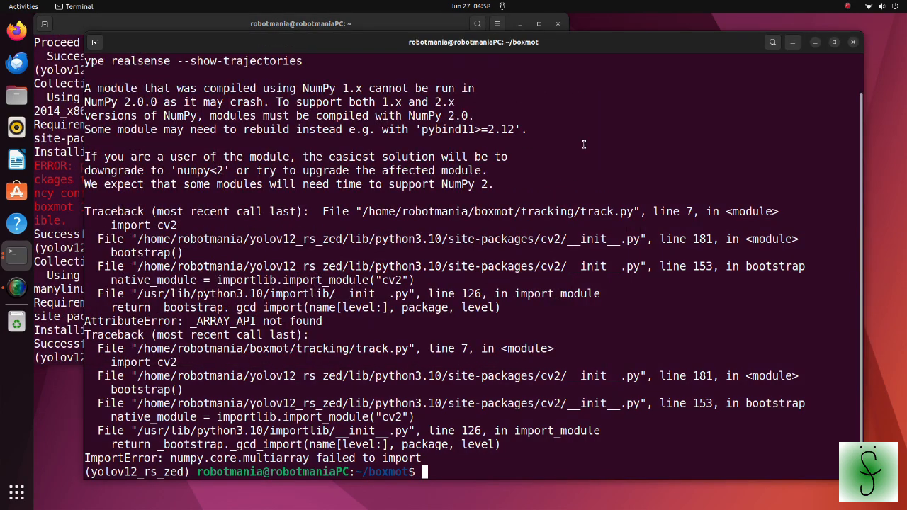
{"action": "key", "text": "Up"}
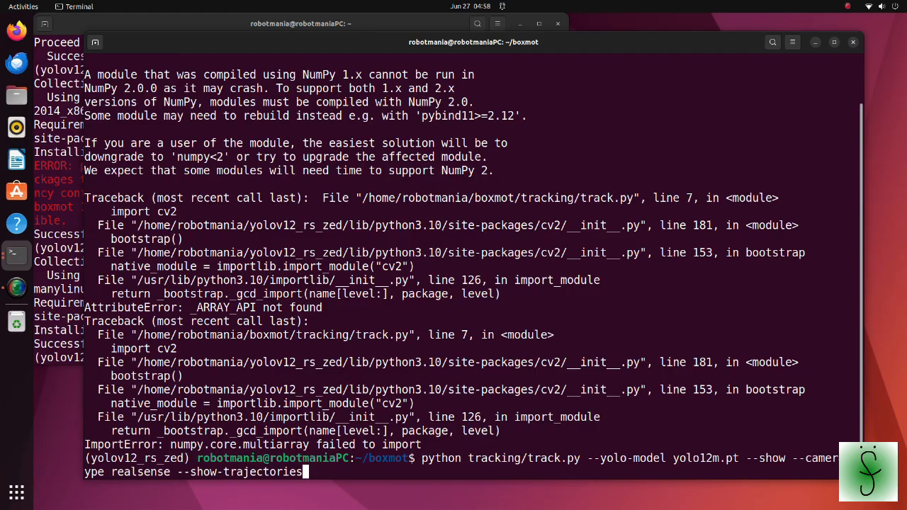
{"action": "key", "text": "Return"}
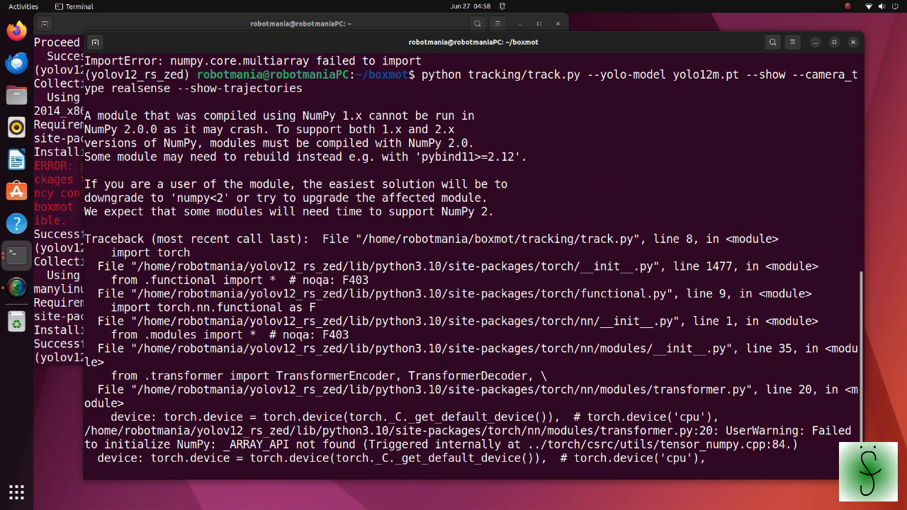
{"action": "left_click_drag", "start_coordinate": [342, 116], "coordinate": [158, 129]}
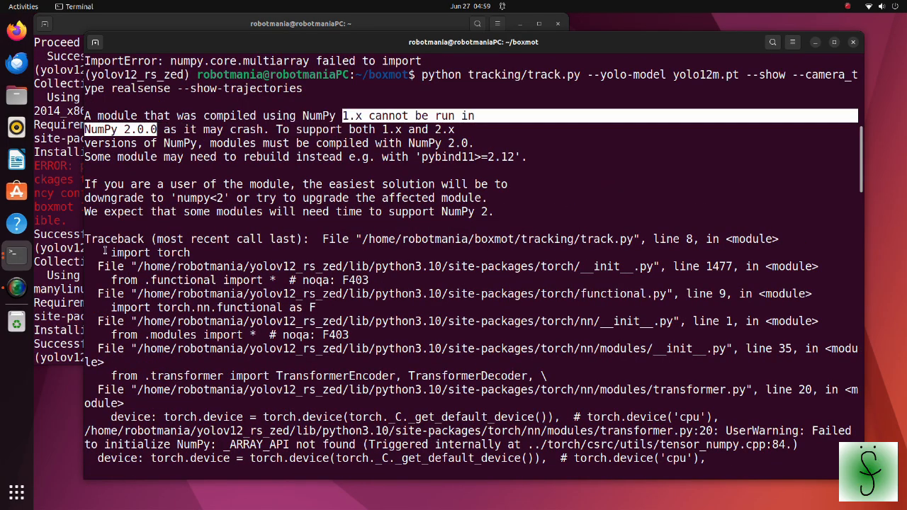
{"action": "left_click_drag", "start_coordinate": [105, 251], "coordinate": [194, 254]}
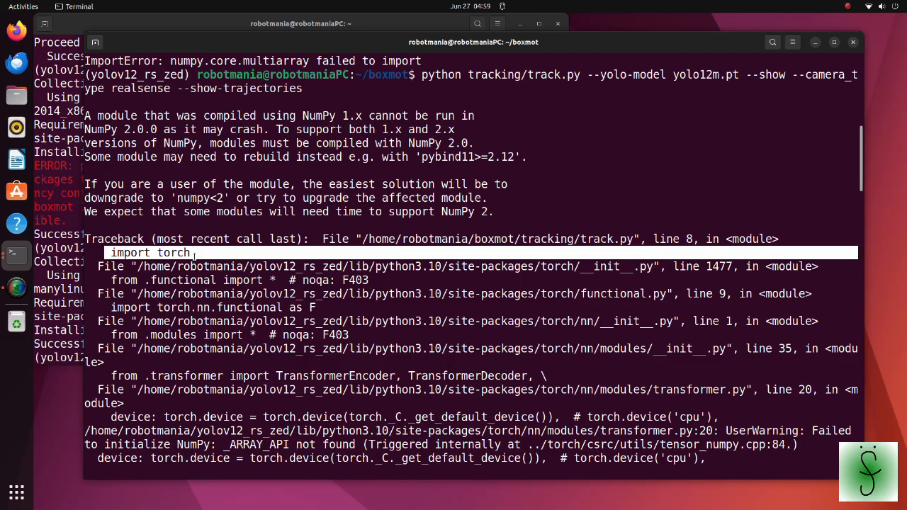
In the other shell, uninstall torch and install it afresh (torch 2.7.1)
{"action": "key", "text": "alt+Tab"}
{"action": "type", "text": "pip uninstall torch"}
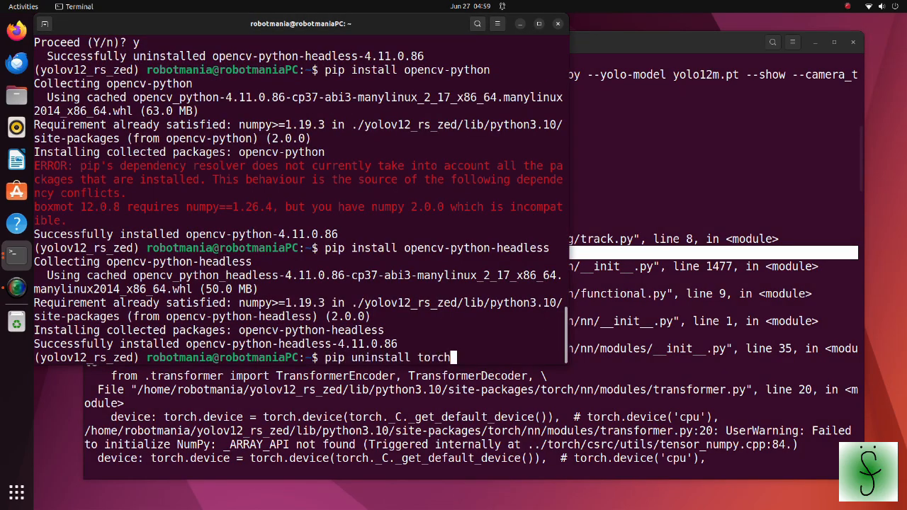
{"action": "key", "text": "Return"}
{"action": "type", "text": "y"}
{"action": "key", "text": "Return"}
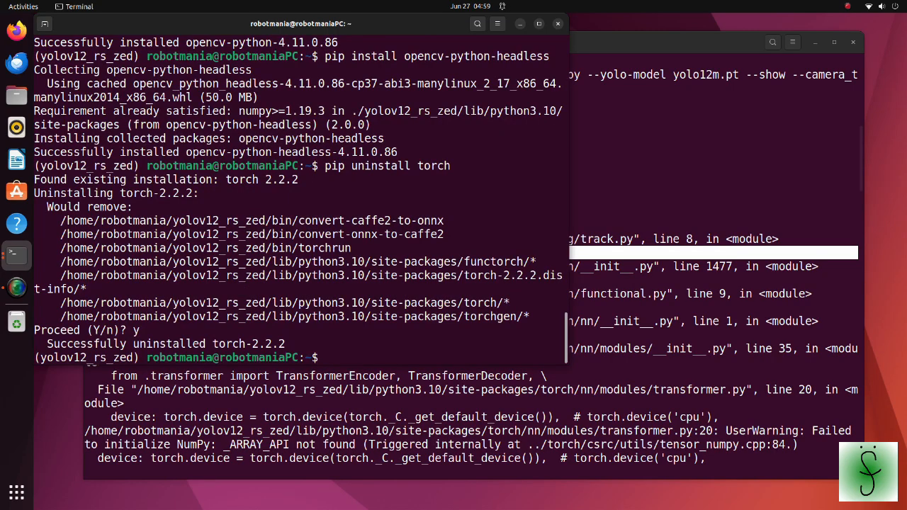
{"action": "type", "text": "pip install torch"}
{"action": "key", "text": "Return"}
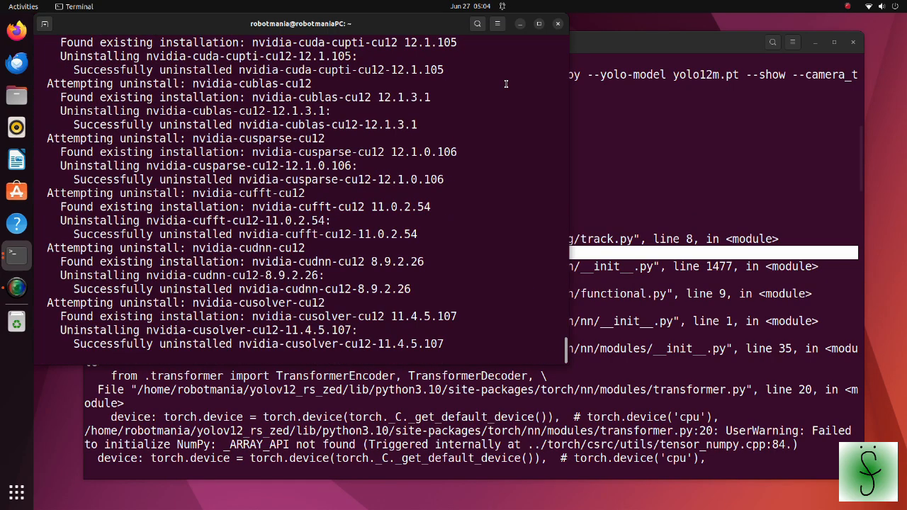
{"action": "type", "text": "pip uninstall torch"}
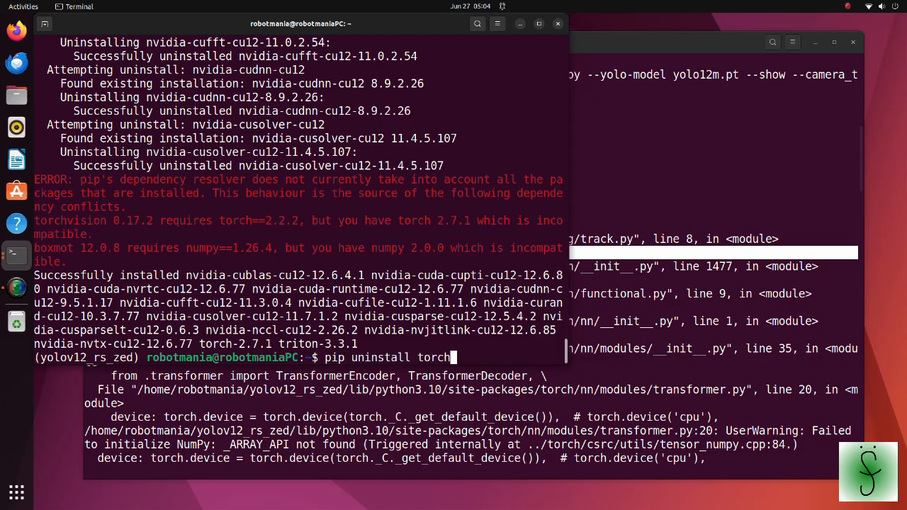
{"action": "type", "text": "vision"}
Uninstall torchvision 0.17.2 and install torchvision afresh
{"action": "key", "text": "Return"}
{"action": "type", "text": "y"}
{"action": "key", "text": "Return"}
{"action": "type", "text": "pip install torchvision"}
{"action": "key", "text": "Return"}
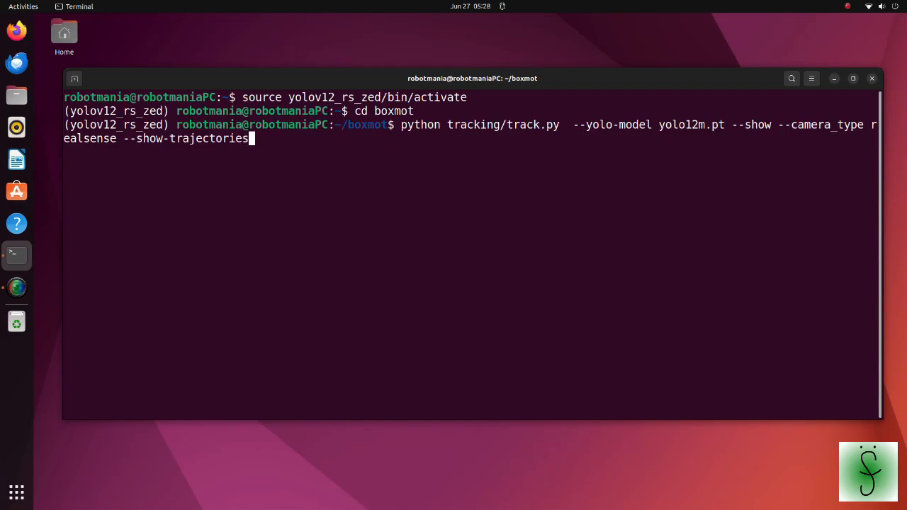
Run track.py again; weights load on the RTX 4070 but cv2.imshow crashes without GUI support
{"action": "key", "text": "Return"}
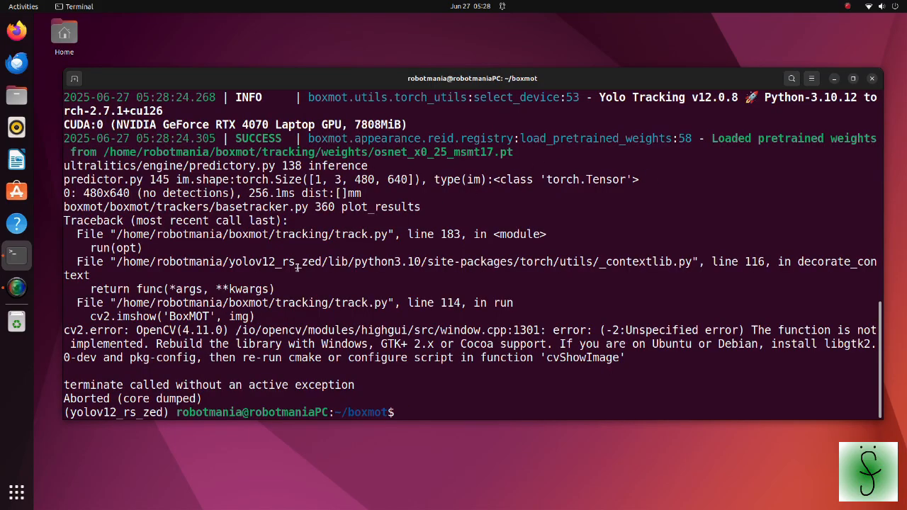
{"action": "left_click_drag", "start_coordinate": [90, 316], "coordinate": [156, 317]}
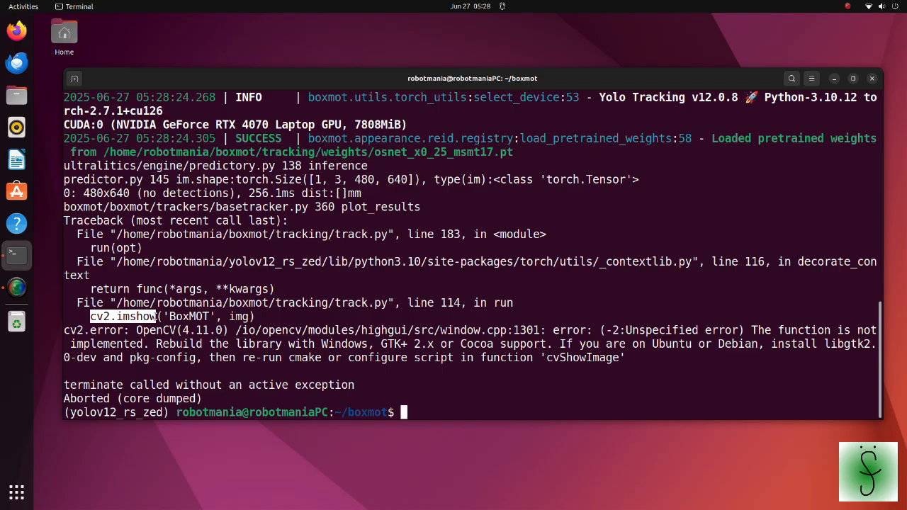
{"action": "type", "text": "pip uninstall opencv-python"}
Remove opencv-python, then sudo apt install libgtk2.0-dev and pkg-config in a fresh terminal
{"action": "key", "text": "Return"}
{"action": "type", "text": "y"}
{"action": "key", "text": "Return"}
{"action": "key", "text": "ctrl+alt+t"}
{"action": "type", "text": "s"}
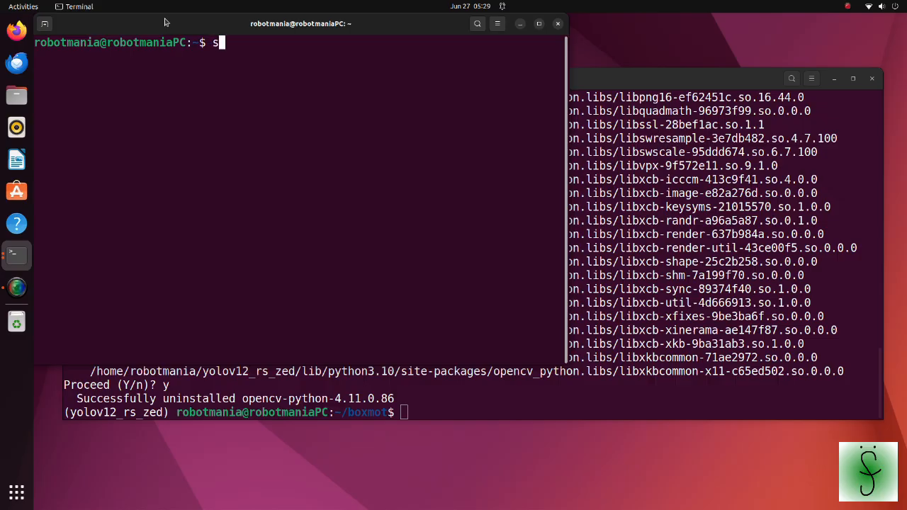
{"action": "type", "text": "udo apt install"}
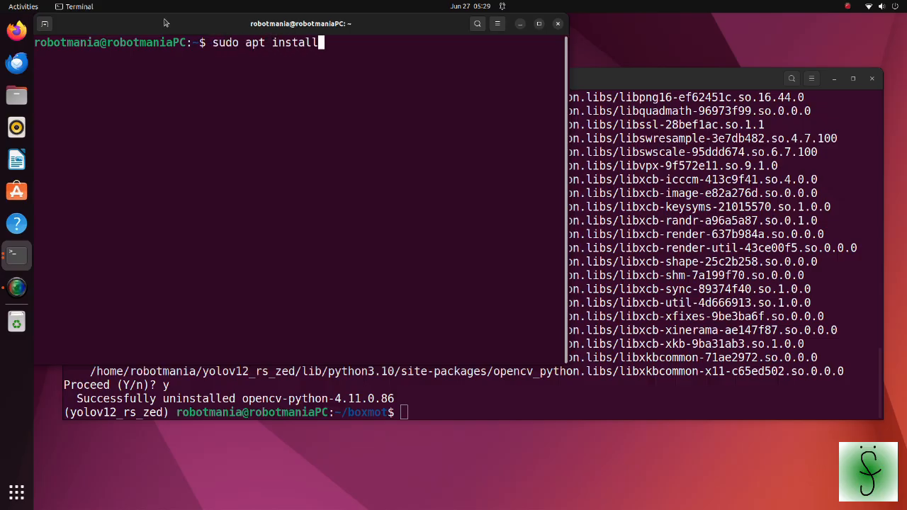
{"action": "type", "text": " -y libgtk2.0-dev pkg-config"}
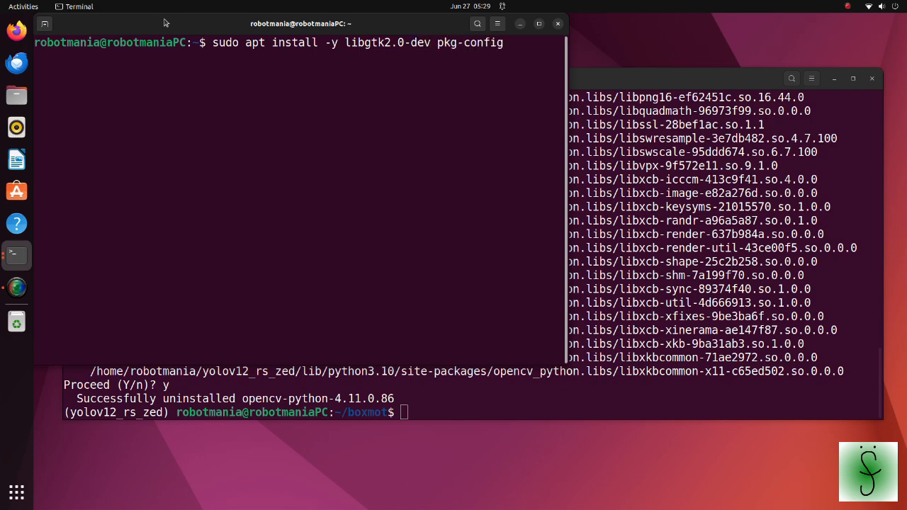
{"action": "key", "text": "Return"}
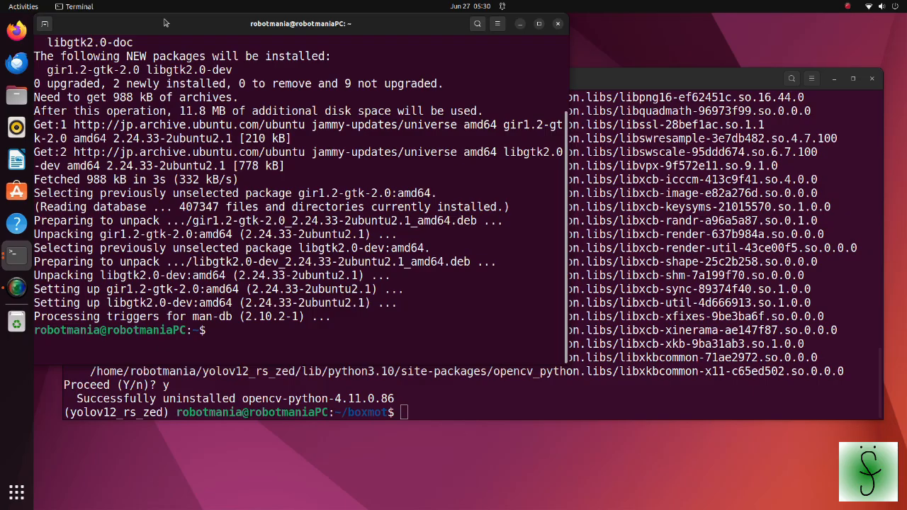
{"action": "key", "text": "ctrl+d"}
{"action": "type", "text": "pip install opencv-python"}
Reinstall opencv-python 4.11.0.86 in the yolov12_rs_zed venv
{"action": "key", "text": "Return"}
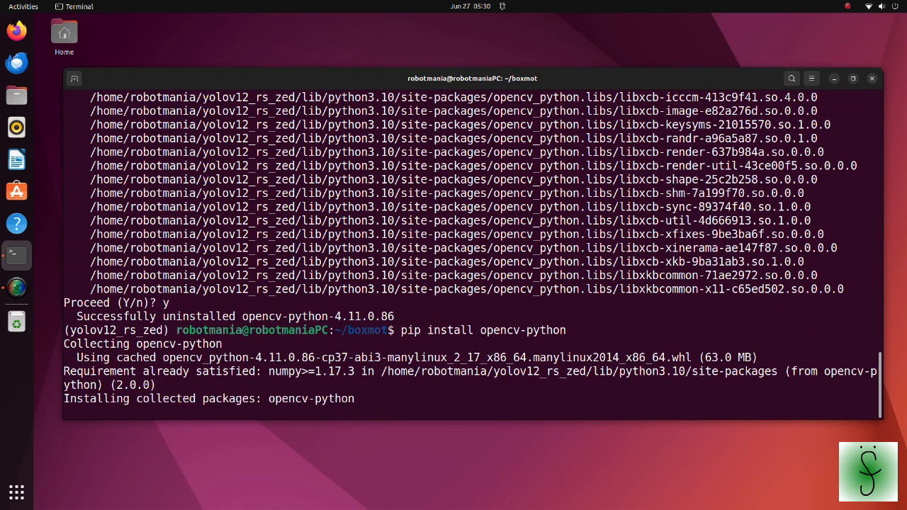